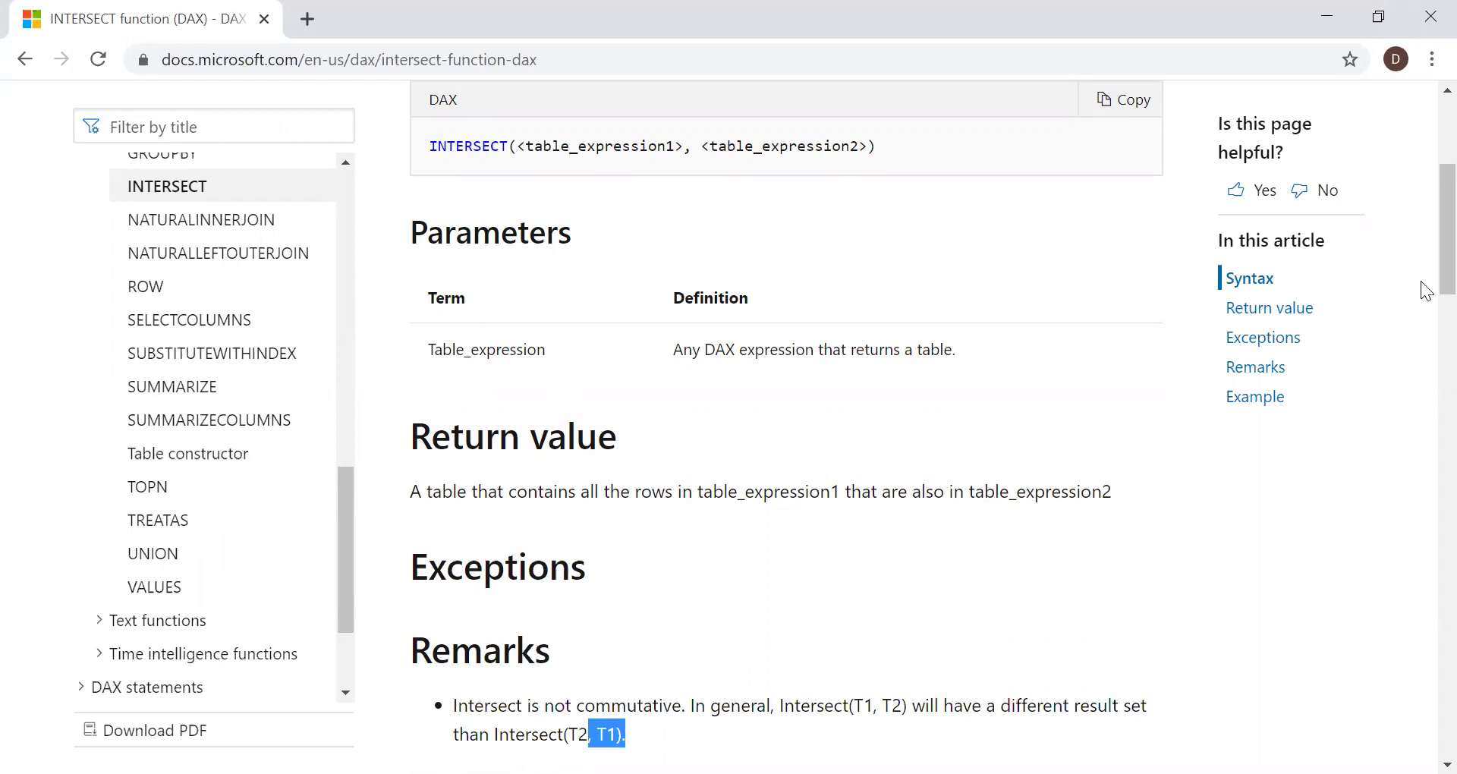
Highlight the INTERSECT remarks that it is not commutative and that duplicate rows are retained.
{"action": "scroll", "coordinate": [1422, 289], "scroll_direction": "down", "scroll_amount": 2}
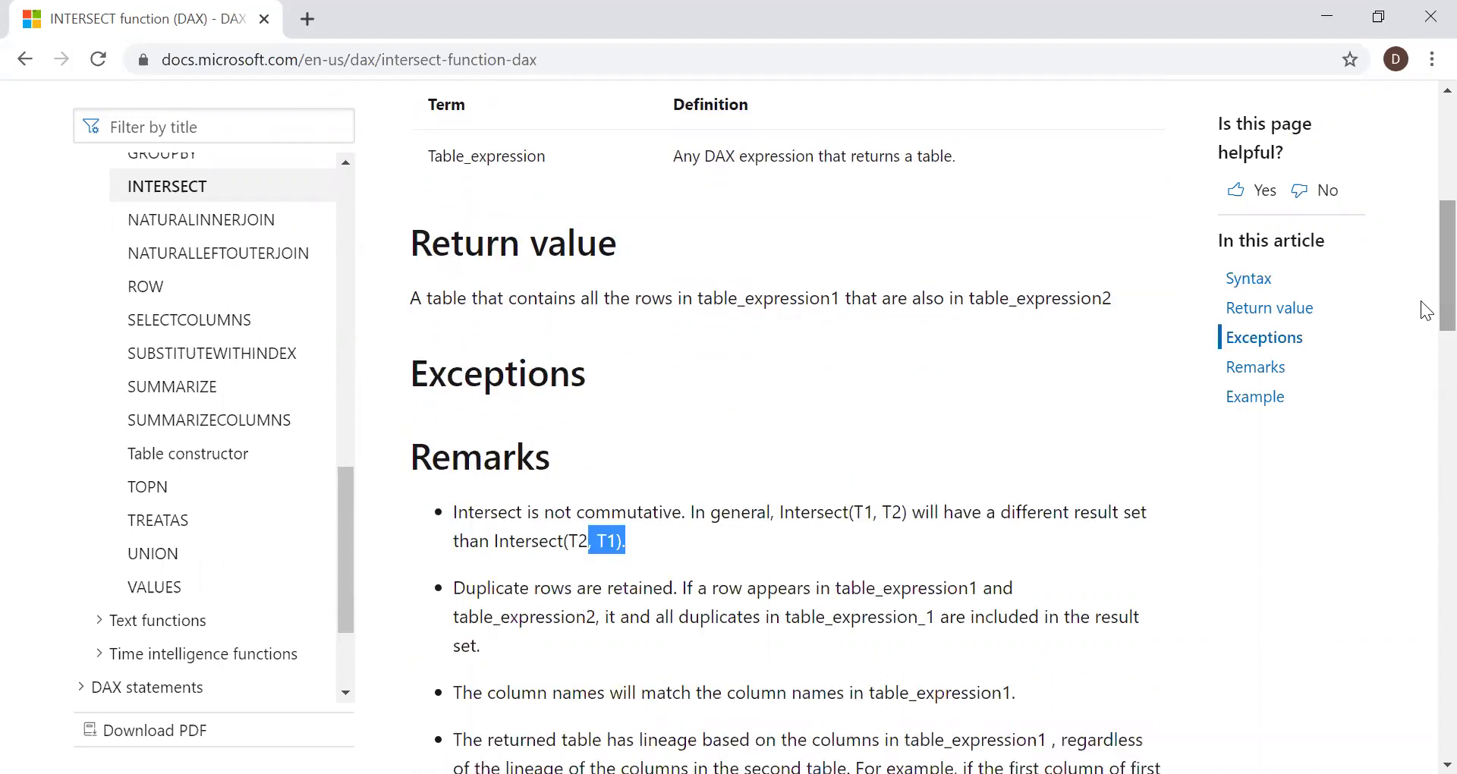
{"action": "left_click", "coordinate": [601, 466]}
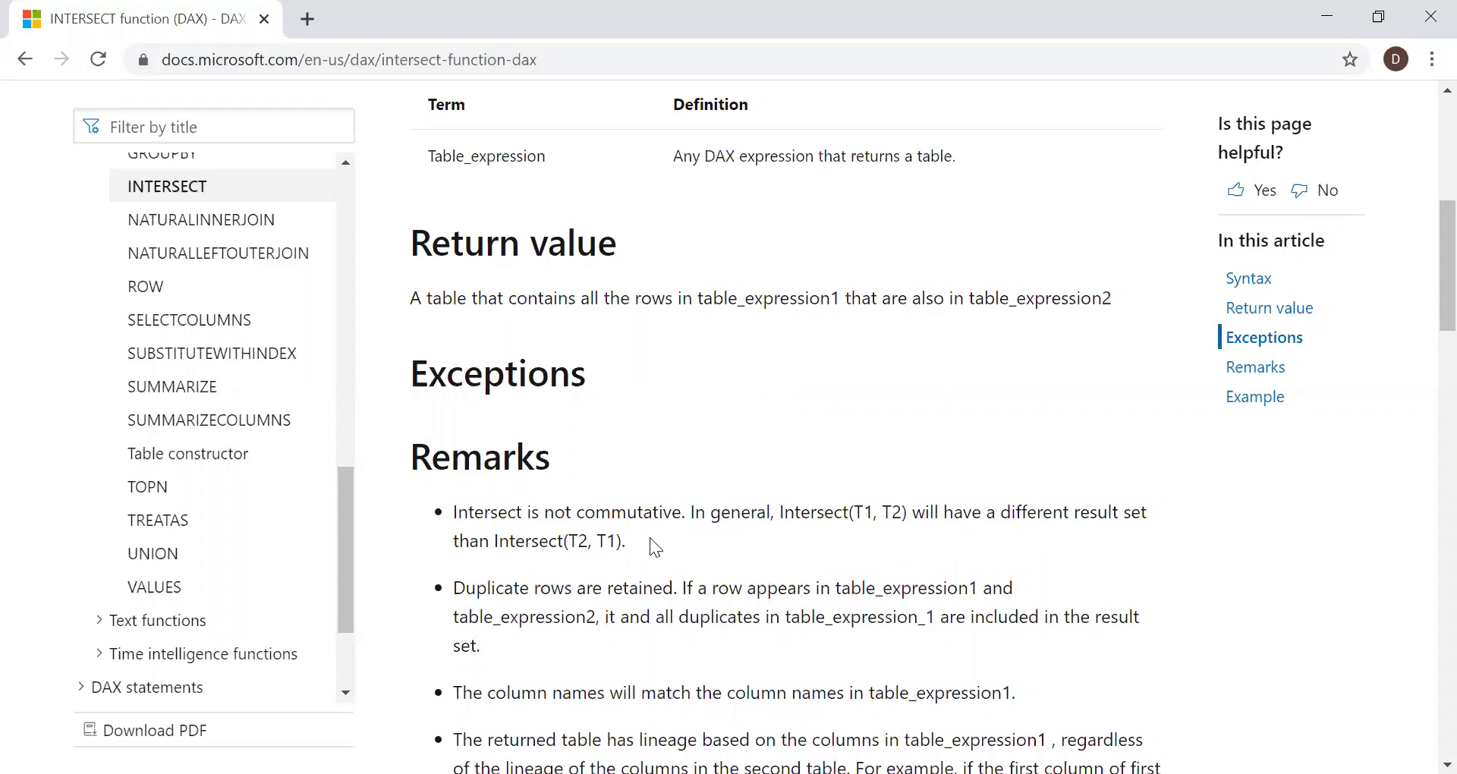
{"action": "left_click_drag", "start_coordinate": [654, 546], "coordinate": [471, 537]}
{"action": "left_click_drag", "start_coordinate": [466, 589], "coordinate": [680, 589]}
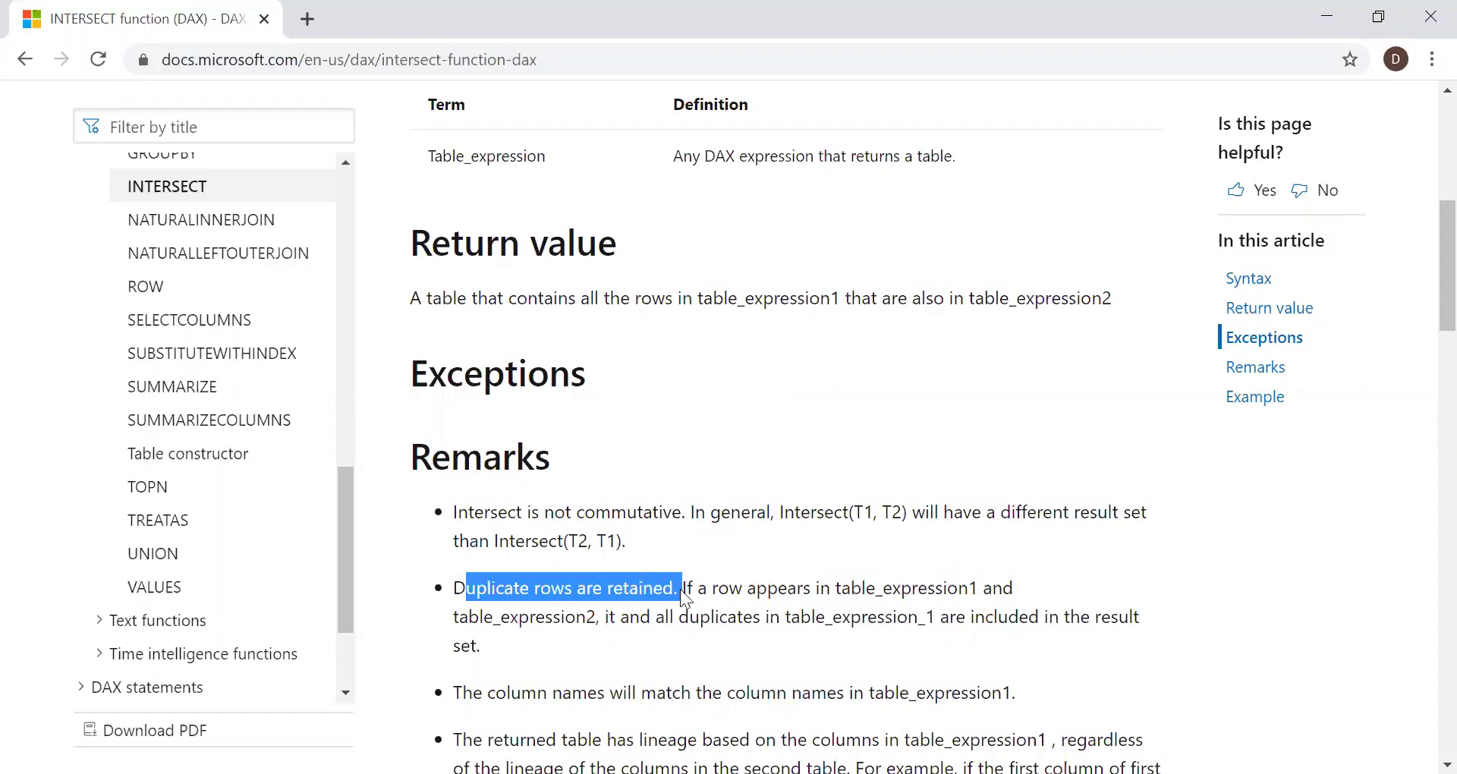
{"action": "left_click", "coordinate": [742, 562]}
Scroll through the INTERSECT Example section and back to the top.
{"action": "scroll", "coordinate": [1425, 314], "scroll_direction": "down", "scroll_amount": 1}
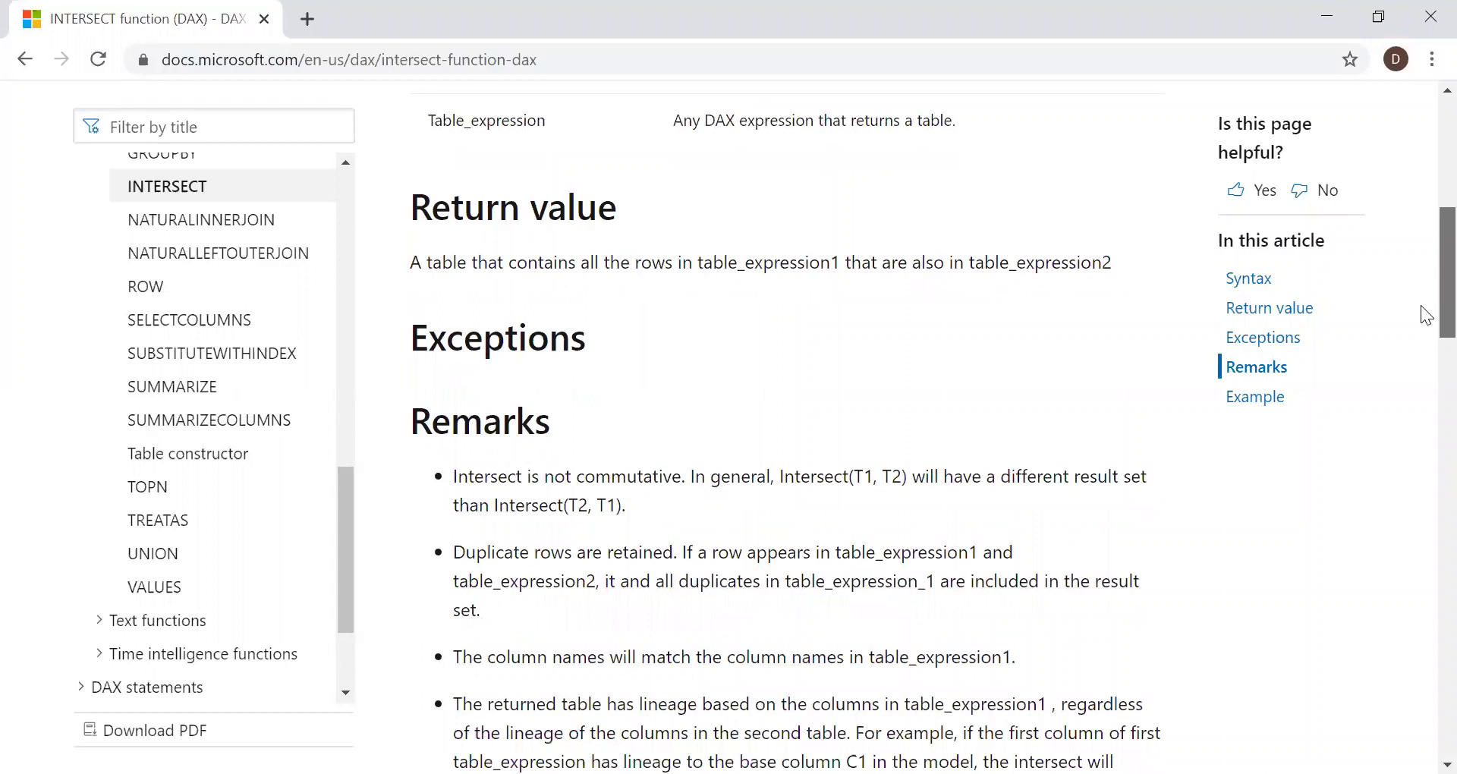
{"action": "scroll", "coordinate": [1421, 325], "scroll_direction": "down", "scroll_amount": 2}
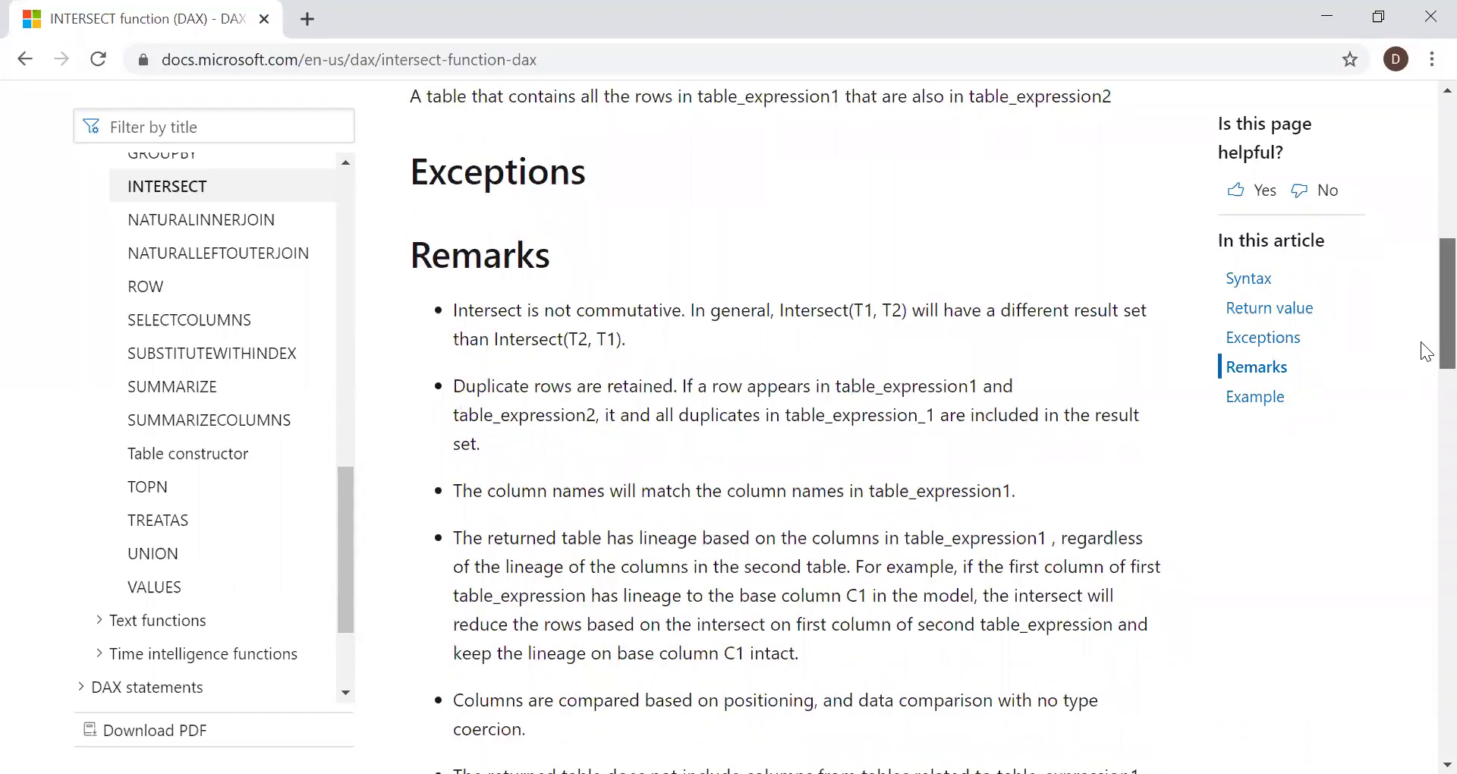
{"action": "scroll", "coordinate": [1424, 351], "scroll_direction": "down", "scroll_amount": 5}
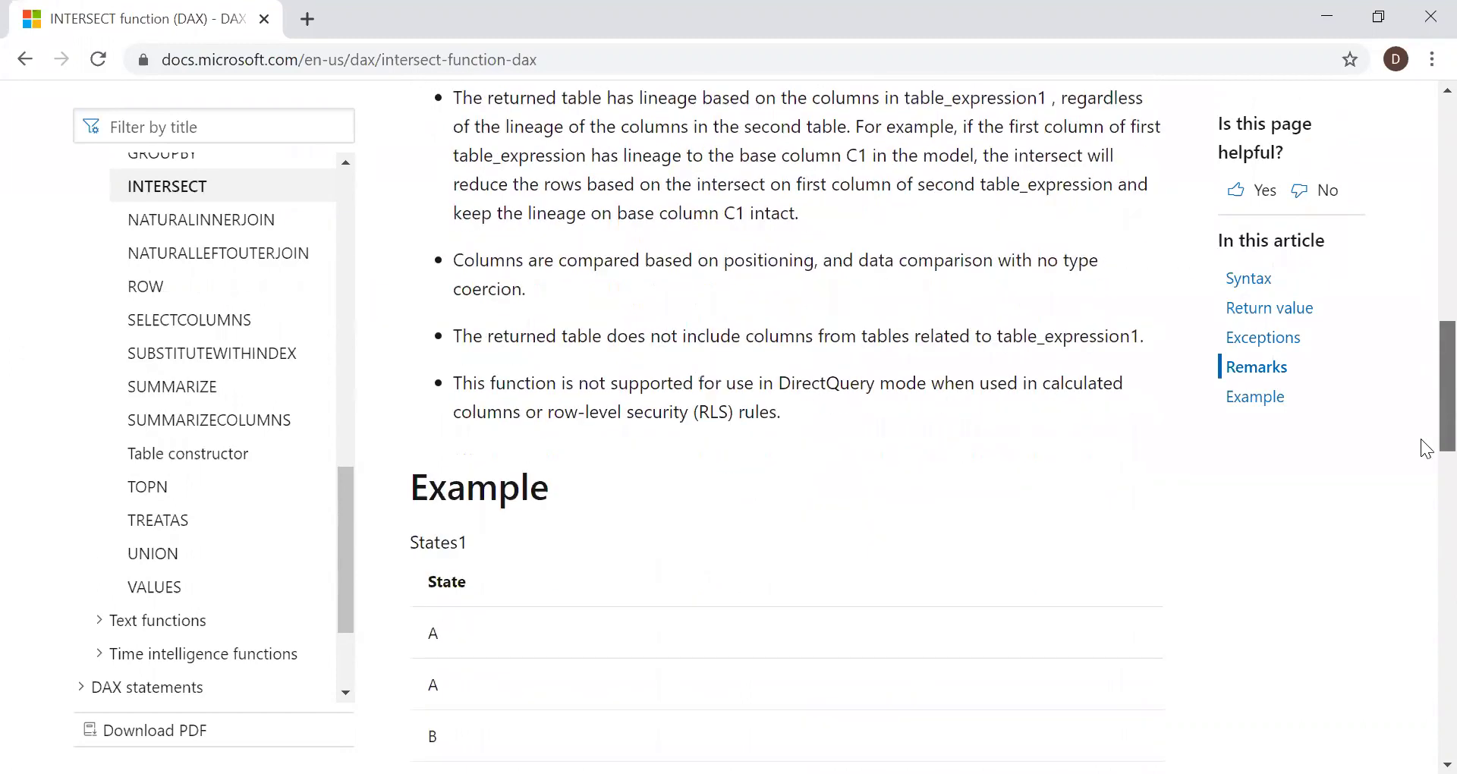
{"action": "scroll", "coordinate": [1422, 303], "scroll_direction": "up", "scroll_amount": 12}
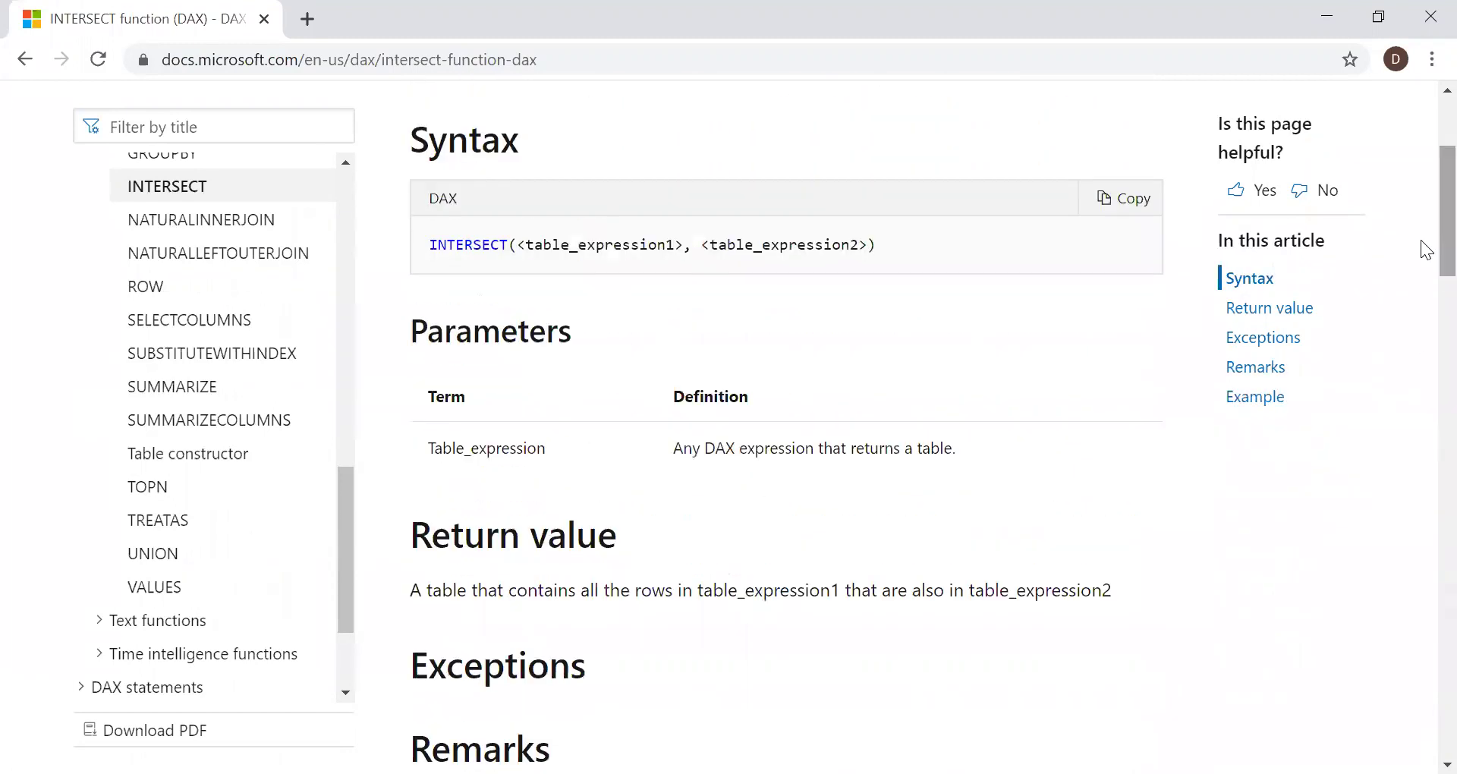
{"action": "scroll", "coordinate": [1421, 205], "scroll_direction": "up", "scroll_amount": 3}
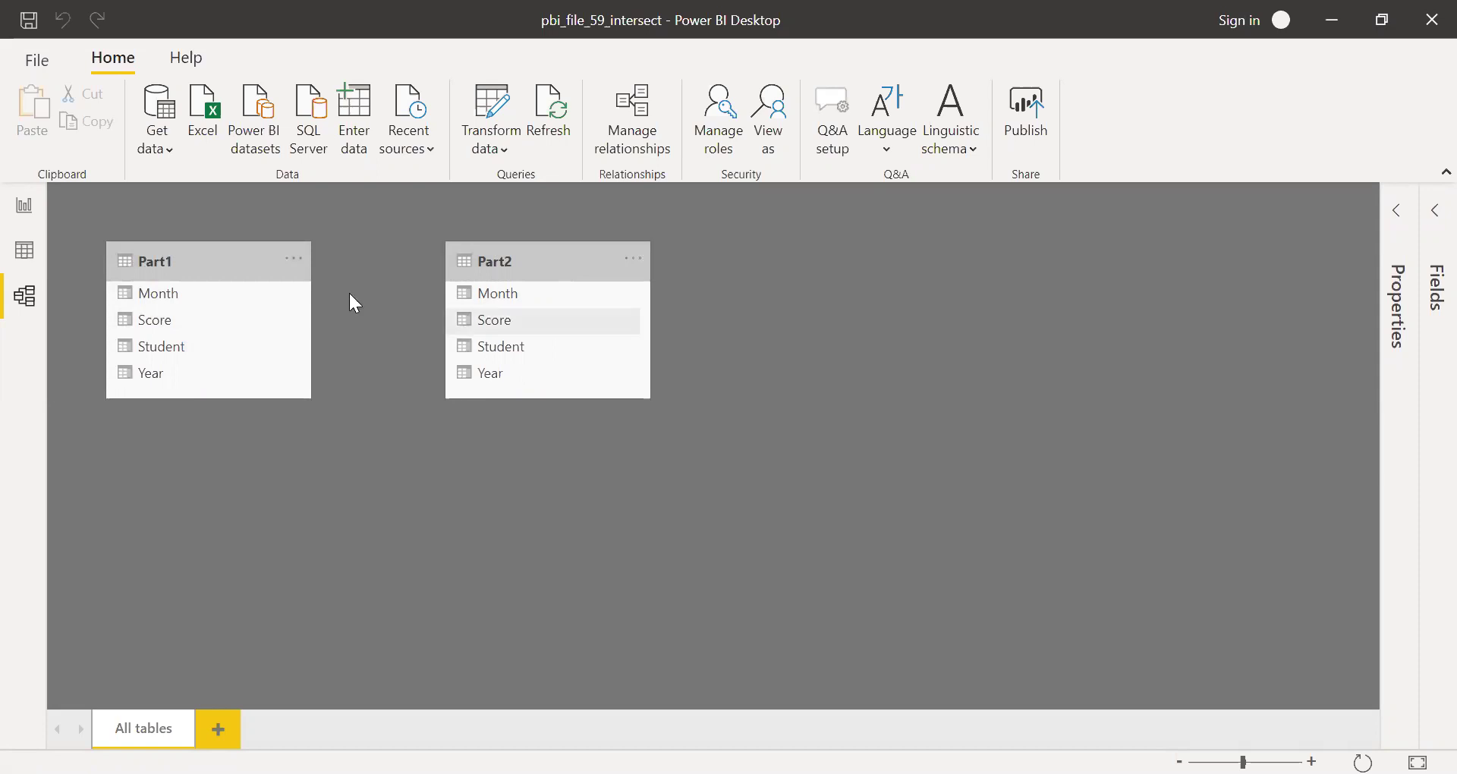
Select the Part1 and Part2 tables in the model, then go to Data view.
{"action": "left_click", "coordinate": [190, 263]}
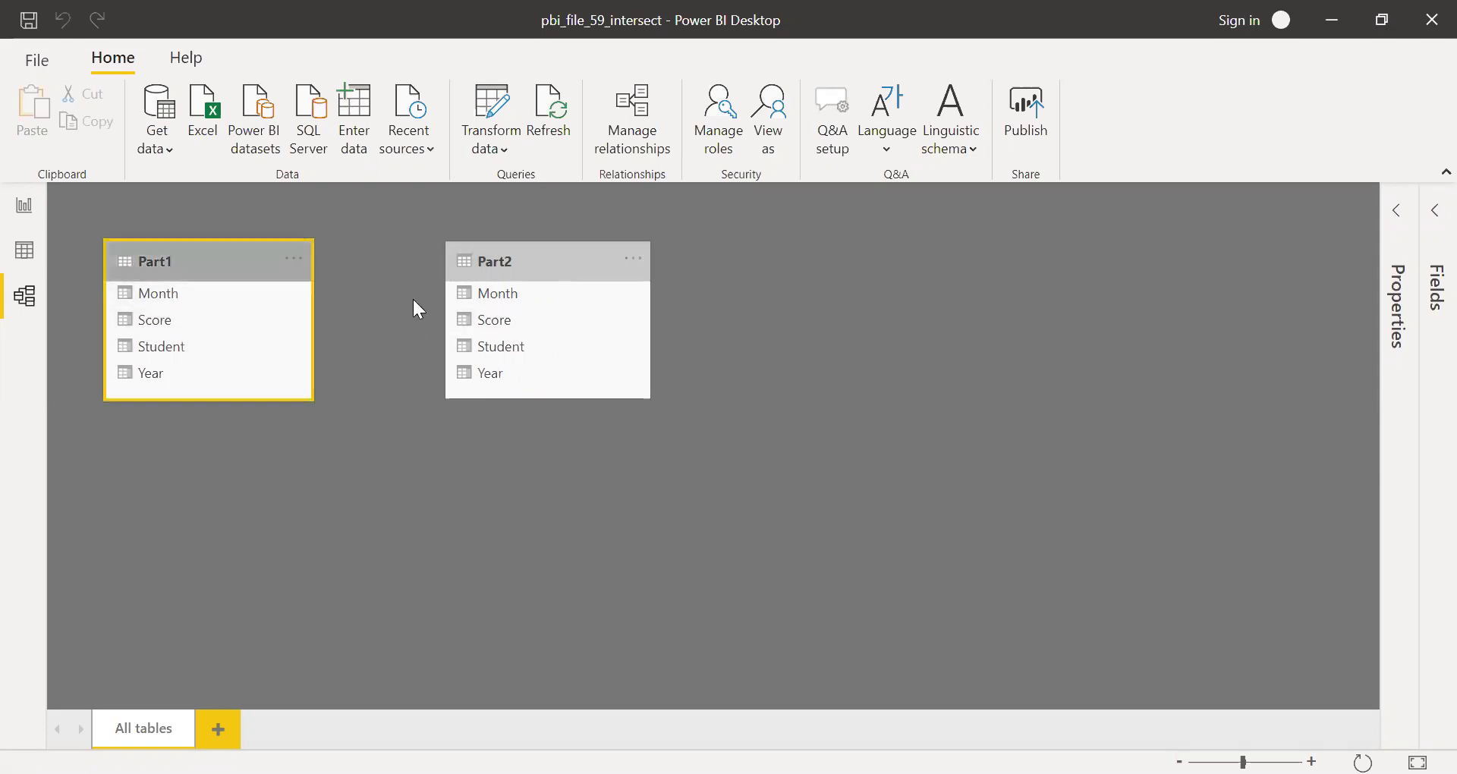
{"action": "left_click", "coordinate": [516, 258]}
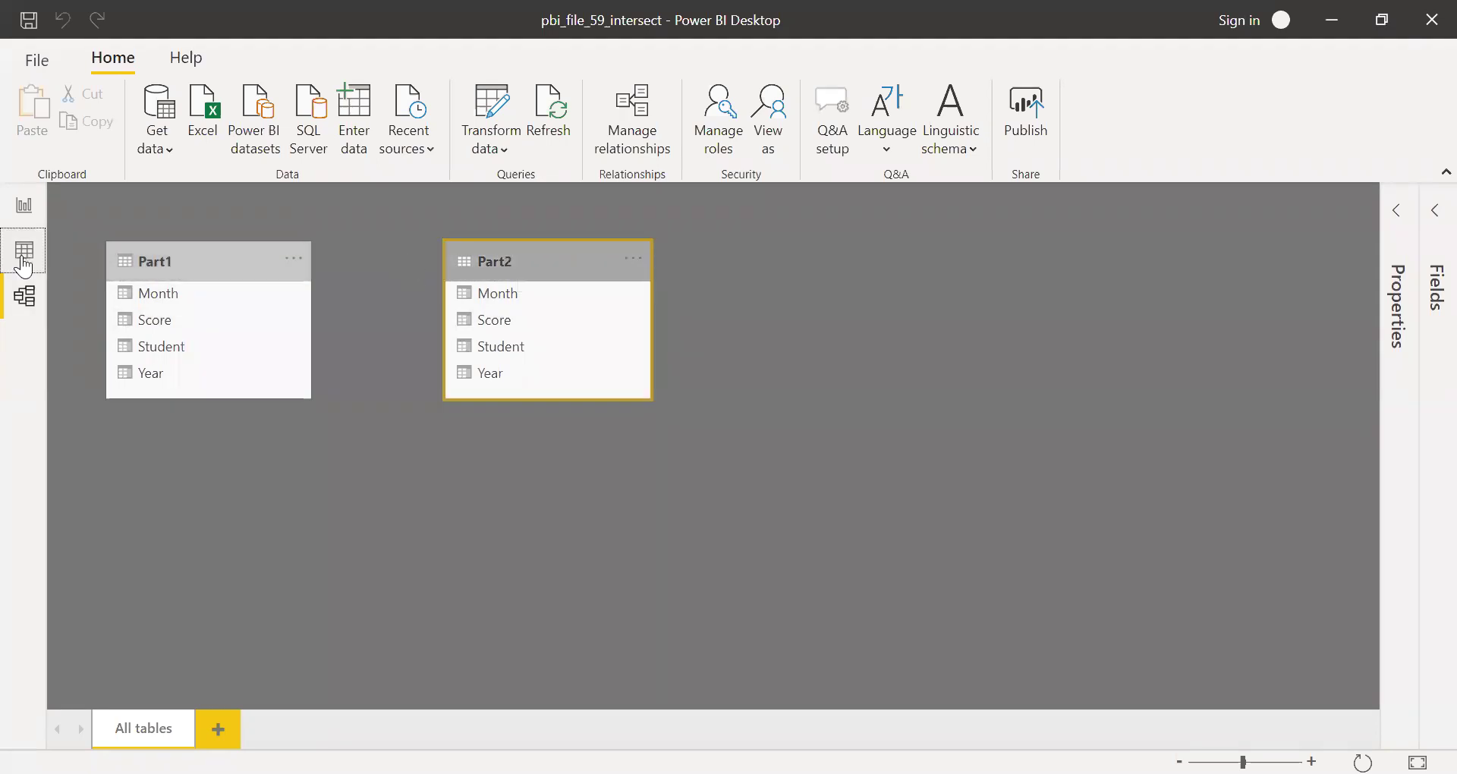
{"action": "left_click", "coordinate": [22, 255]}
Compare Part1's April score rows with Part2's July score rows, ending on Part2.
{"action": "left_click", "coordinate": [1324, 313]}
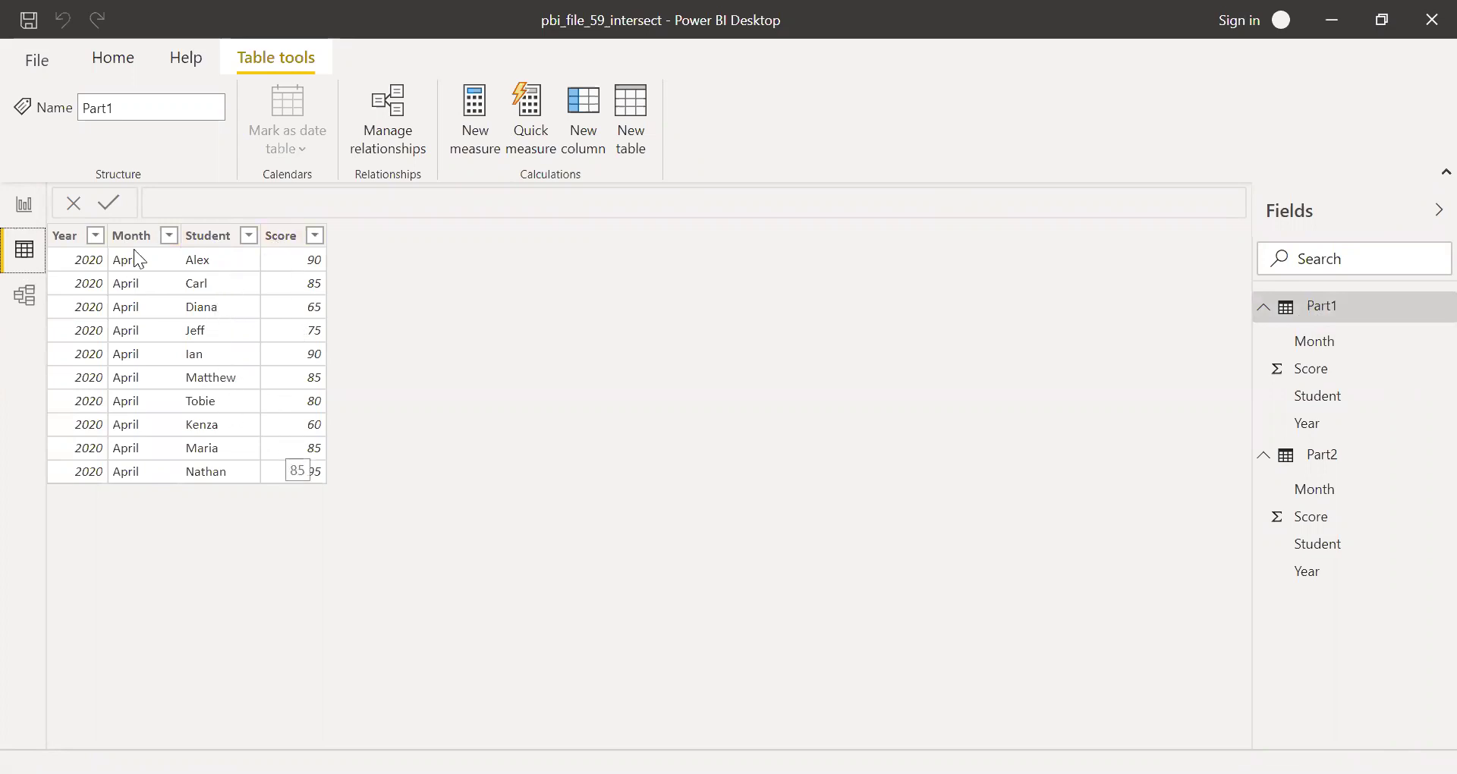
{"action": "left_click", "coordinate": [1344, 458]}
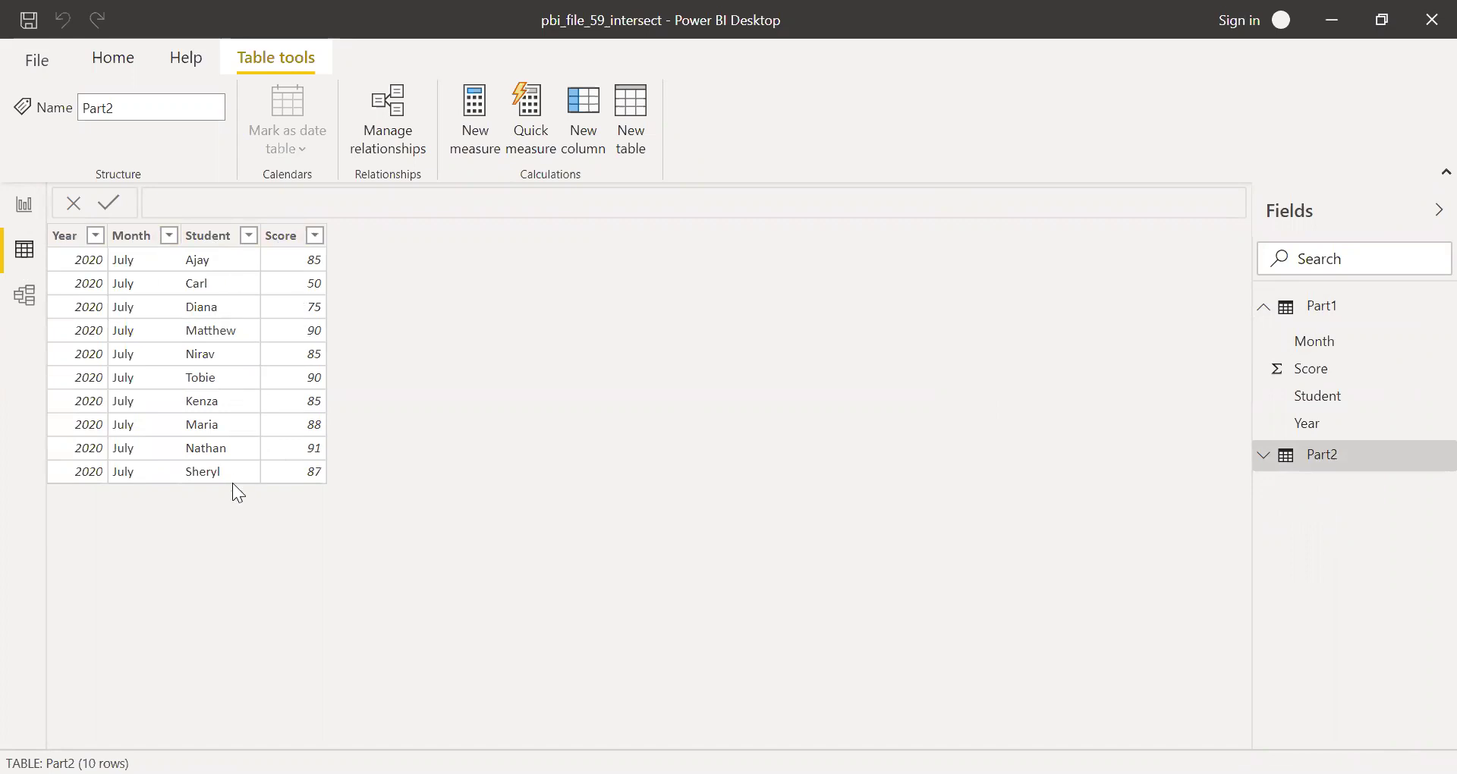
{"action": "left_click", "coordinate": [1321, 308]}
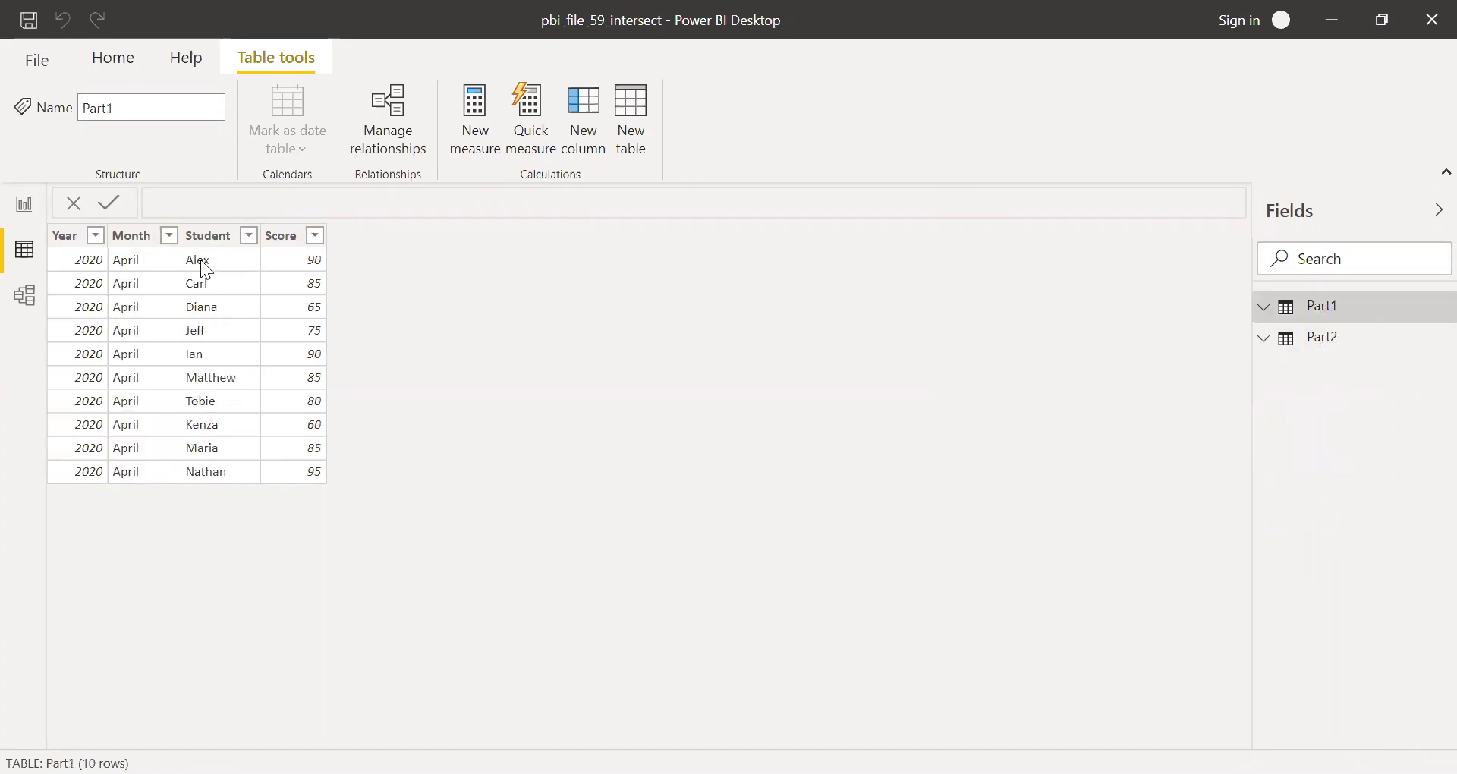
{"action": "left_click", "coordinate": [1318, 343]}
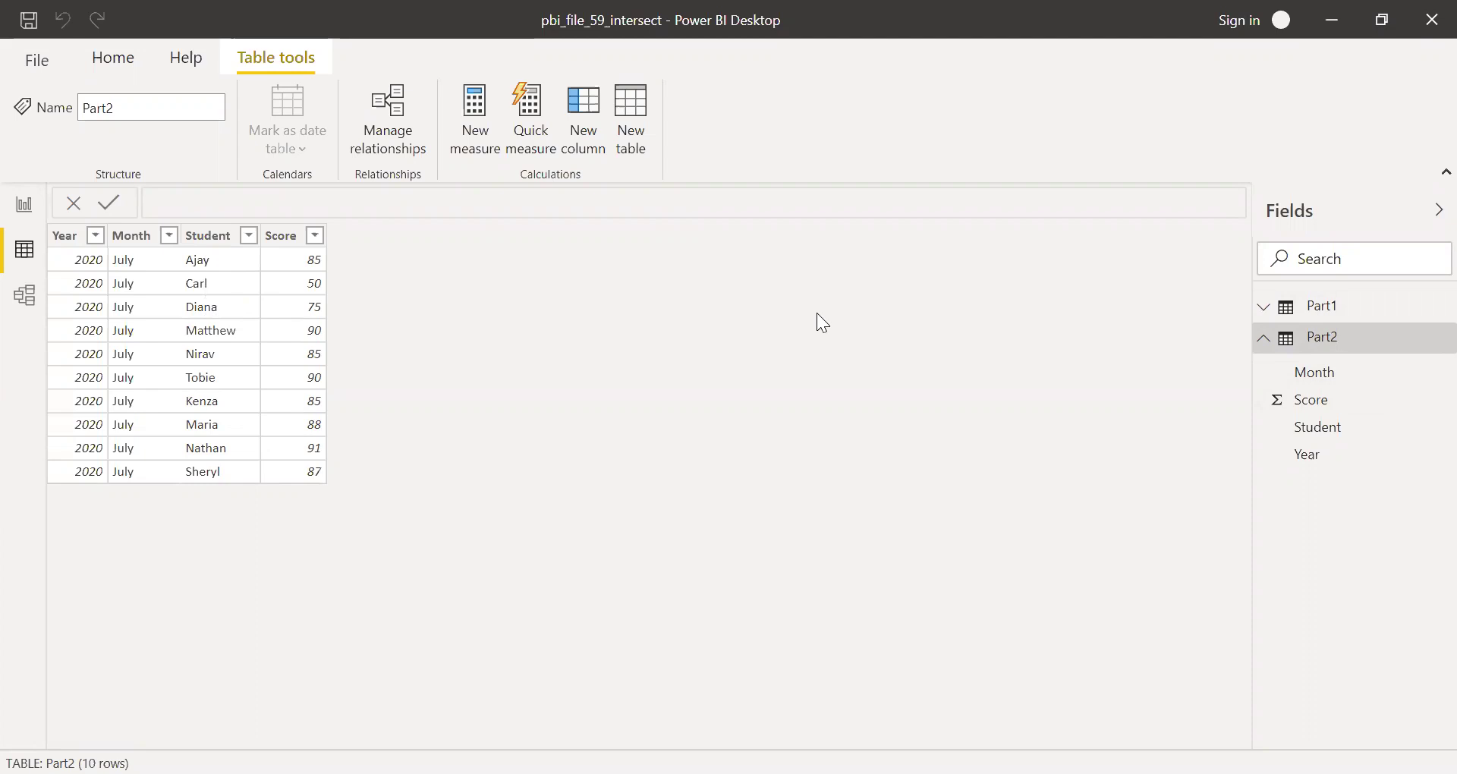
Enter the new table formula intersect_example = INTERSECT(Part1,Part2) using autocomplete.
{"action": "left_click", "coordinate": [640, 135]}
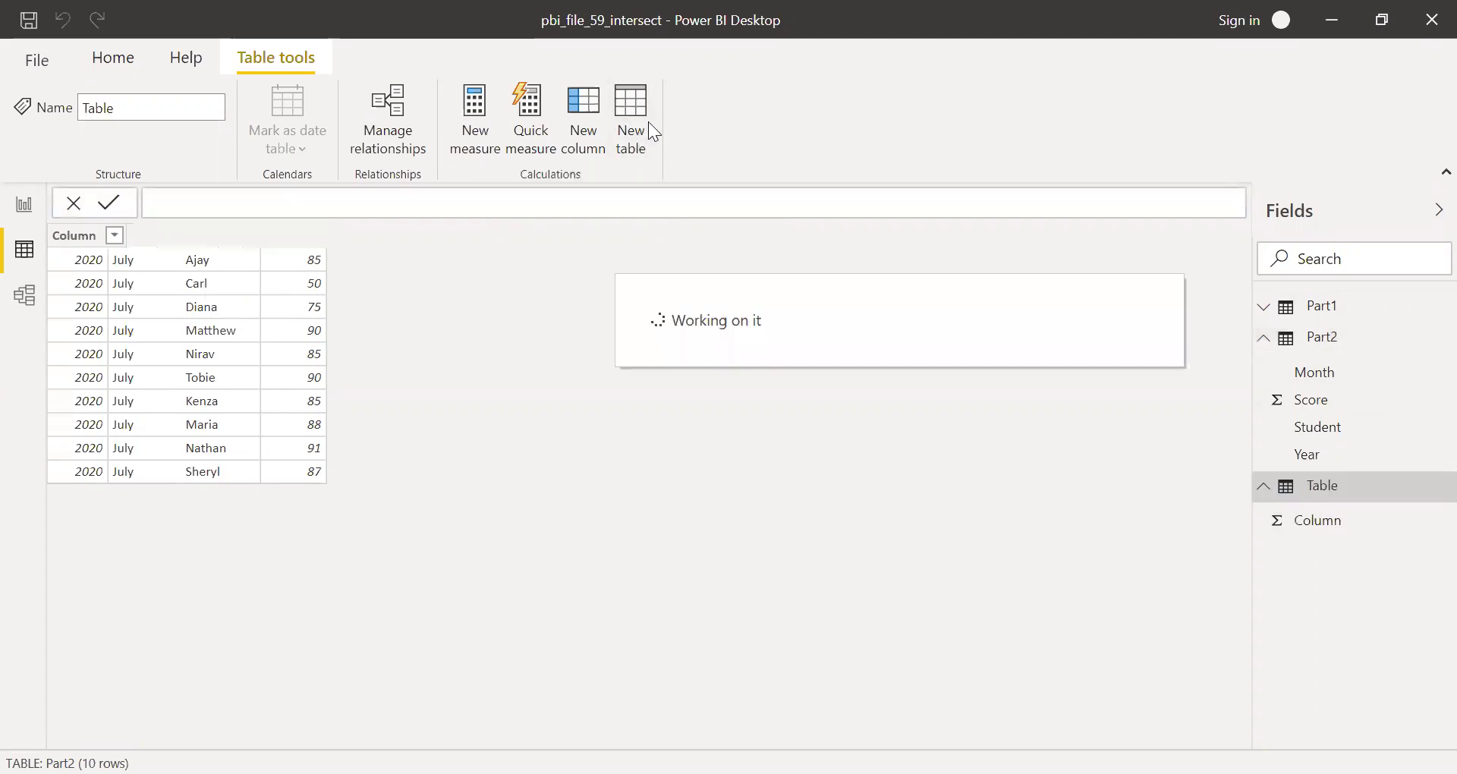
{"action": "type", "text": "intersecx"}
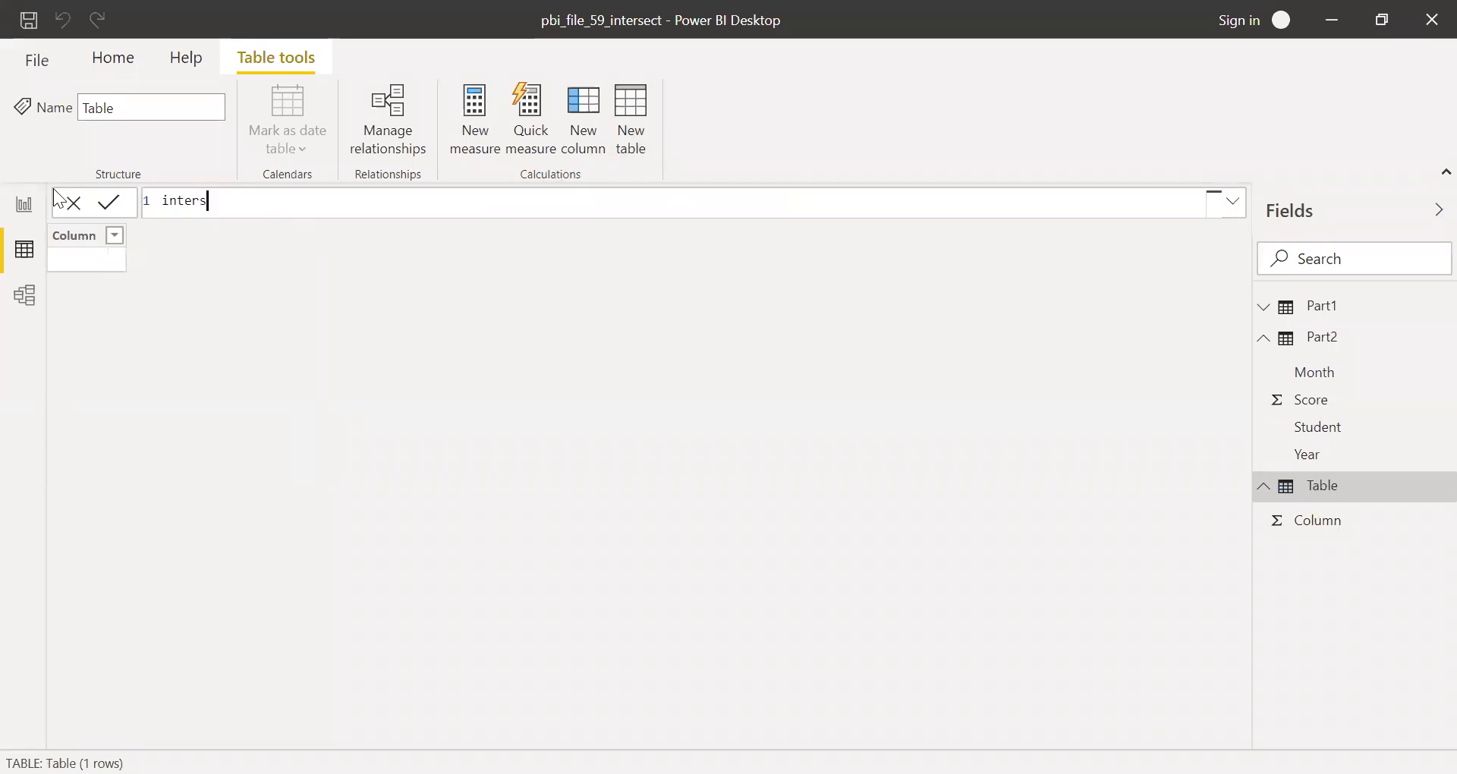
{"action": "key", "text": "BackSpace"}
{"action": "type", "text": "t_example = in"}
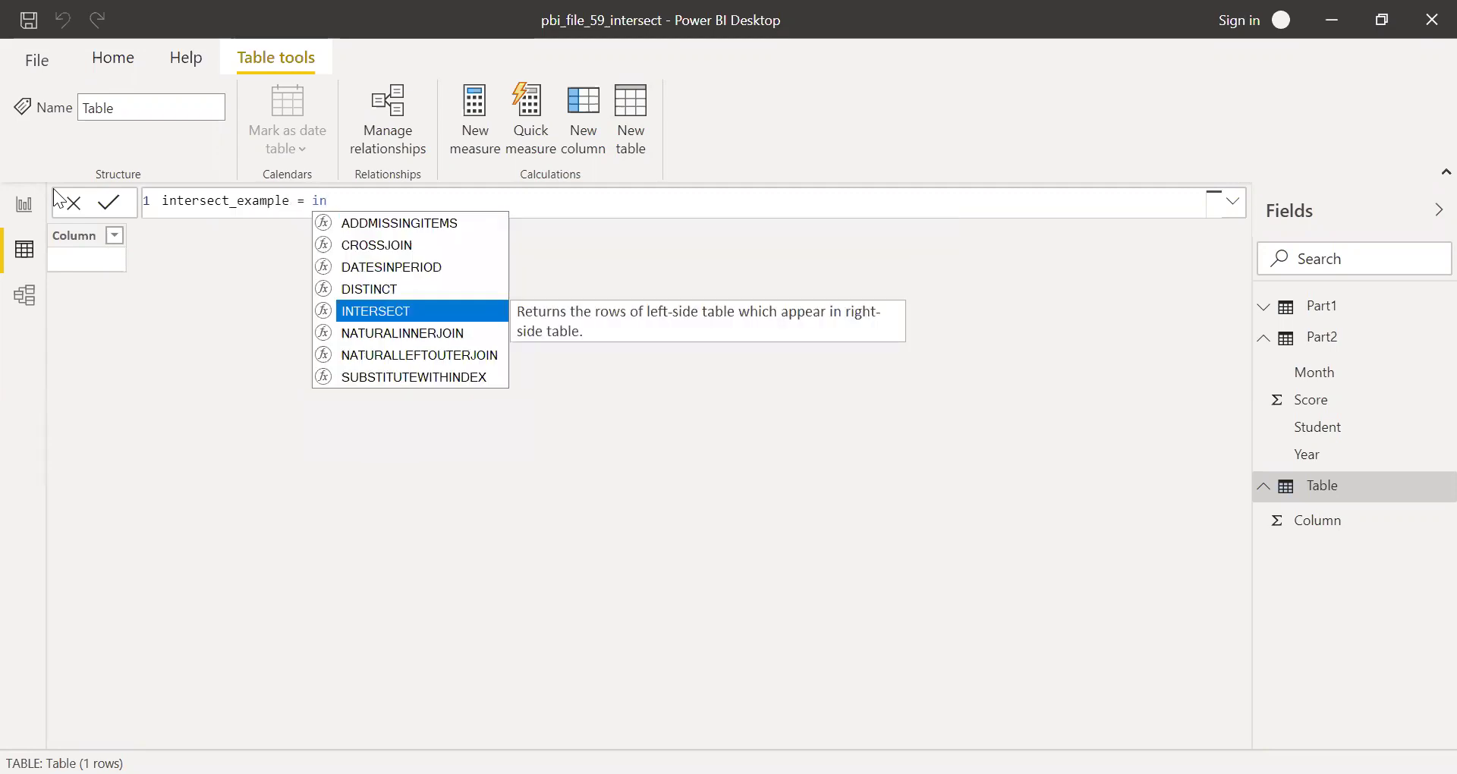
{"action": "key", "text": "Tab"}
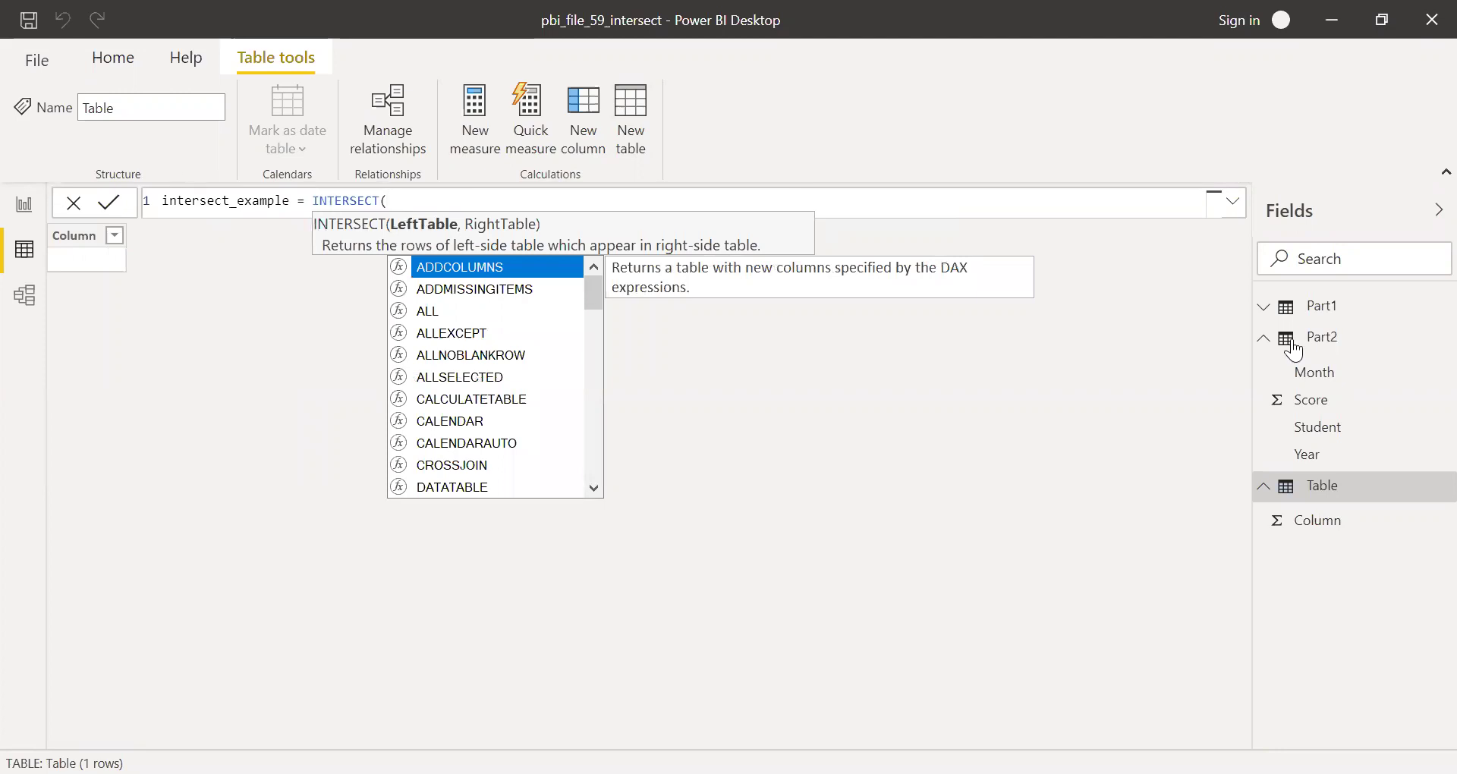
{"action": "type", "text": "part"}
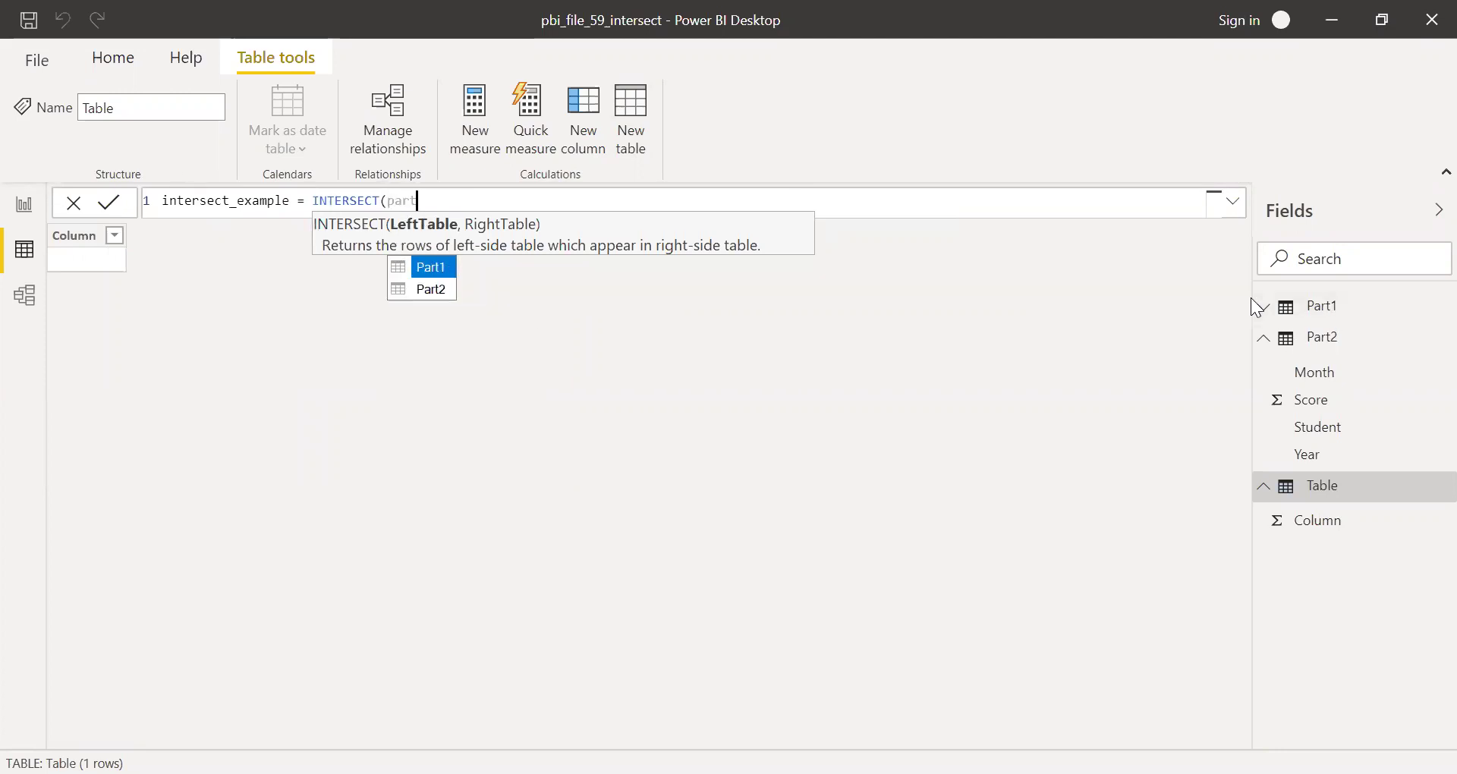
{"action": "key", "text": "Tab"}
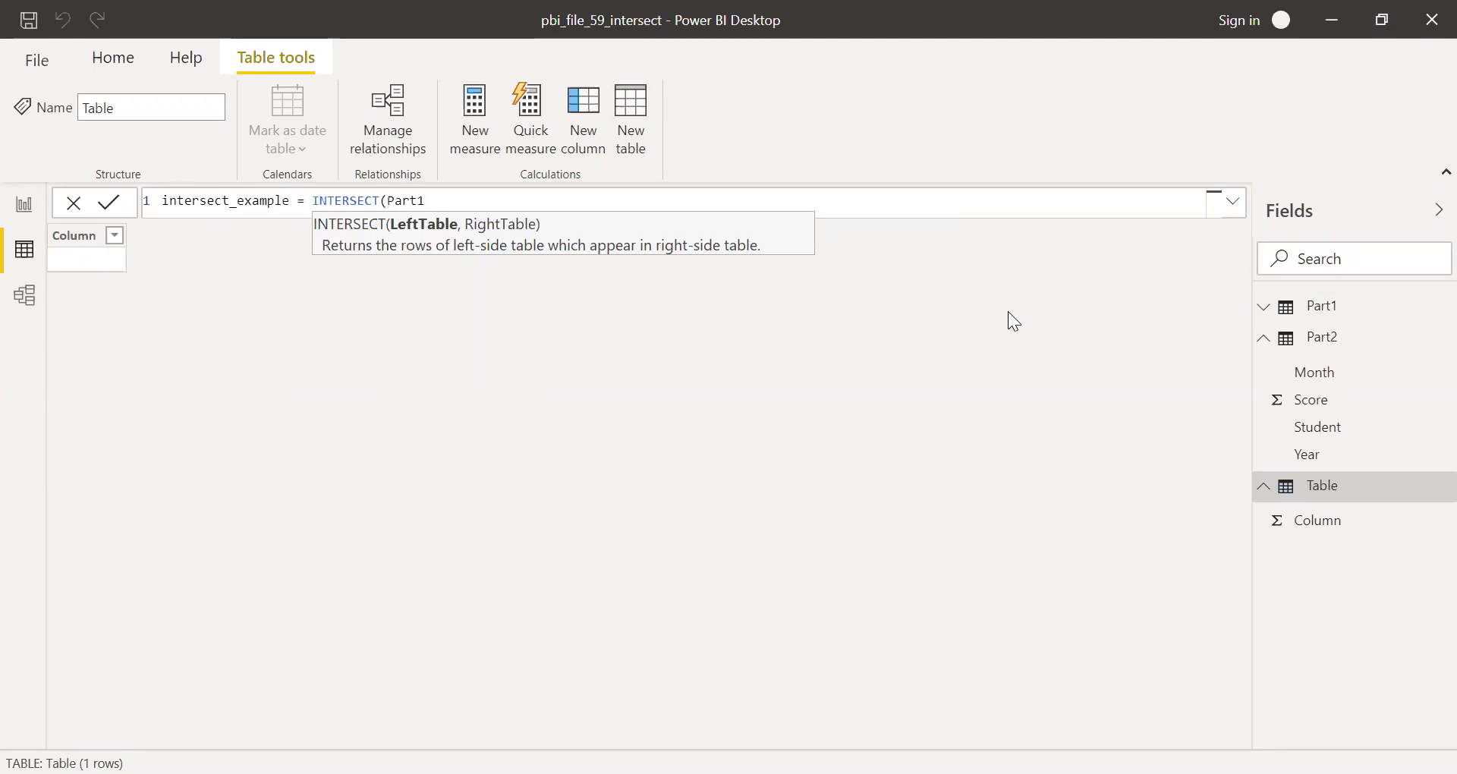
{"action": "type", "text": ",part"}
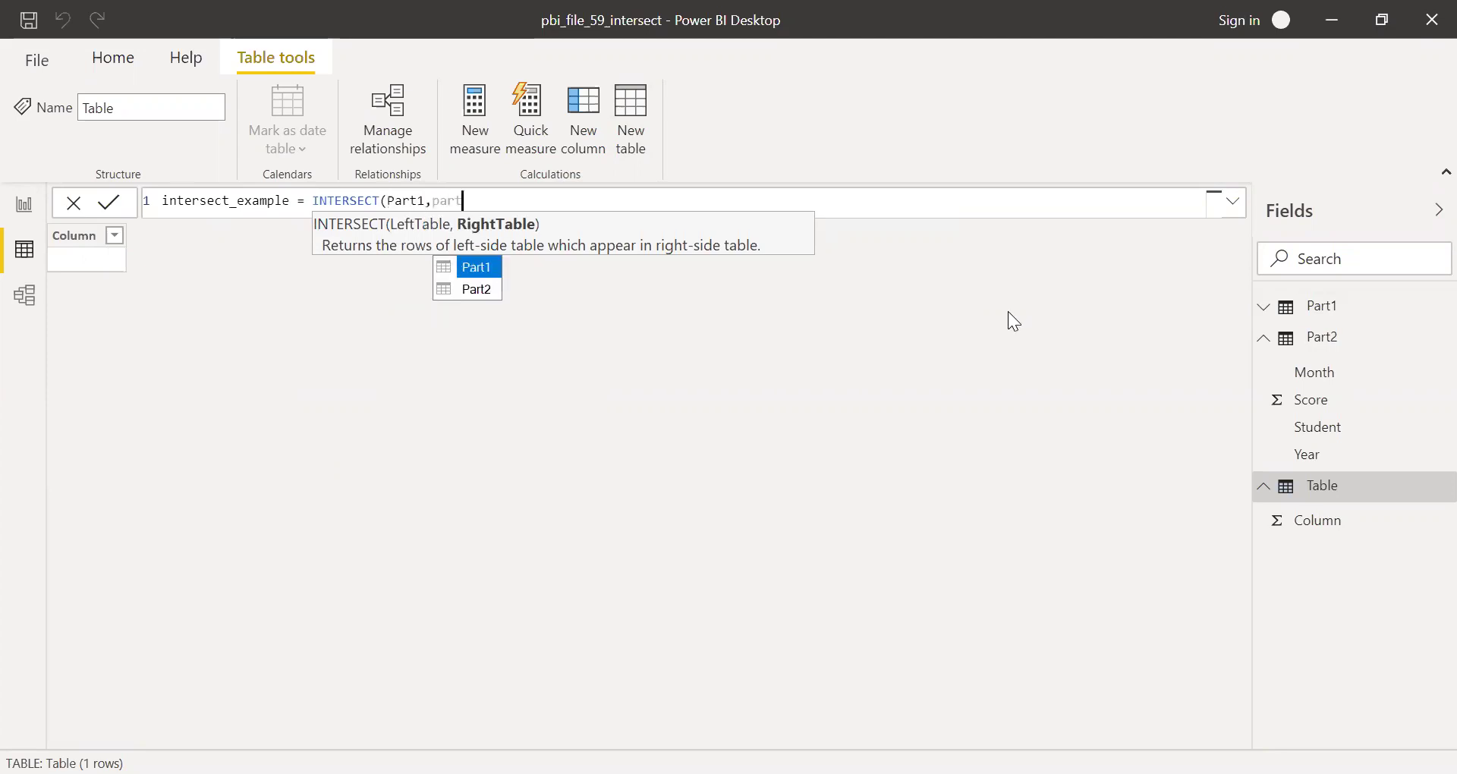
{"action": "key", "text": "Down"}
{"action": "key", "text": "Tab"}
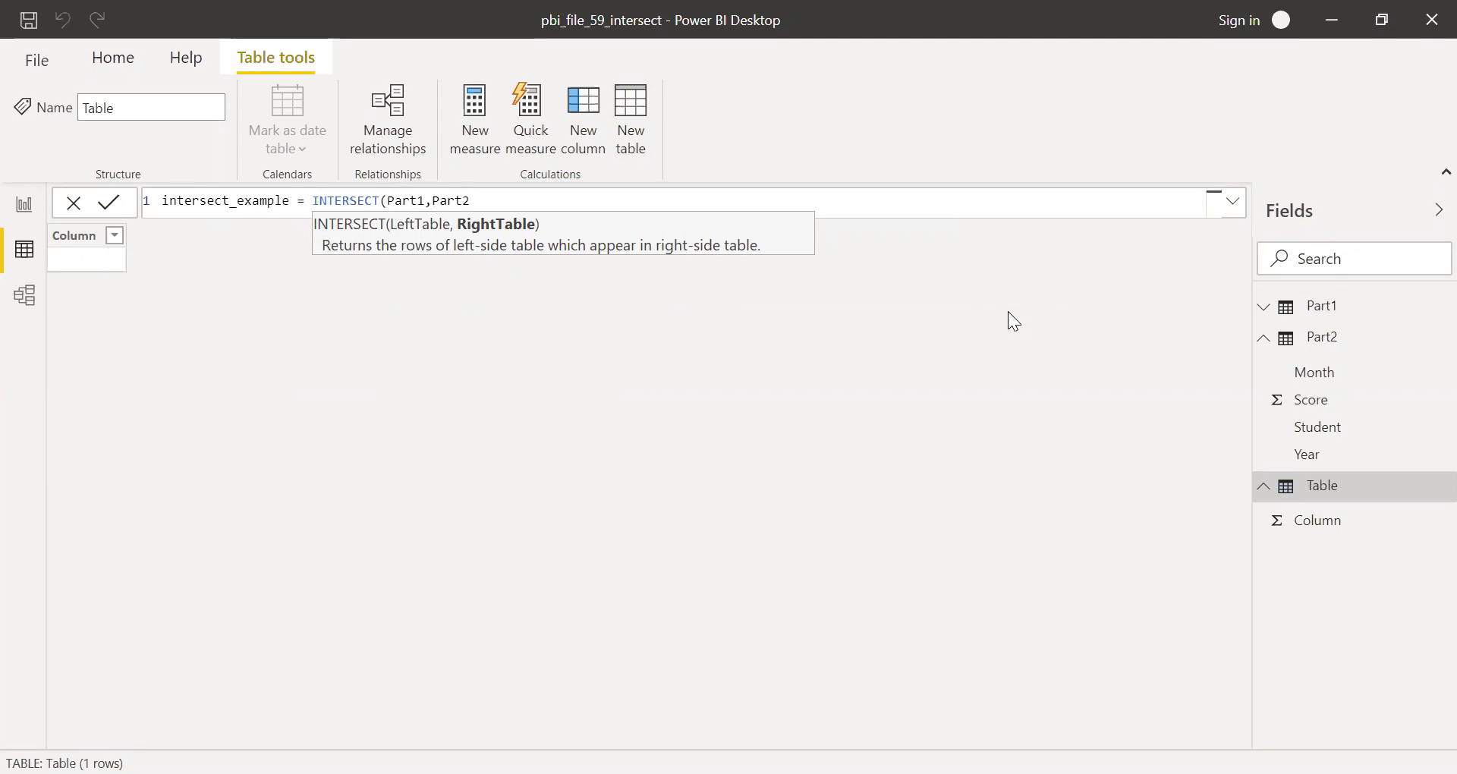
{"action": "type", "text": ")"}
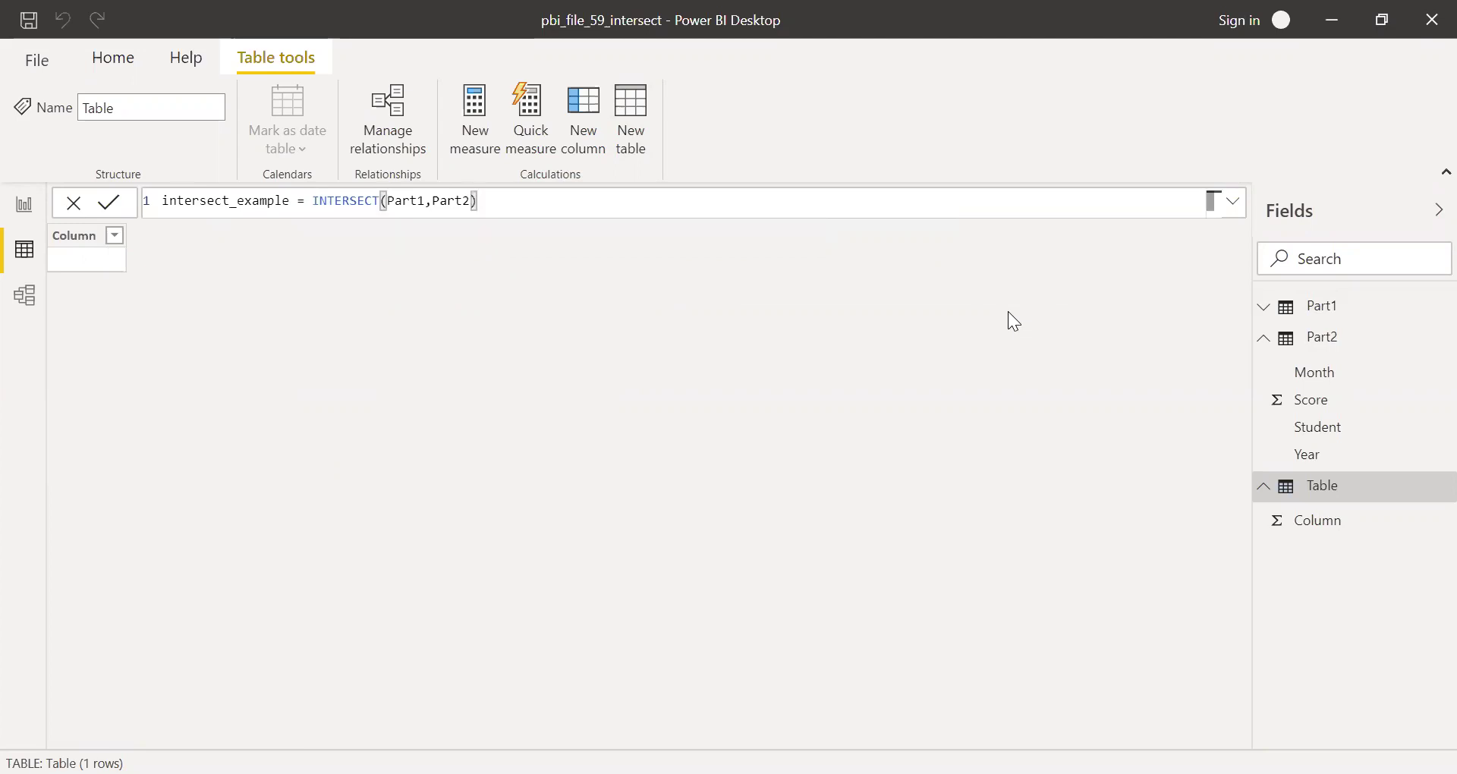
{"action": "key", "text": "Return"}
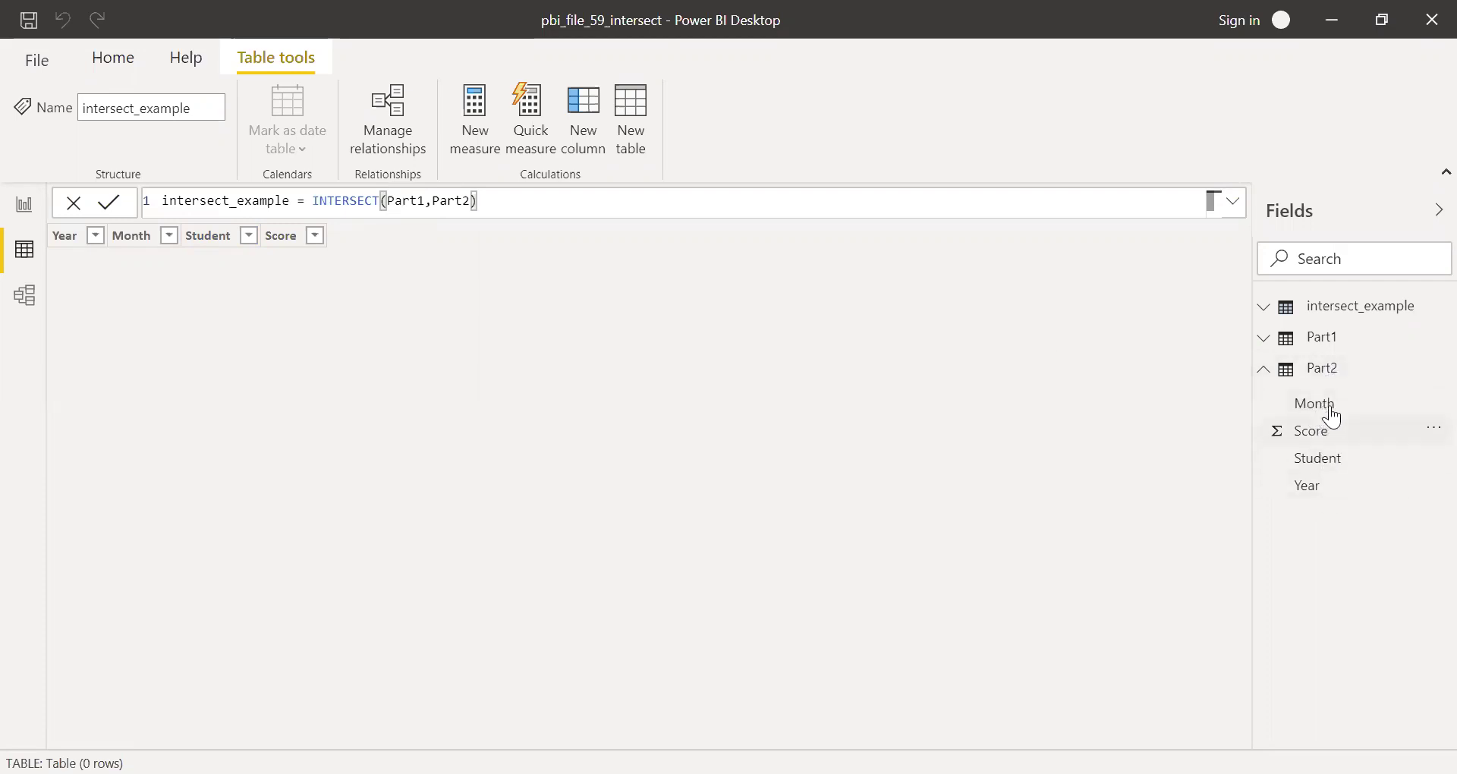
{"action": "double_click", "coordinate": [402, 200]}
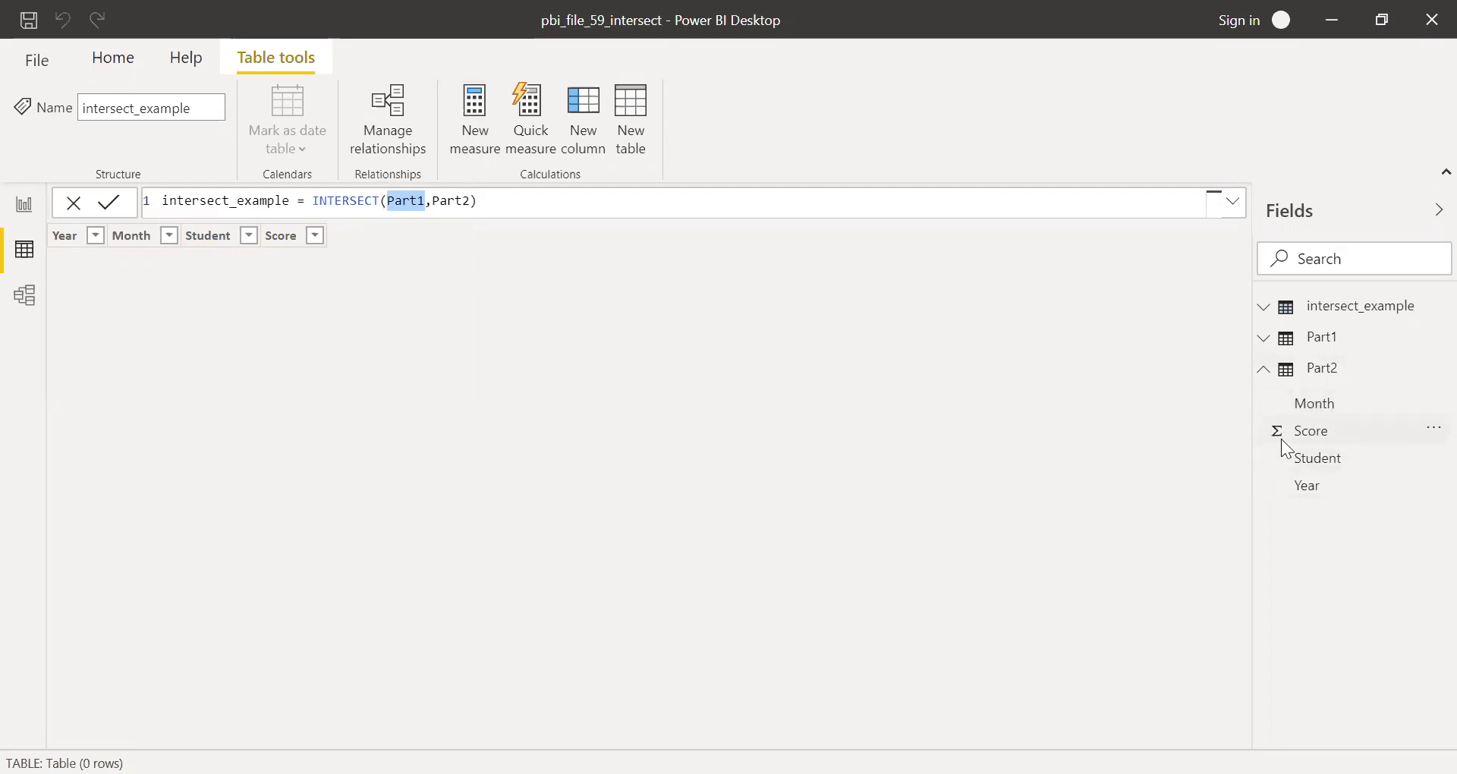
{"action": "left_click", "coordinate": [1340, 377]}
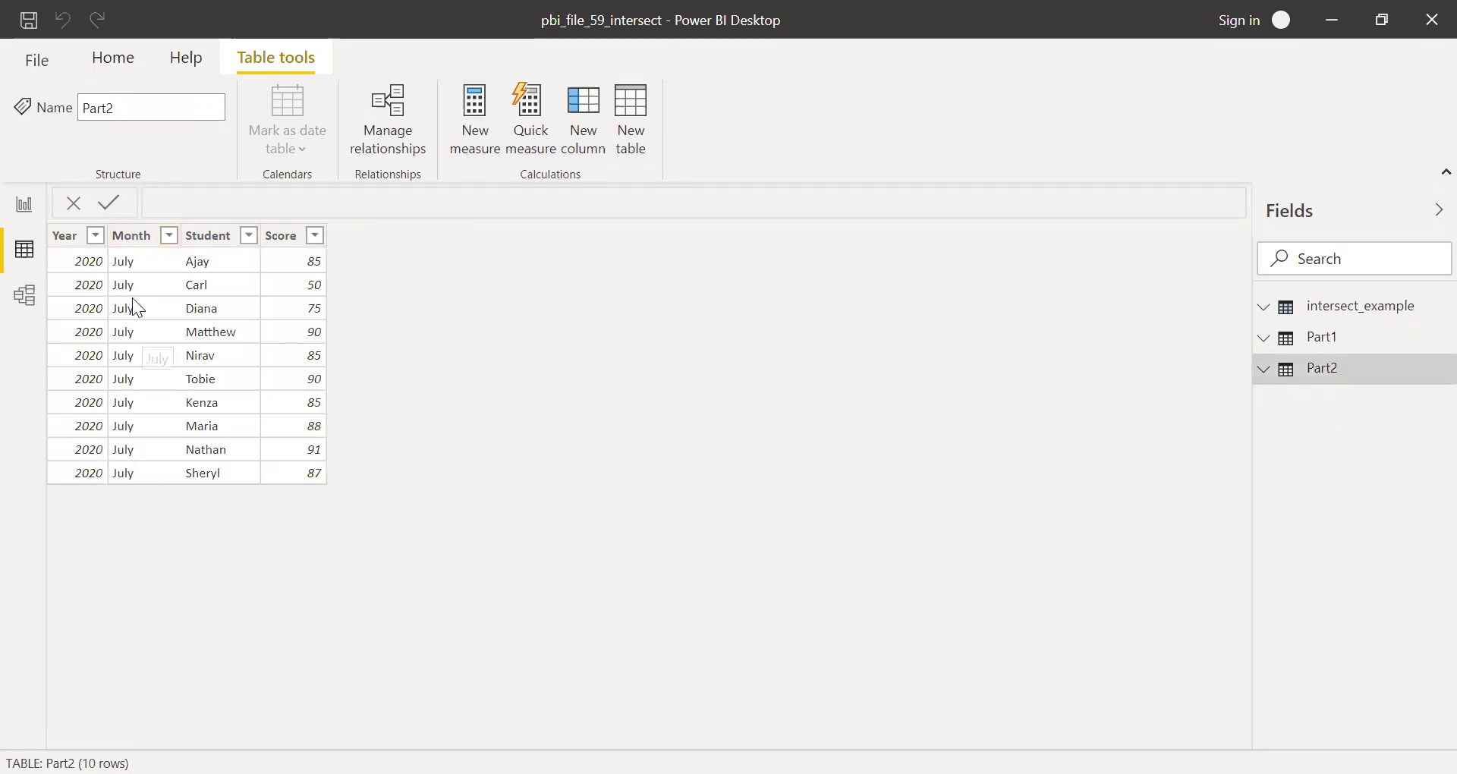
{"action": "left_click", "coordinate": [1325, 343]}
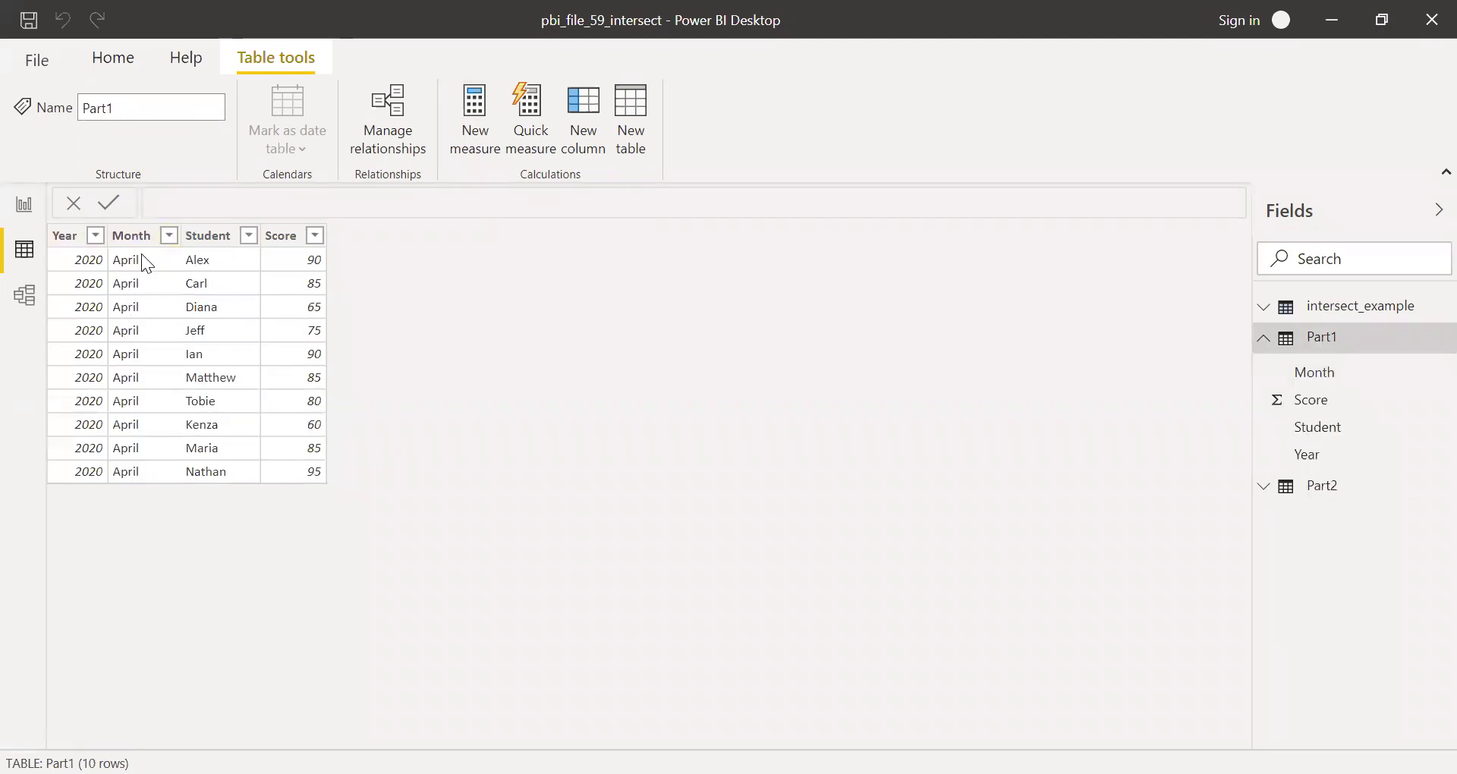
{"action": "left_click", "coordinate": [1348, 319]}
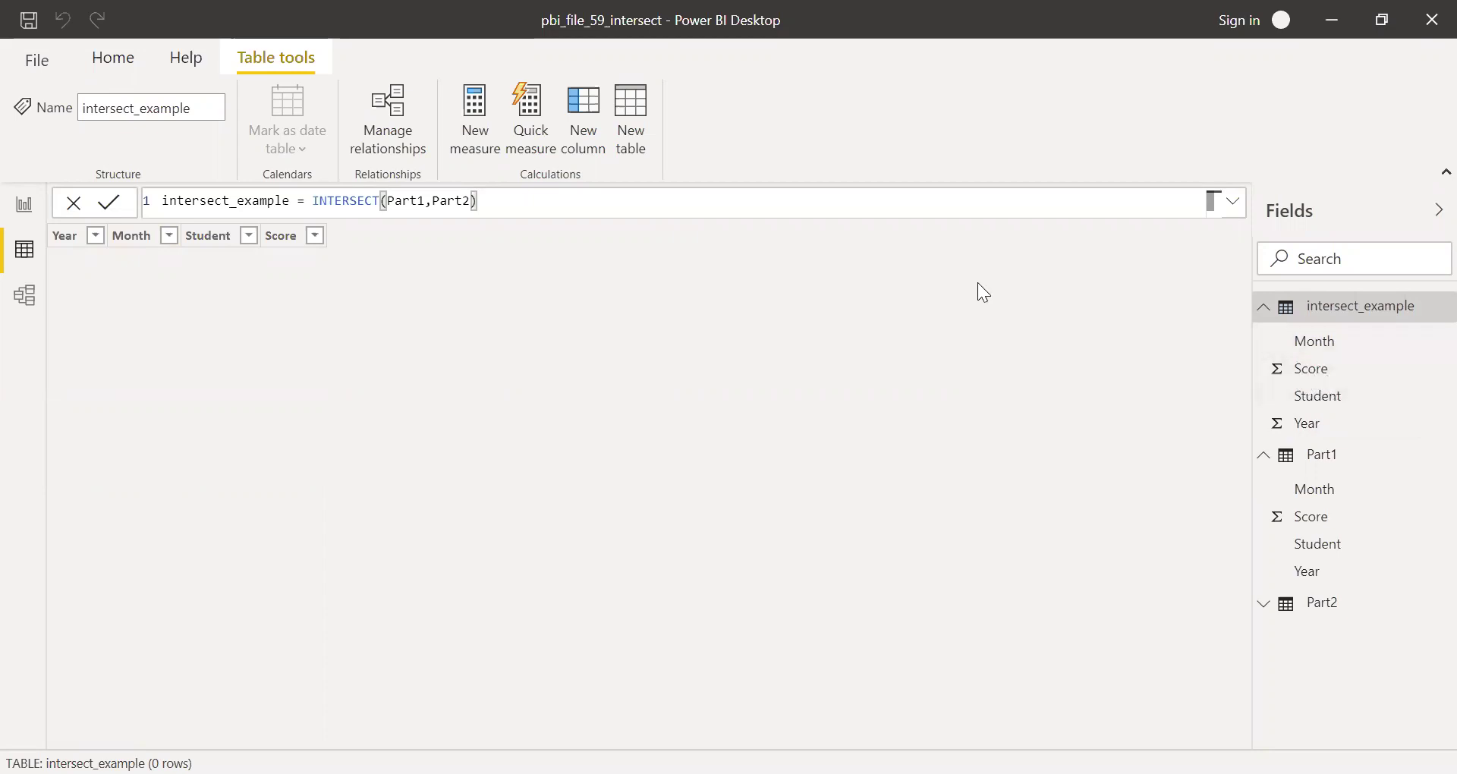
Replace INTERSECT's first argument with SUMMARIZE(Part1,Part1[Student]).
{"action": "left_click_drag", "start_coordinate": [479, 201], "coordinate": [387, 200]}
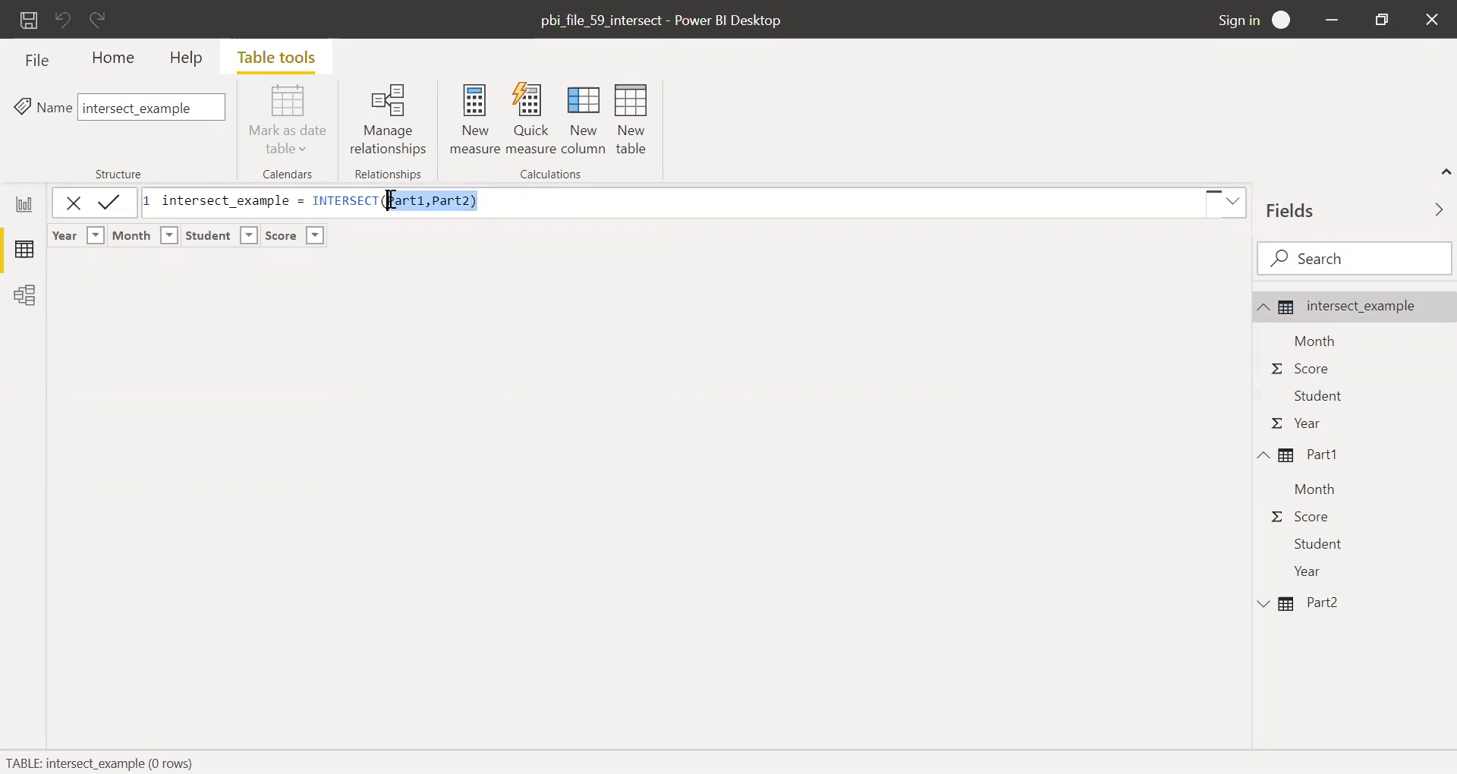
{"action": "key", "text": "BackSpace"}
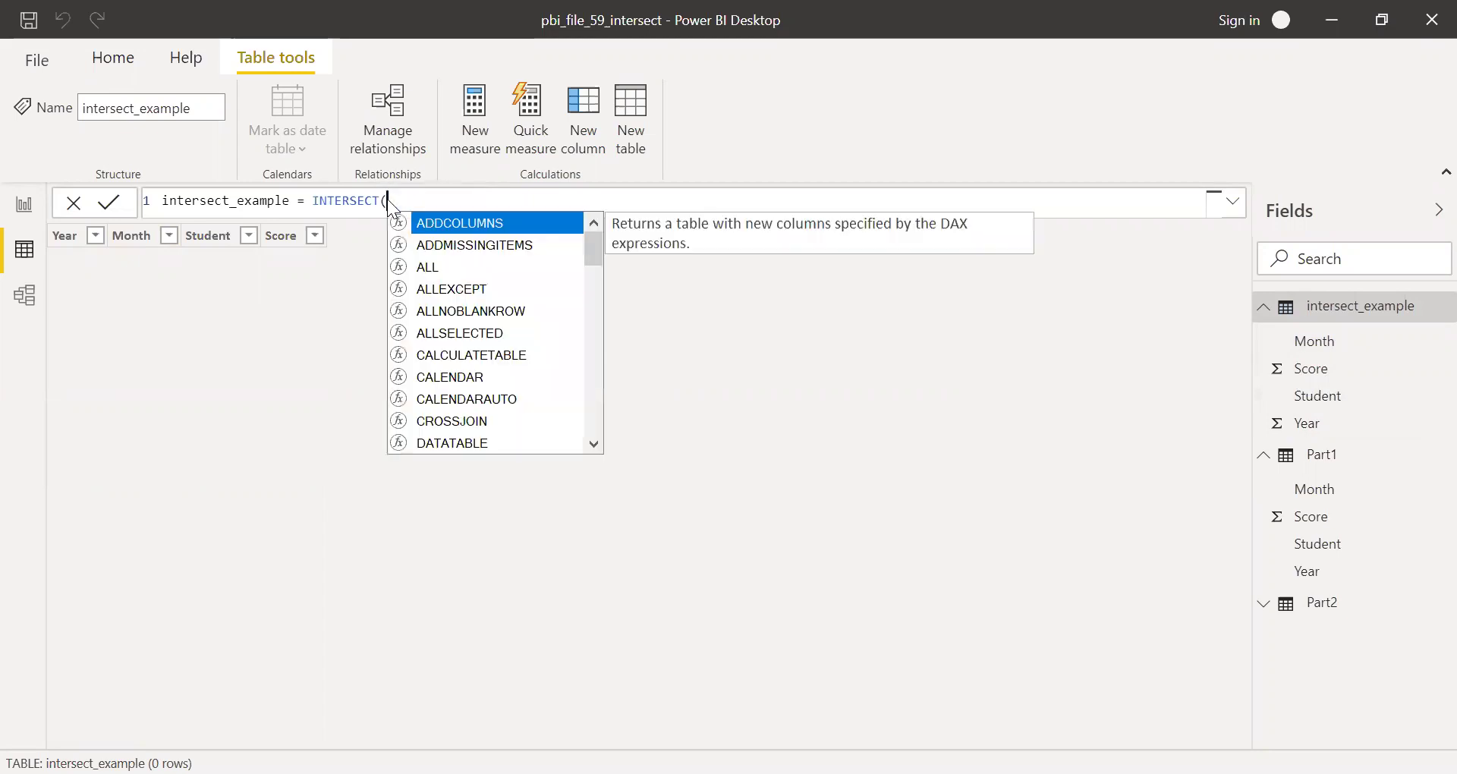
{"action": "type", "text": "summ"}
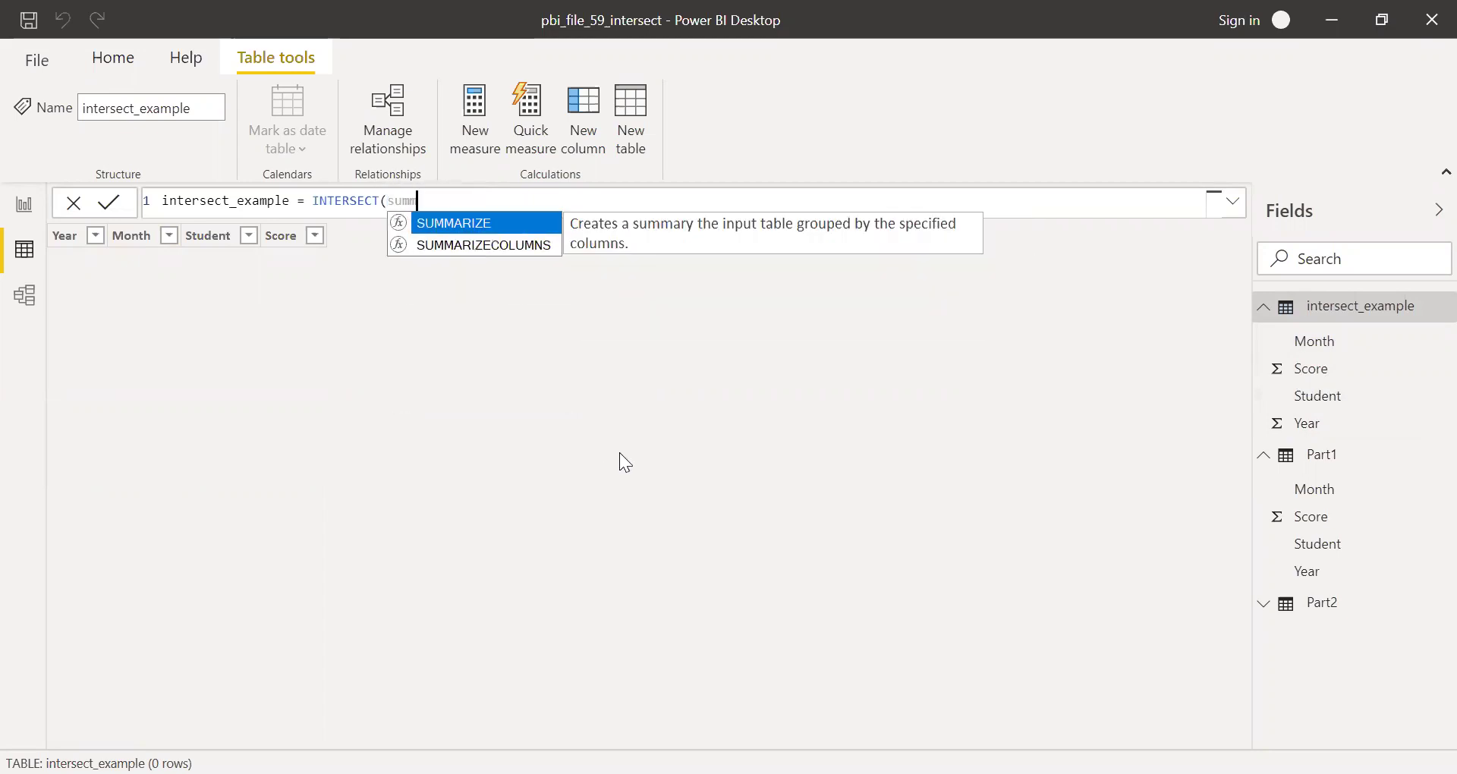
{"action": "key", "text": "Tab"}
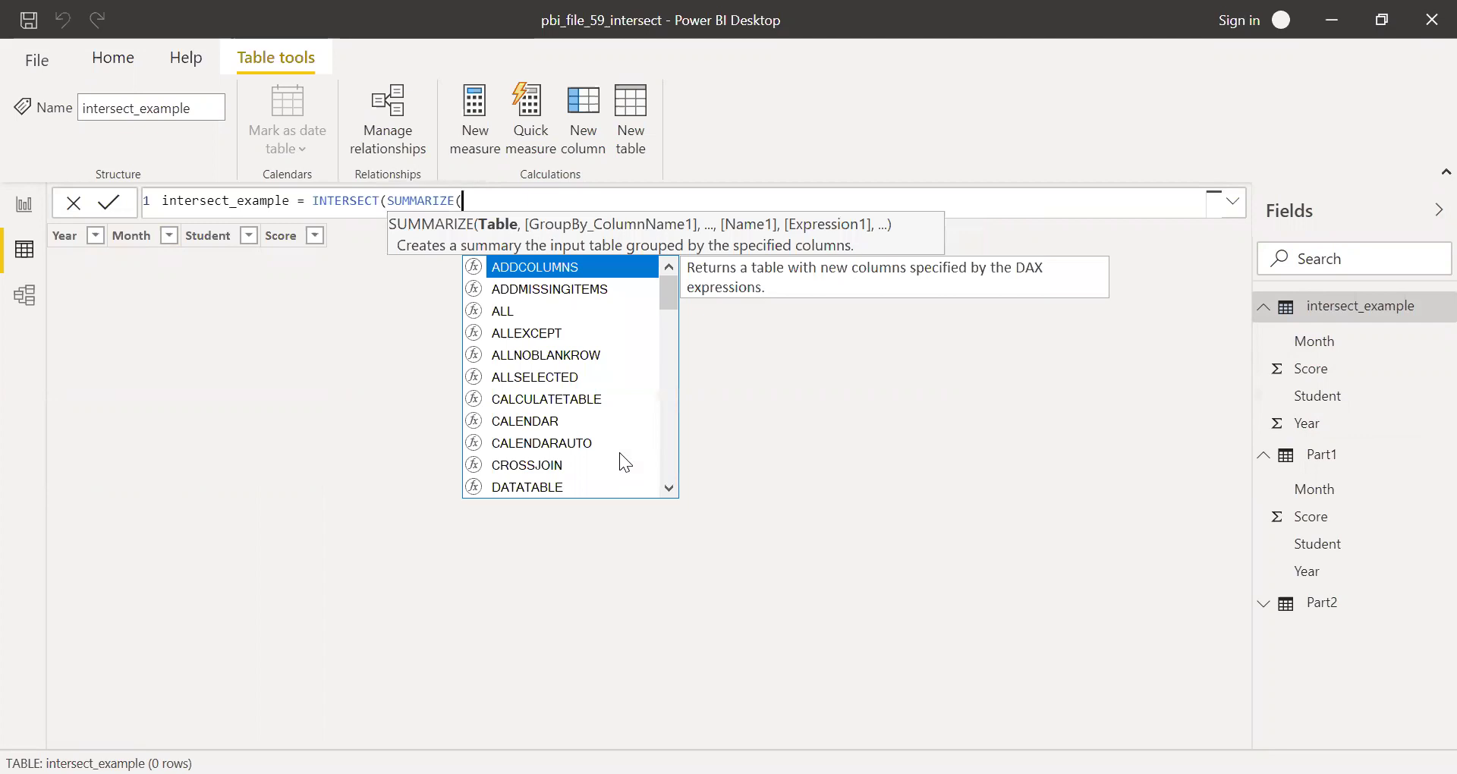
{"action": "type", "text": "part"}
{"action": "key", "text": "Tab"}
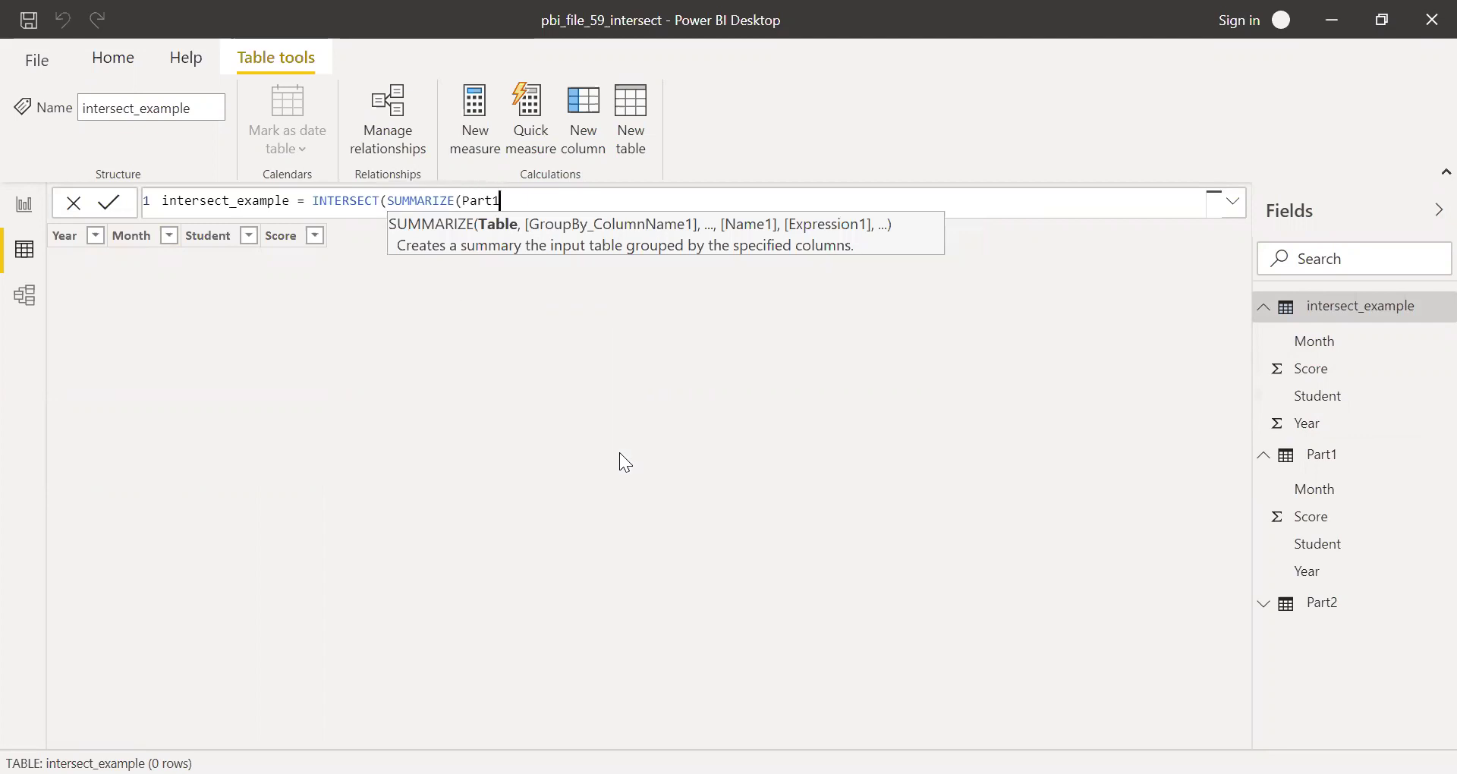
{"action": "type", "text": ","}
{"action": "key", "text": "Down"}
{"action": "key", "text": "Down"}
{"action": "key", "text": "Down"}
{"action": "key", "text": "Tab"}
Add SUMMARIZE(Part2,Part2[Student]) as the second argument and commit the formula.
{"action": "type", "text": ")"}
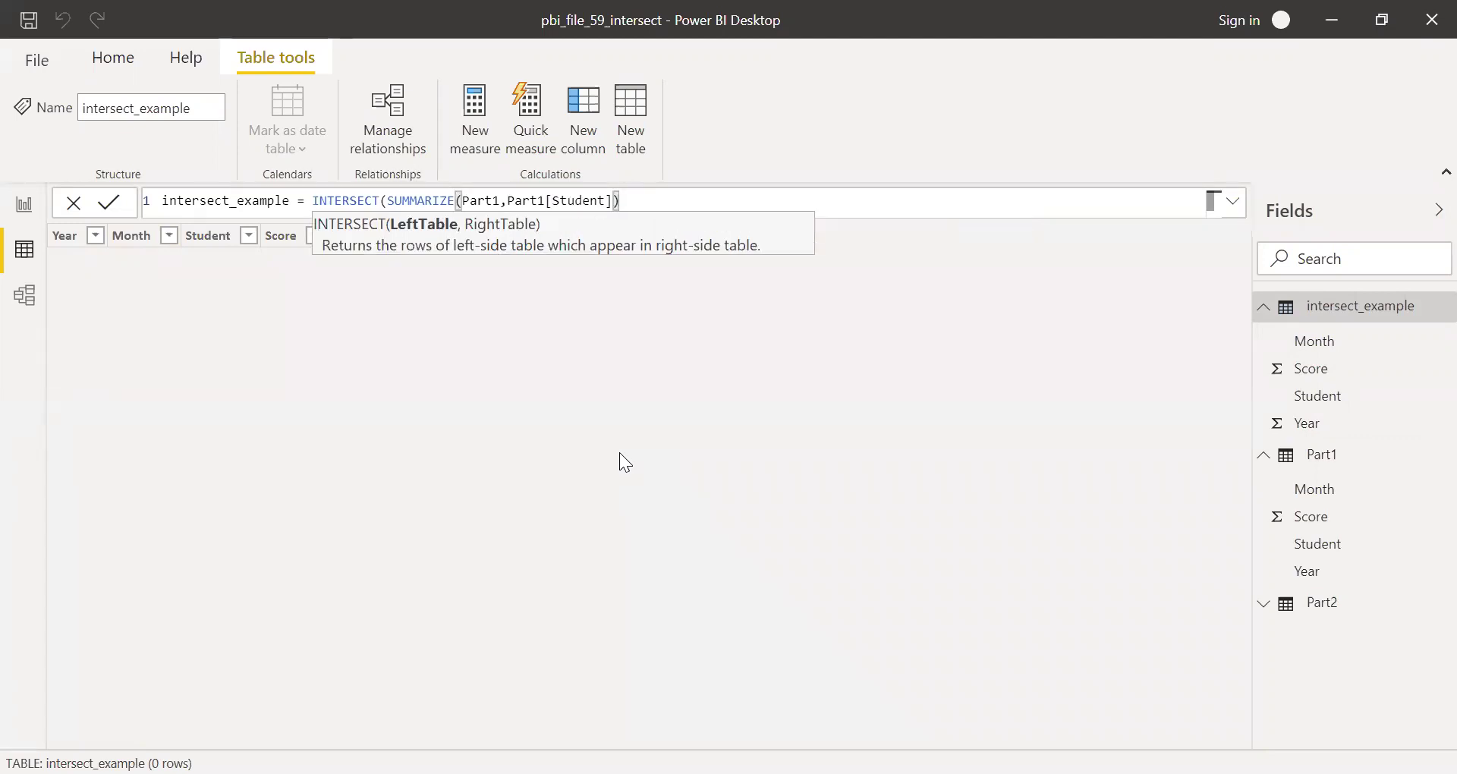
{"action": "type", "text": ","}
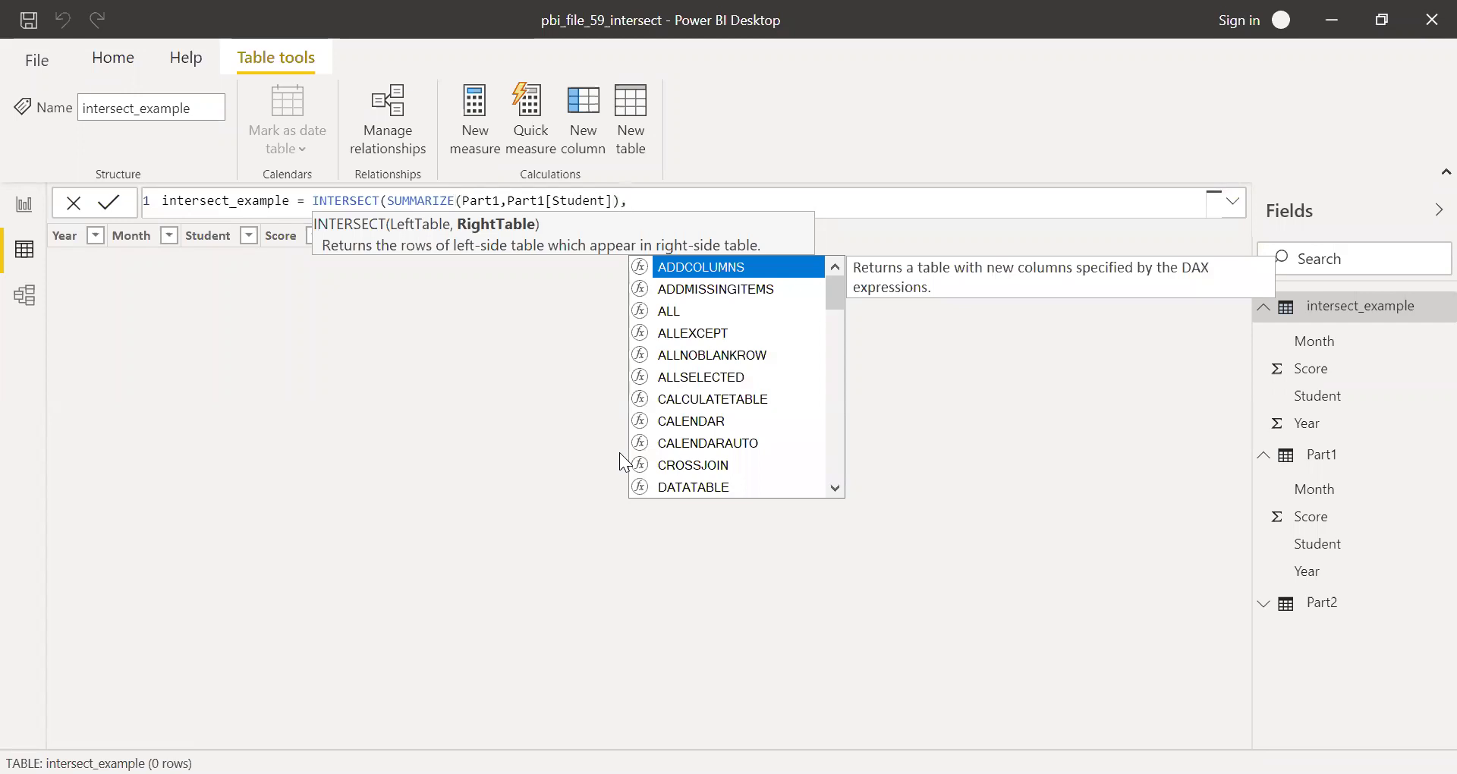
{"action": "type", "text": "summ"}
{"action": "key", "text": "Tab"}
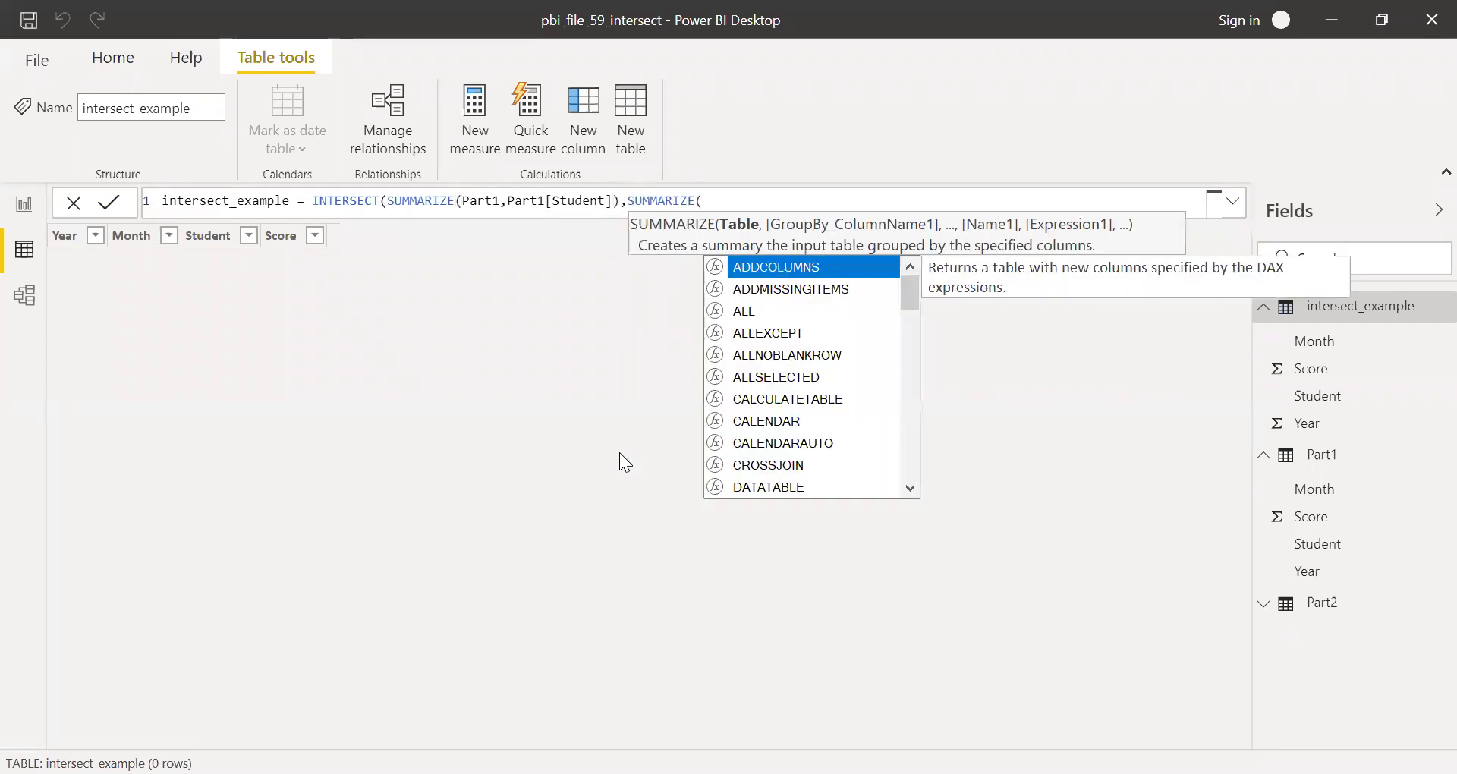
{"action": "type", "text": "part"}
{"action": "key", "text": "Down"}
{"action": "key", "text": "Tab"}
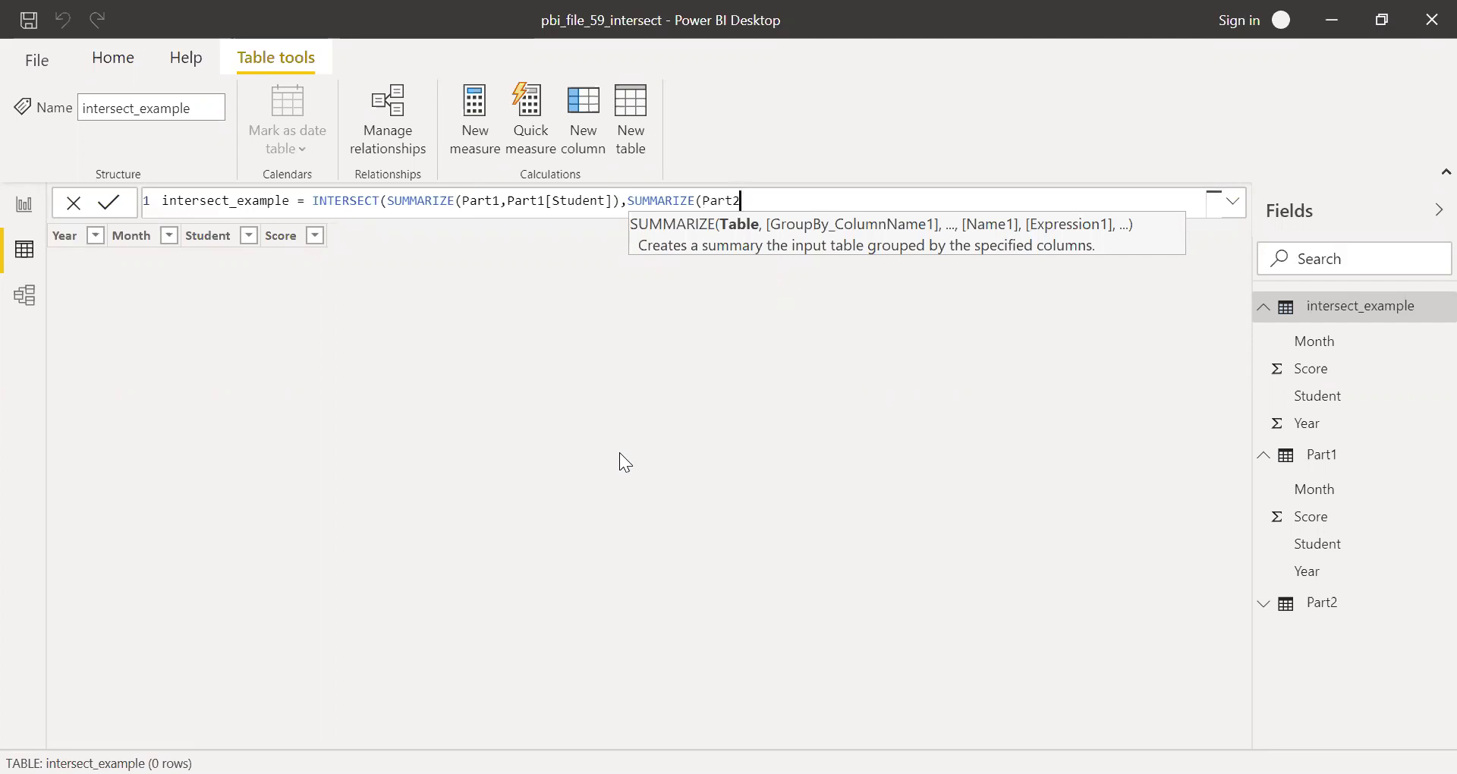
{"action": "type", "text": ",st"}
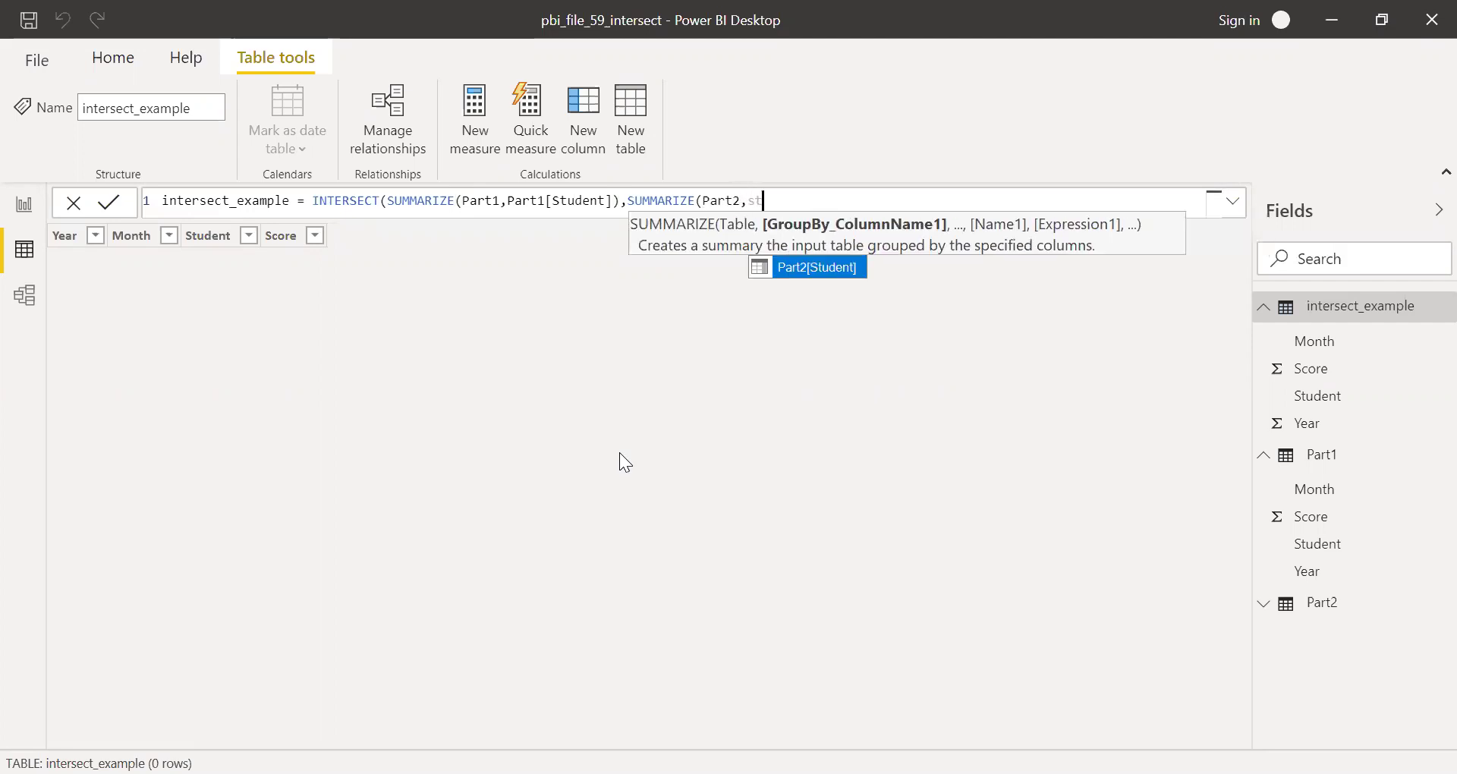
{"action": "key", "text": "Tab"}
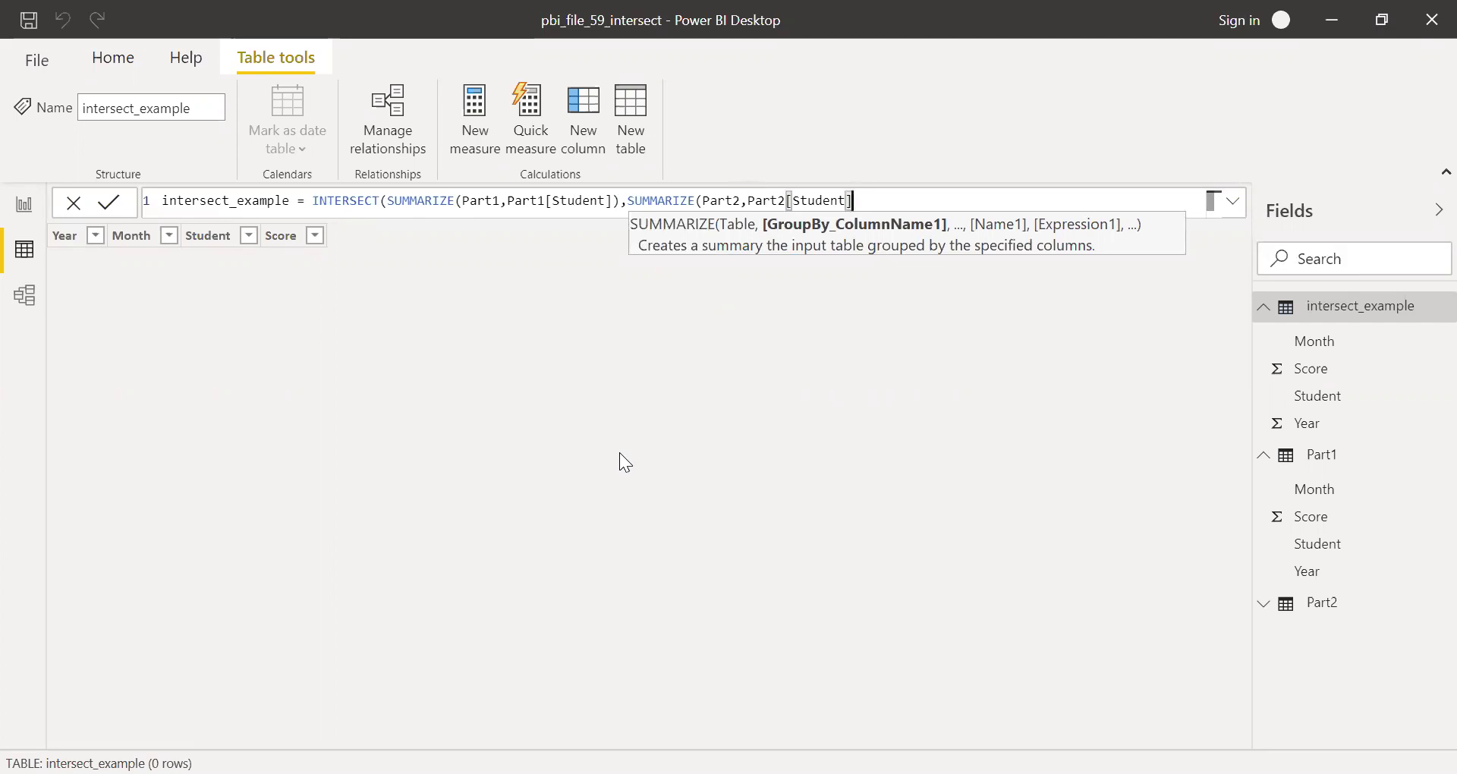
{"action": "type", "text": "))"}
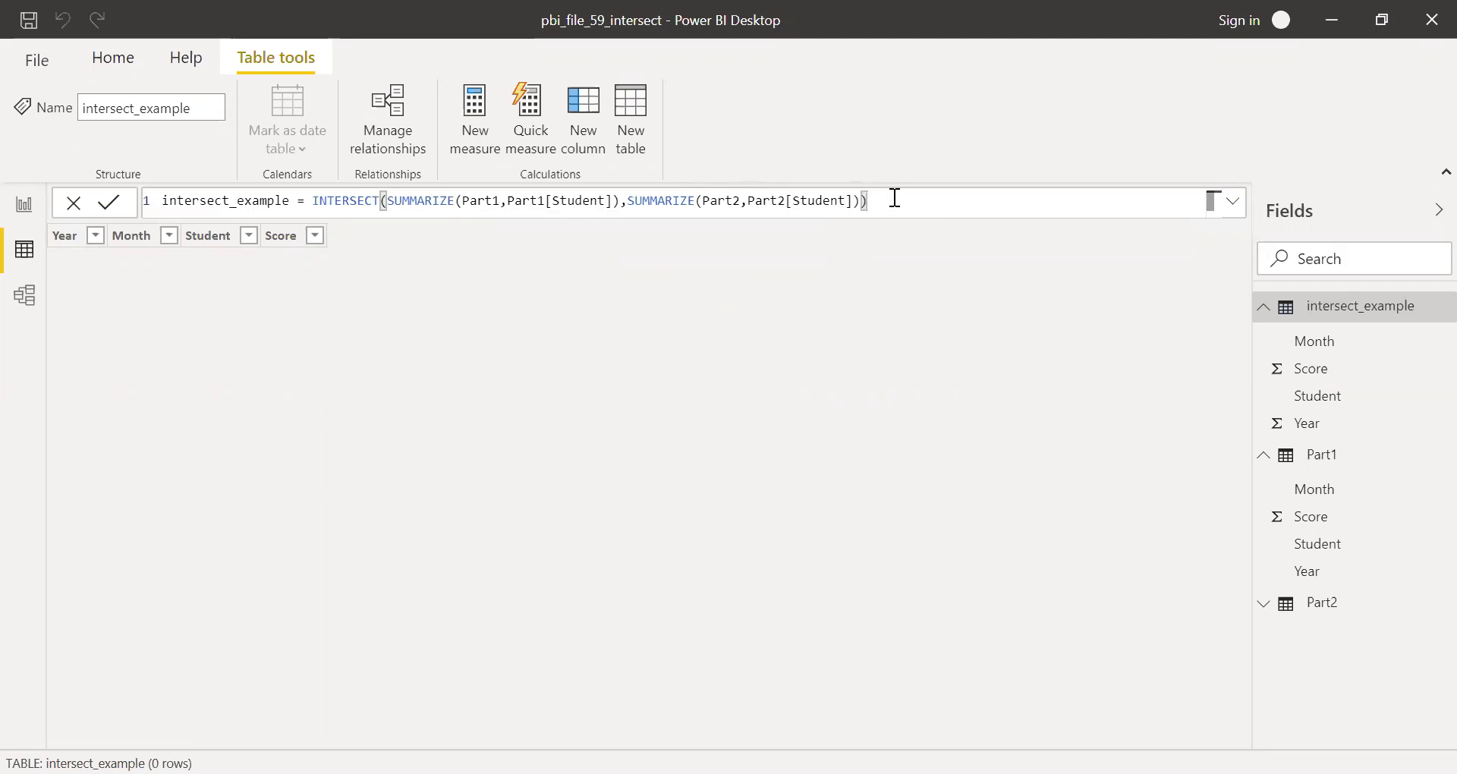
{"action": "key", "text": "Return"}
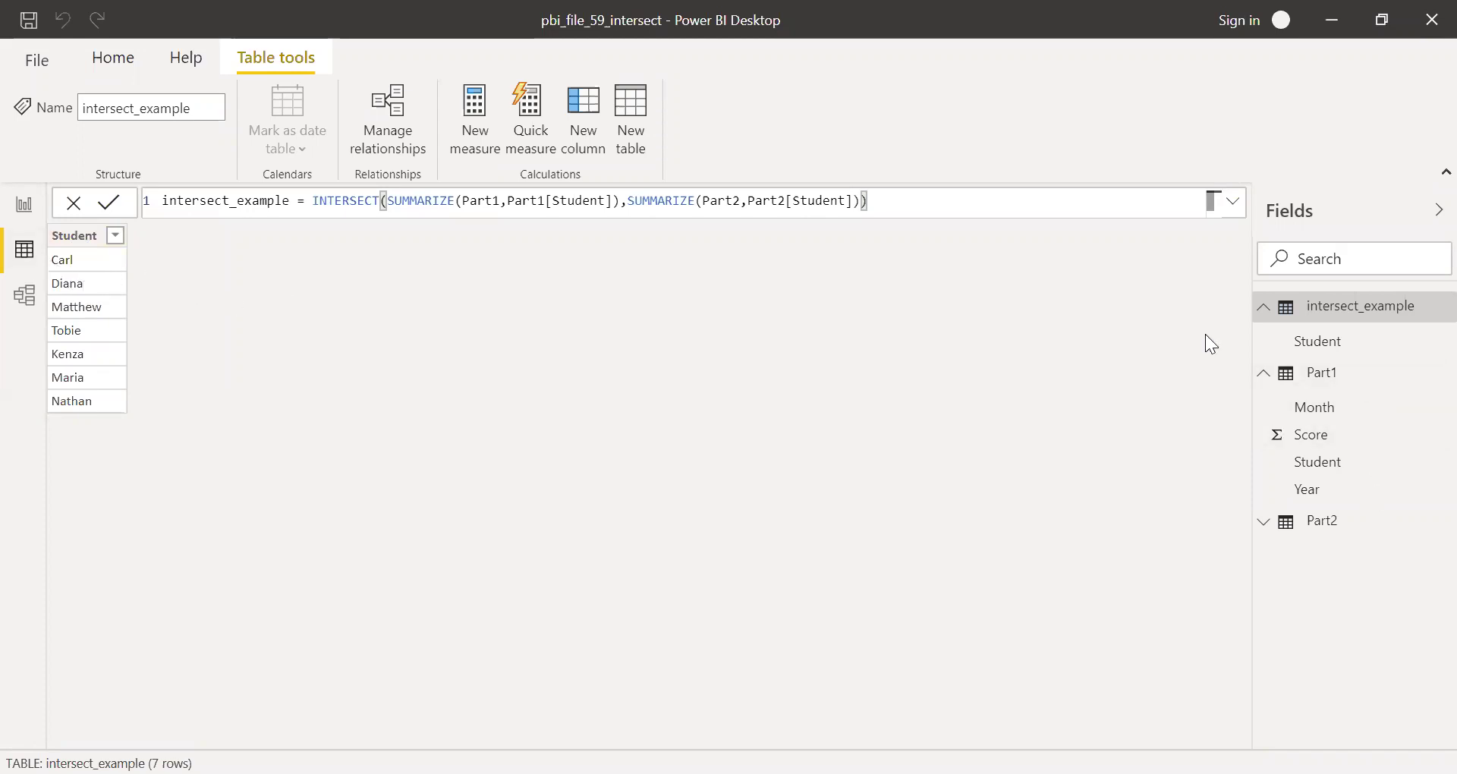
Review the Part1, Part2 and intersect_example data, then return to the model diagram.
{"action": "left_click", "coordinate": [1334, 375]}
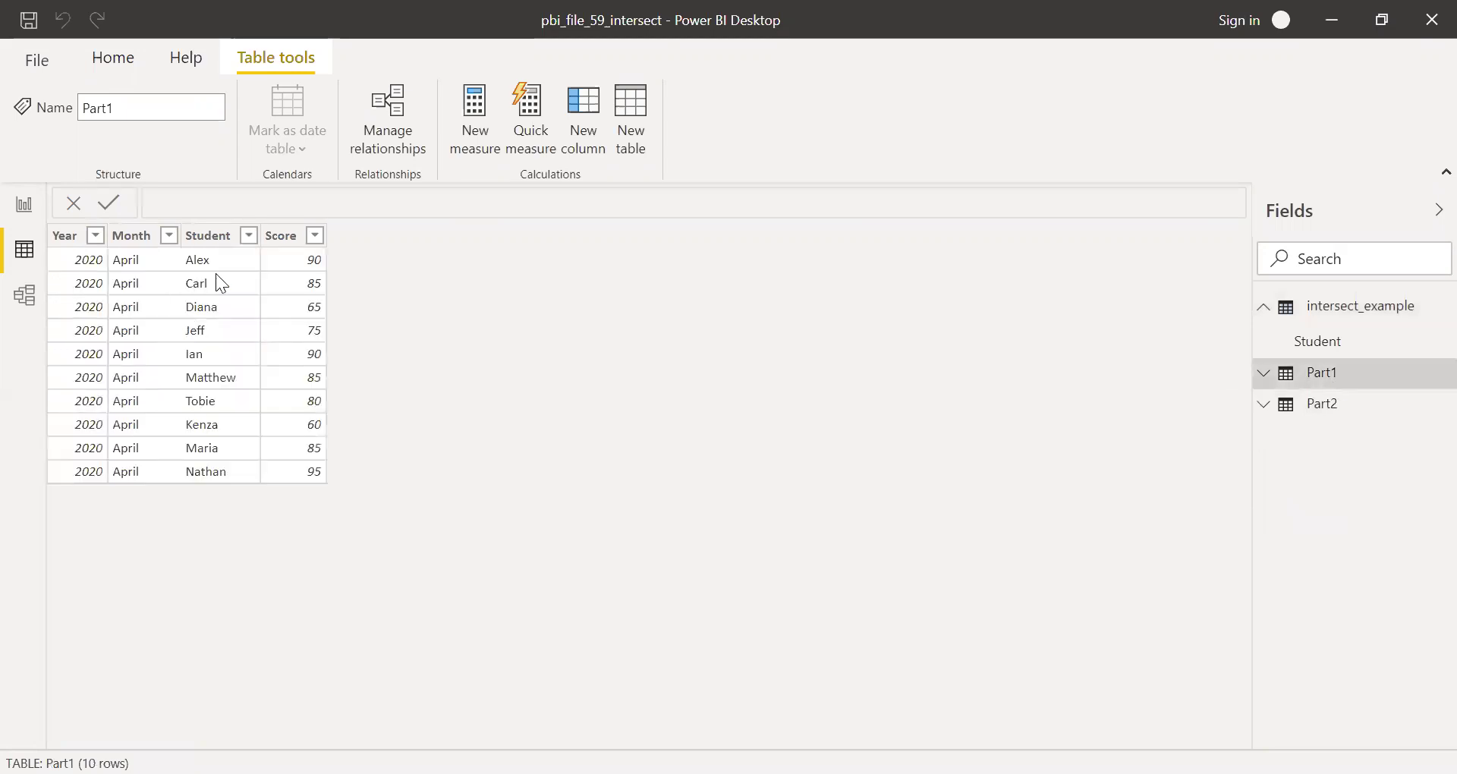
{"action": "left_click", "coordinate": [1330, 410]}
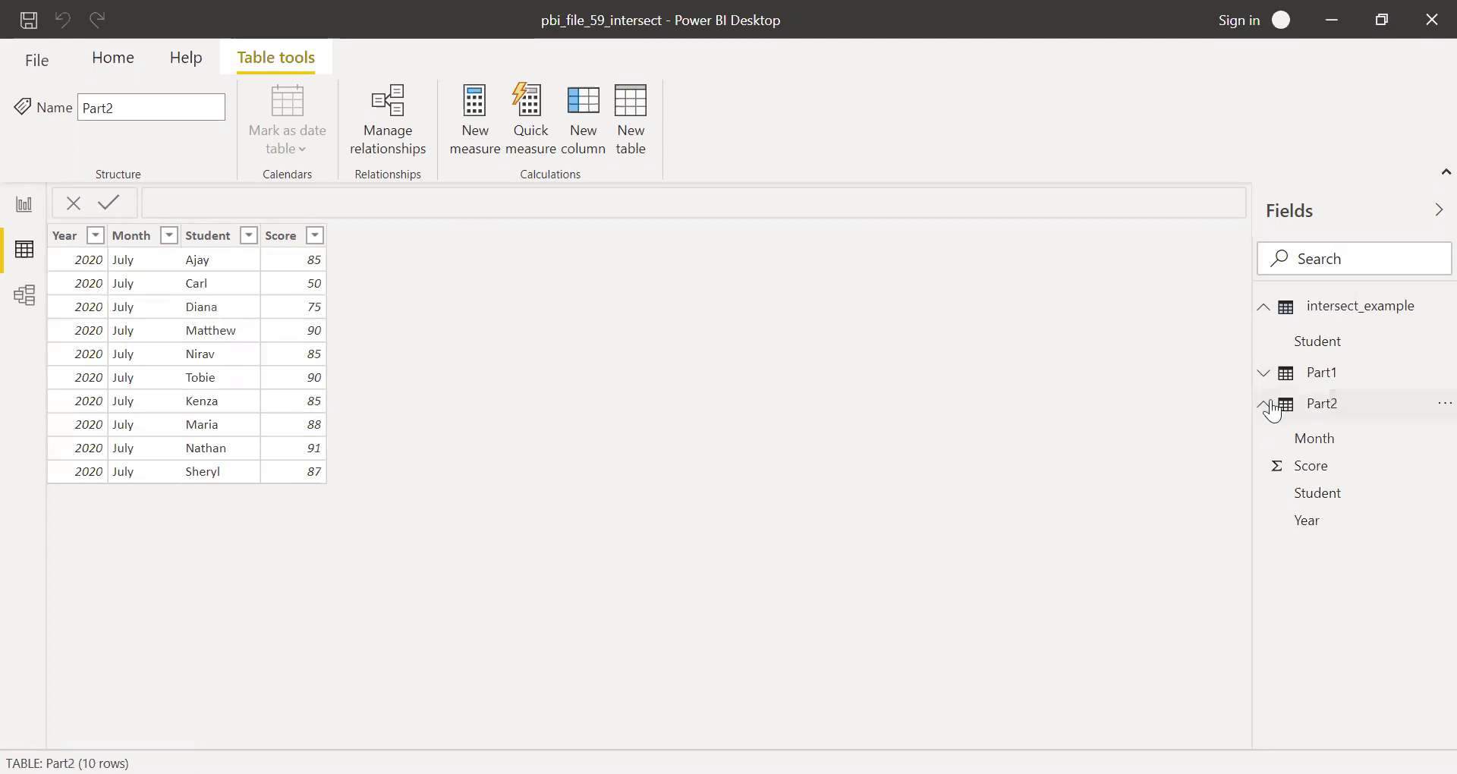
{"action": "left_click", "coordinate": [1323, 403]}
{"action": "left_click", "coordinate": [1345, 314]}
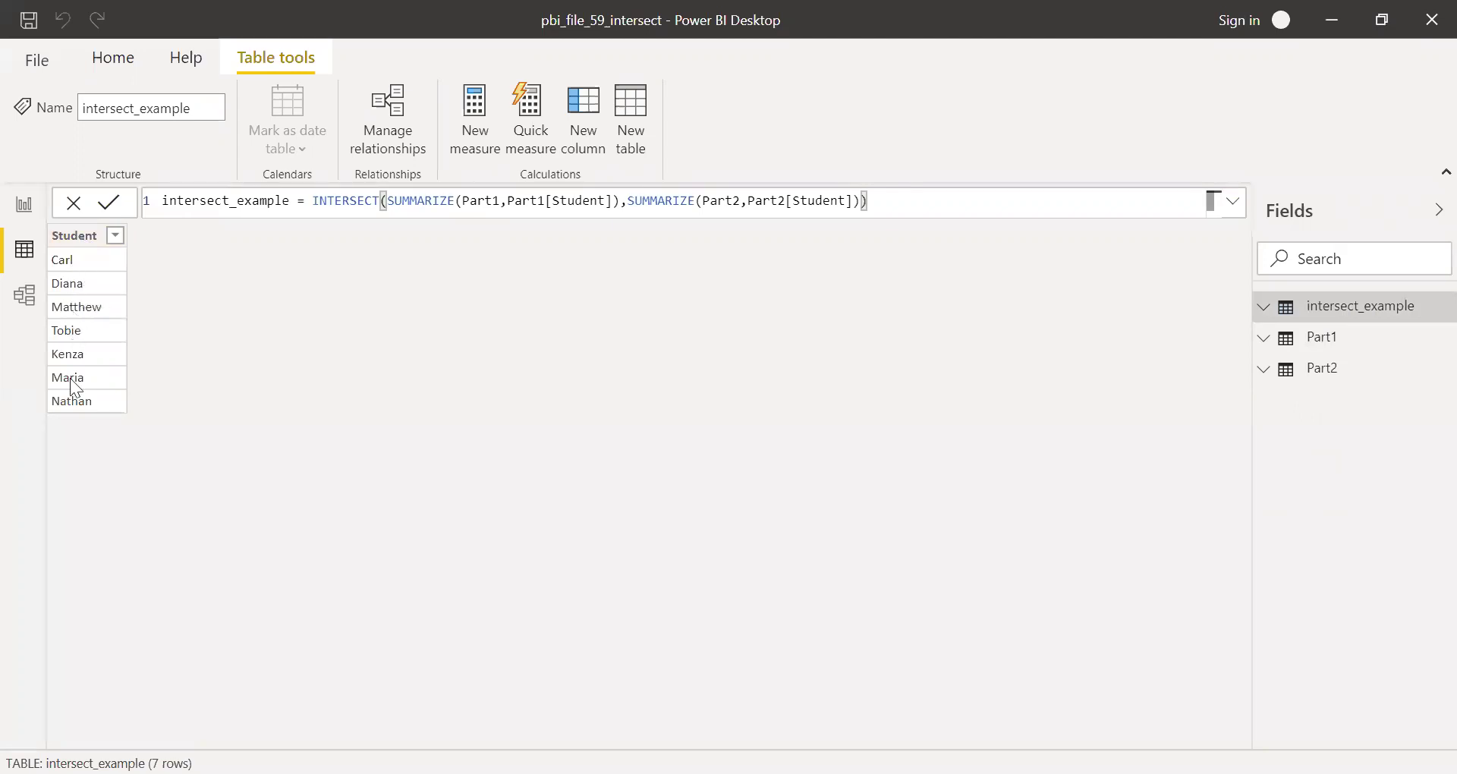
{"action": "left_click", "coordinate": [1329, 338]}
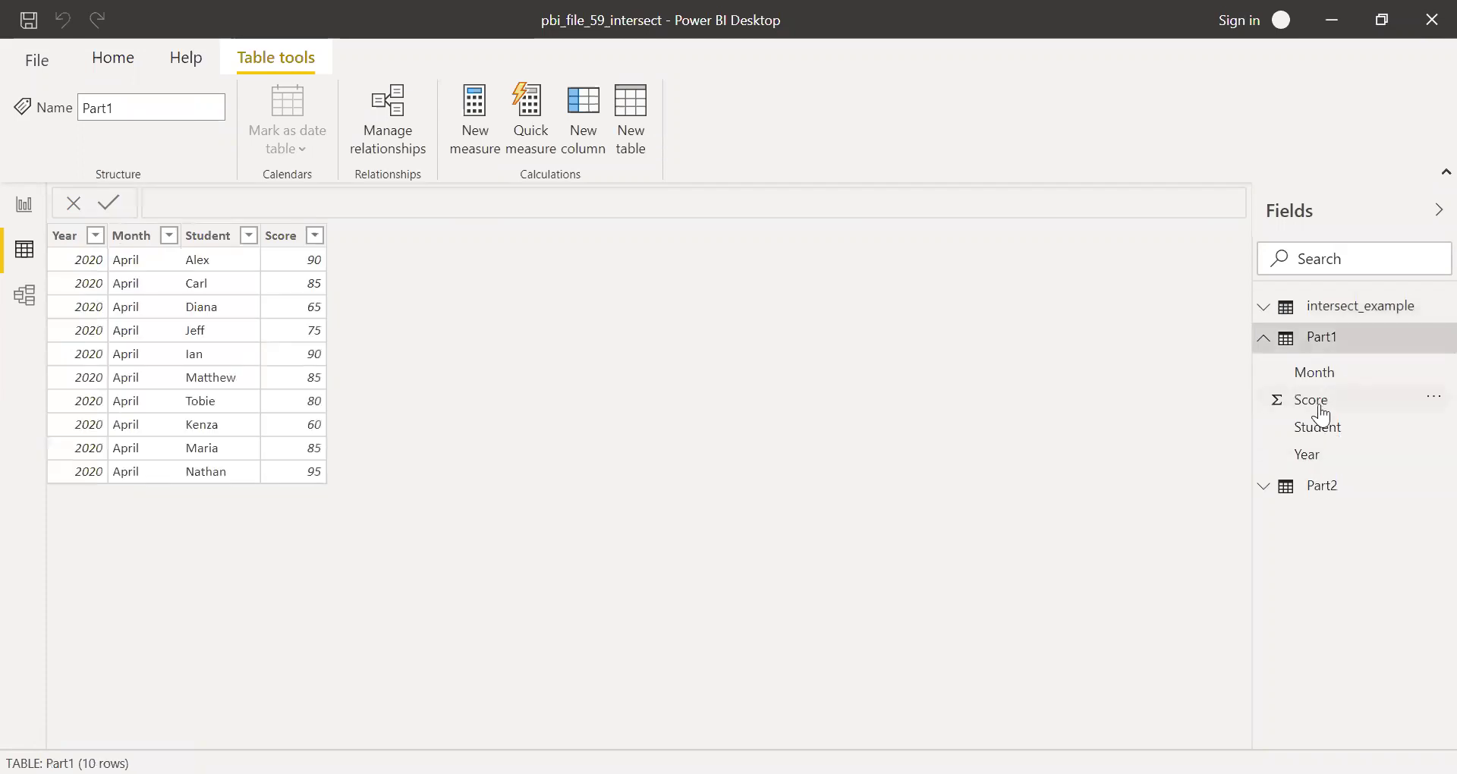
{"action": "left_click", "coordinate": [1263, 495]}
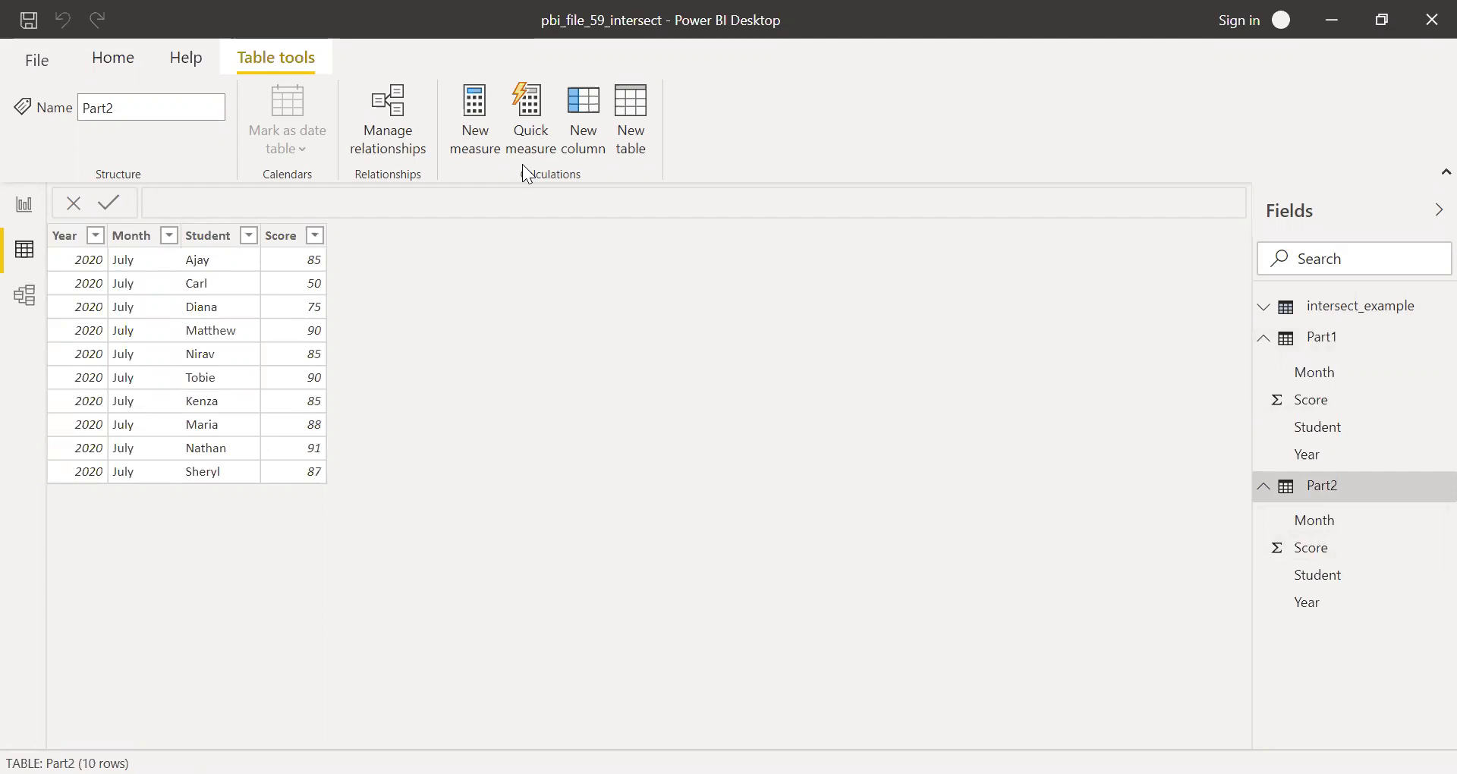
{"action": "left_click", "coordinate": [24, 295]}
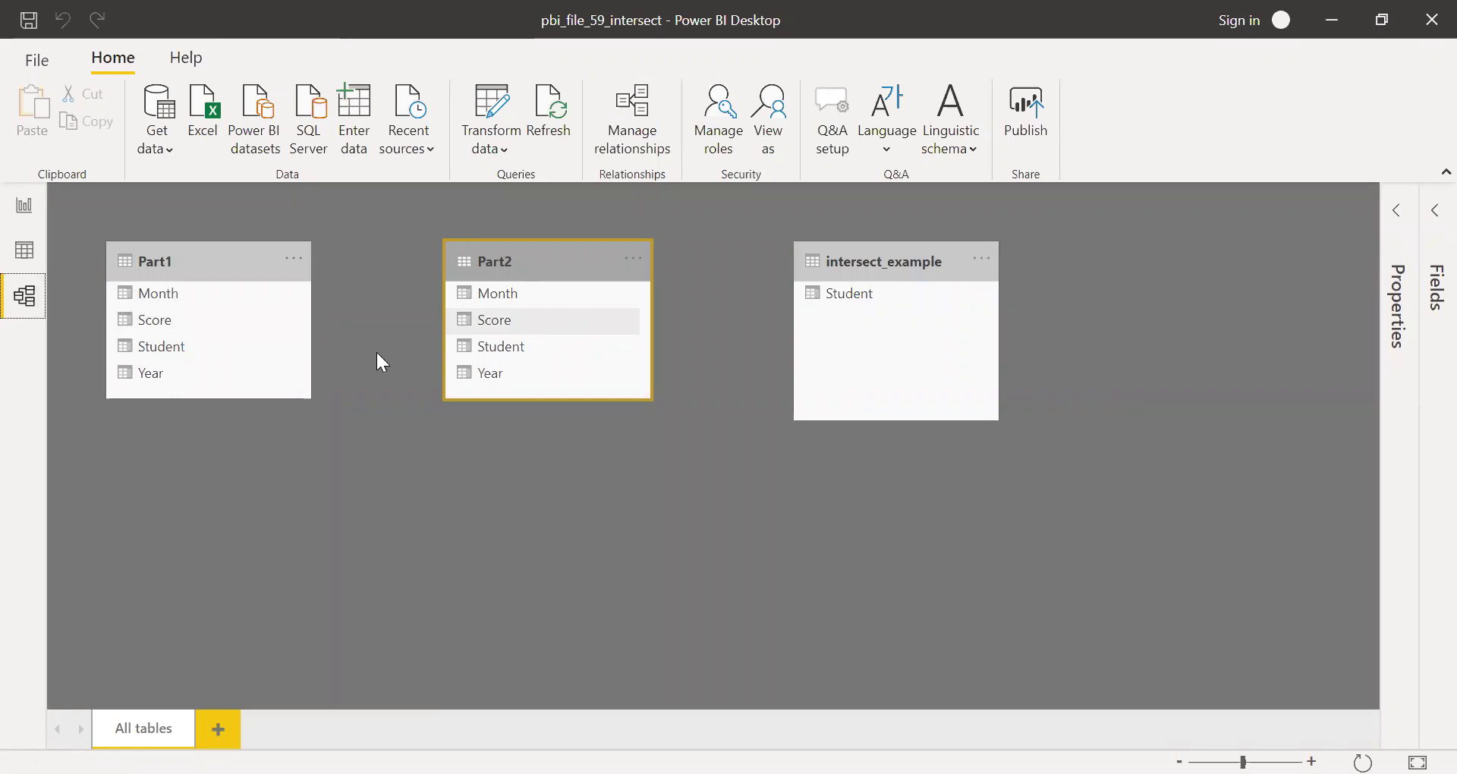
Go to the report page and select the Student table visual.
{"action": "left_click", "coordinate": [24, 212]}
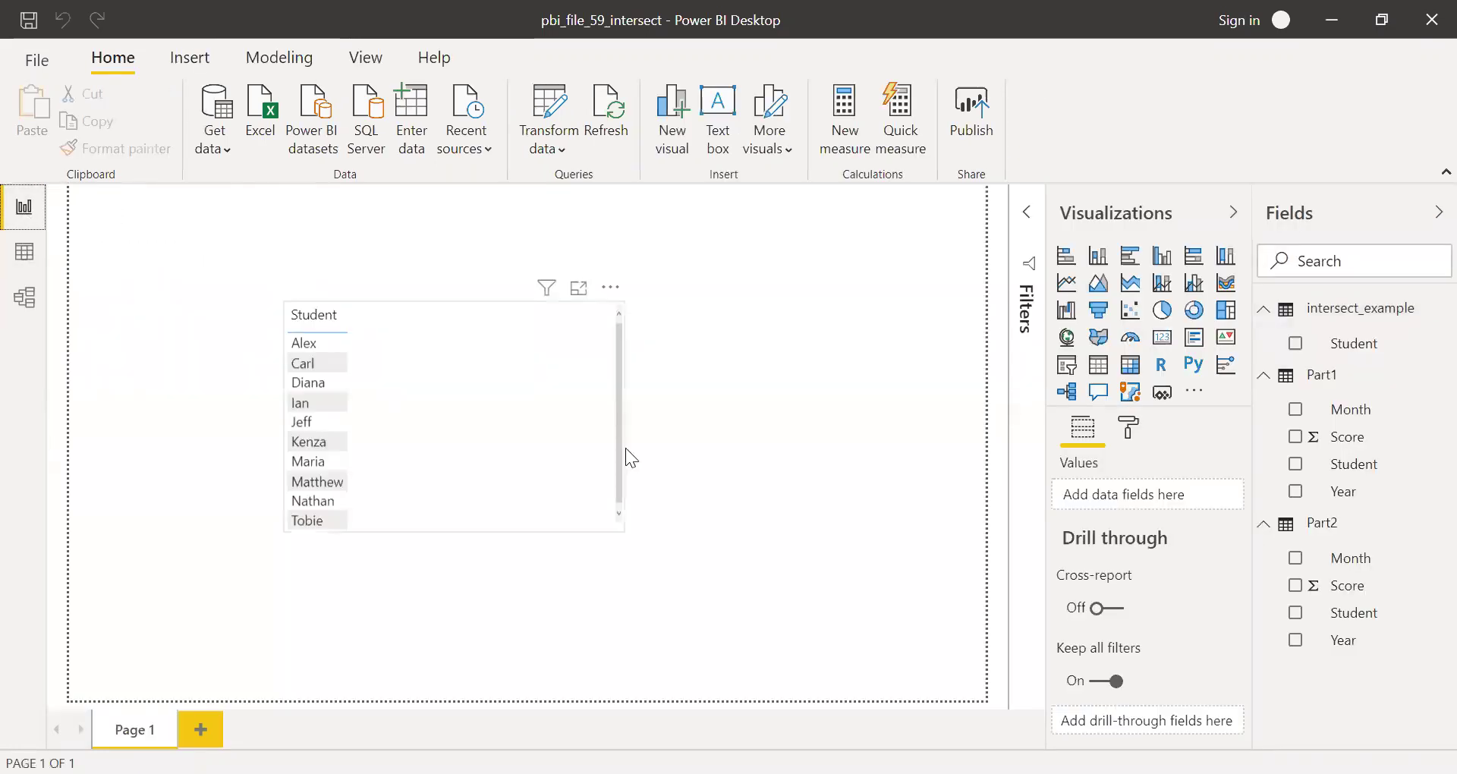
{"action": "left_click", "coordinate": [513, 308]}
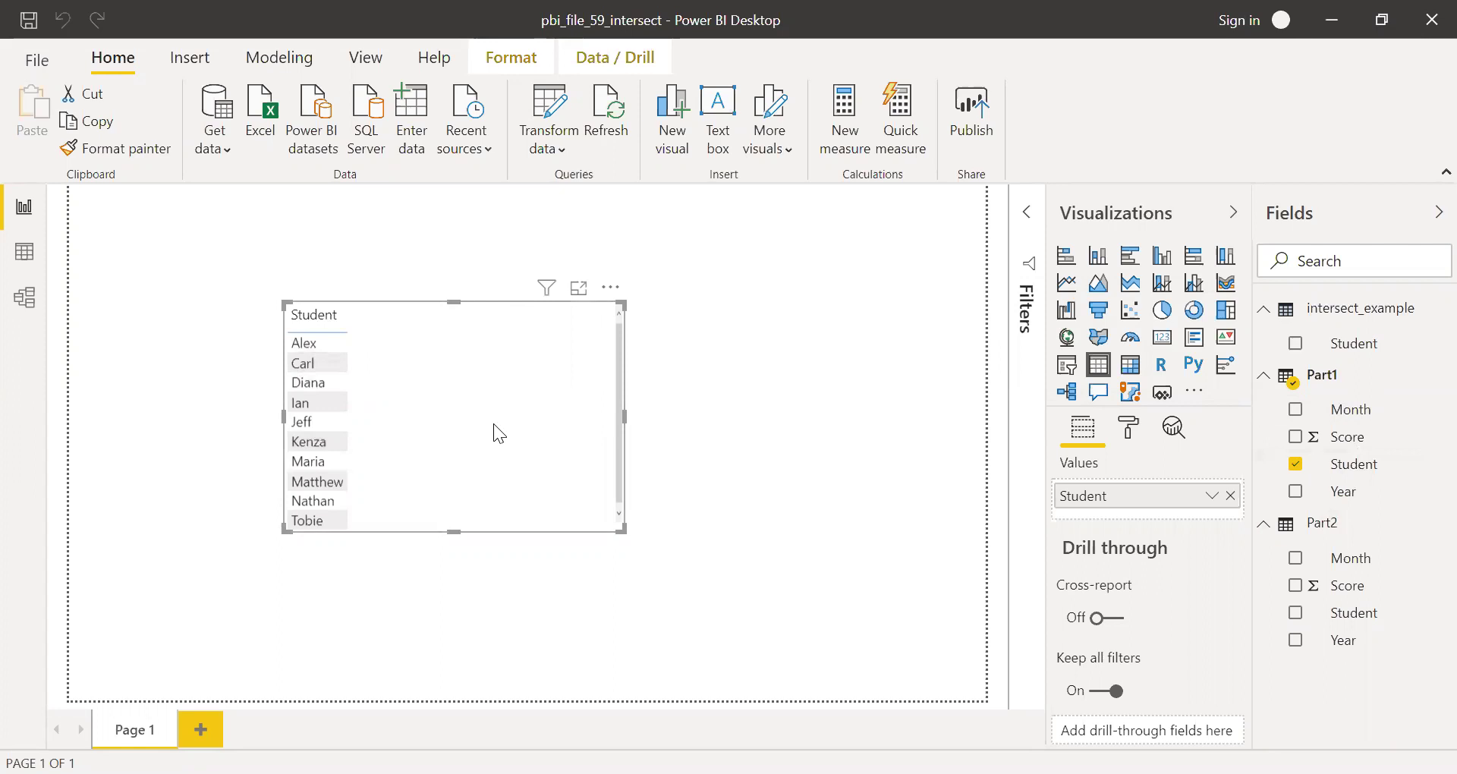
Start a Part1 measure reading Part1_score = CALCULATE(SUM(Part1[Score]),INTERSECT(.
{"action": "right_click", "coordinate": [1328, 377]}
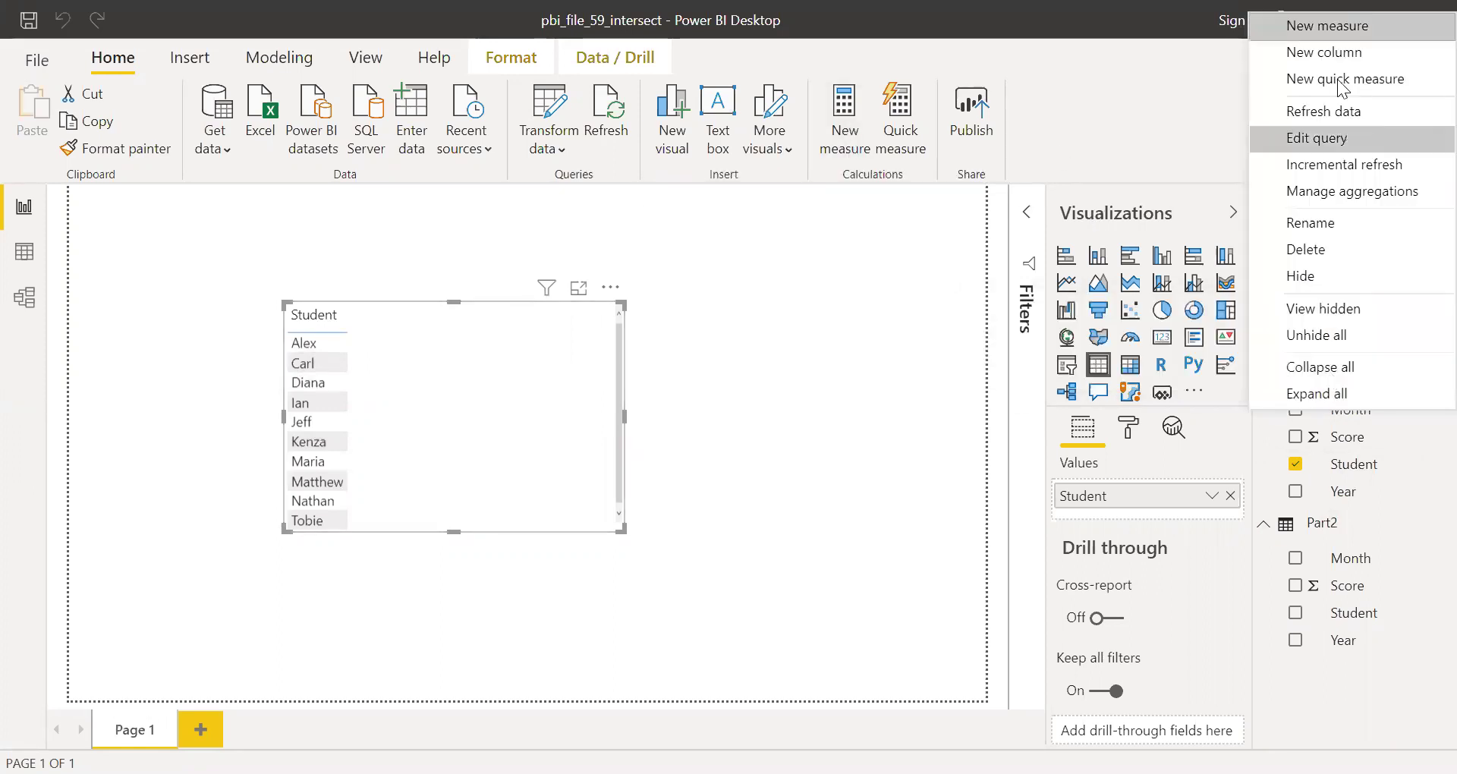
{"action": "left_click", "coordinate": [1328, 29]}
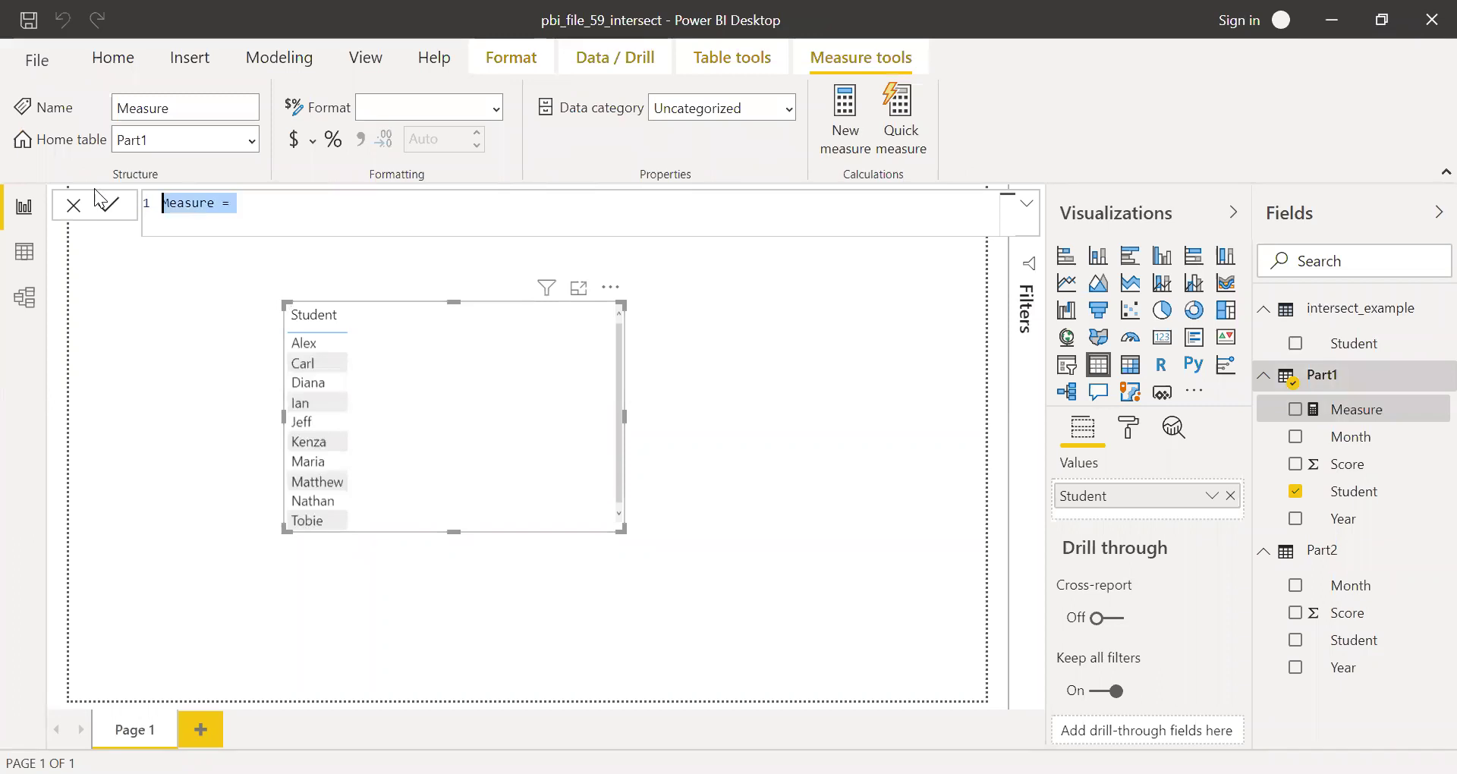
{"action": "type", "text": "Part"}
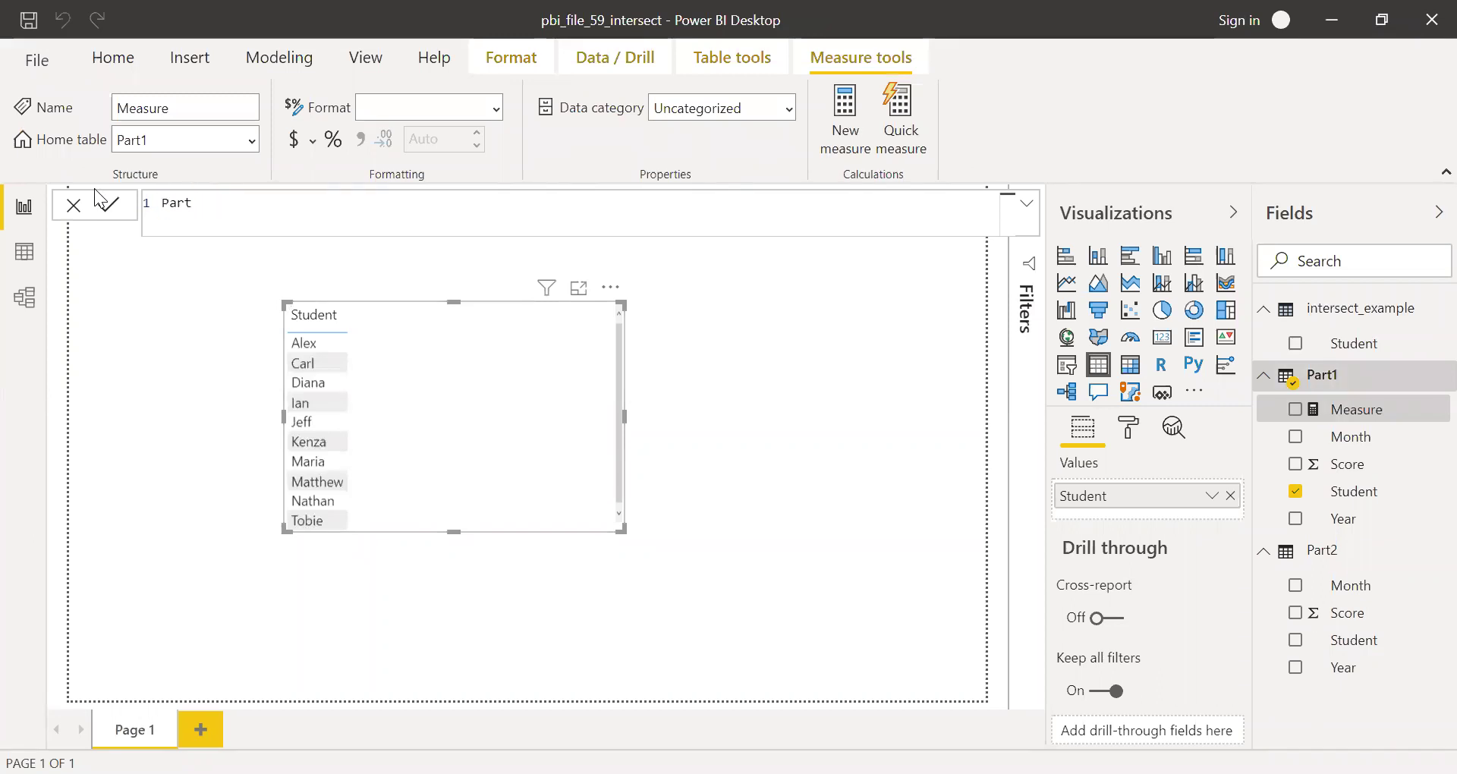
{"action": "type", "text": "1_score = "}
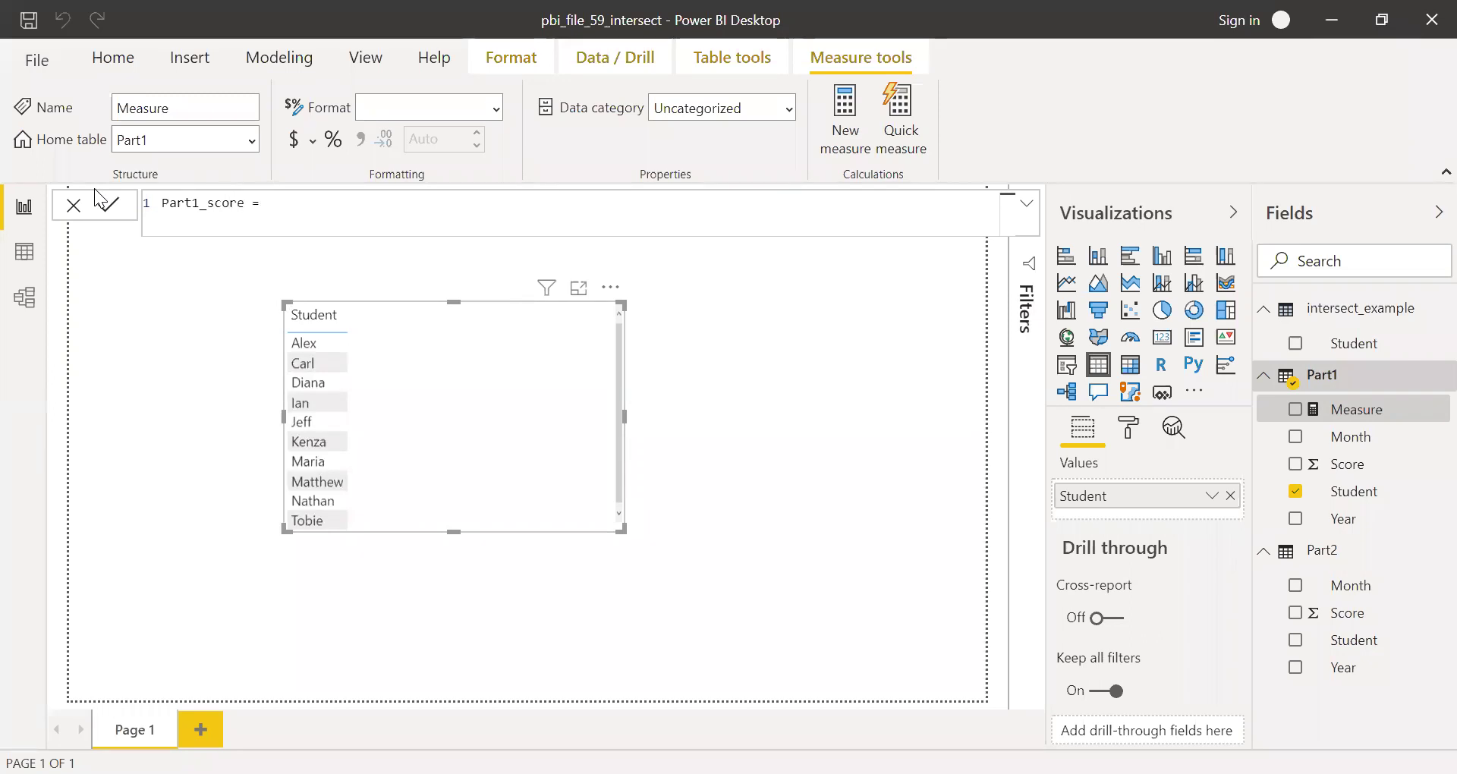
{"action": "type", "text": "cal"}
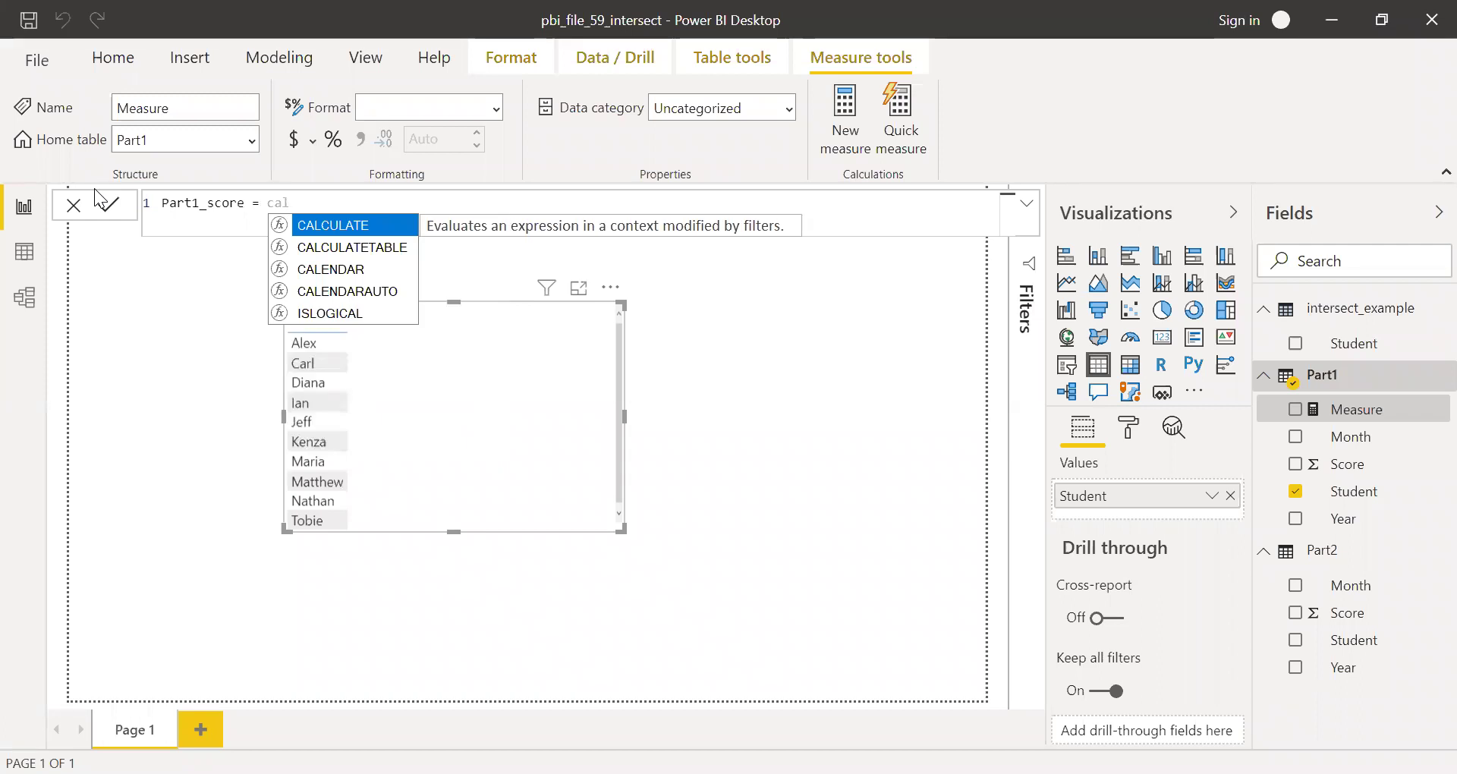
{"action": "key", "text": "Tab"}
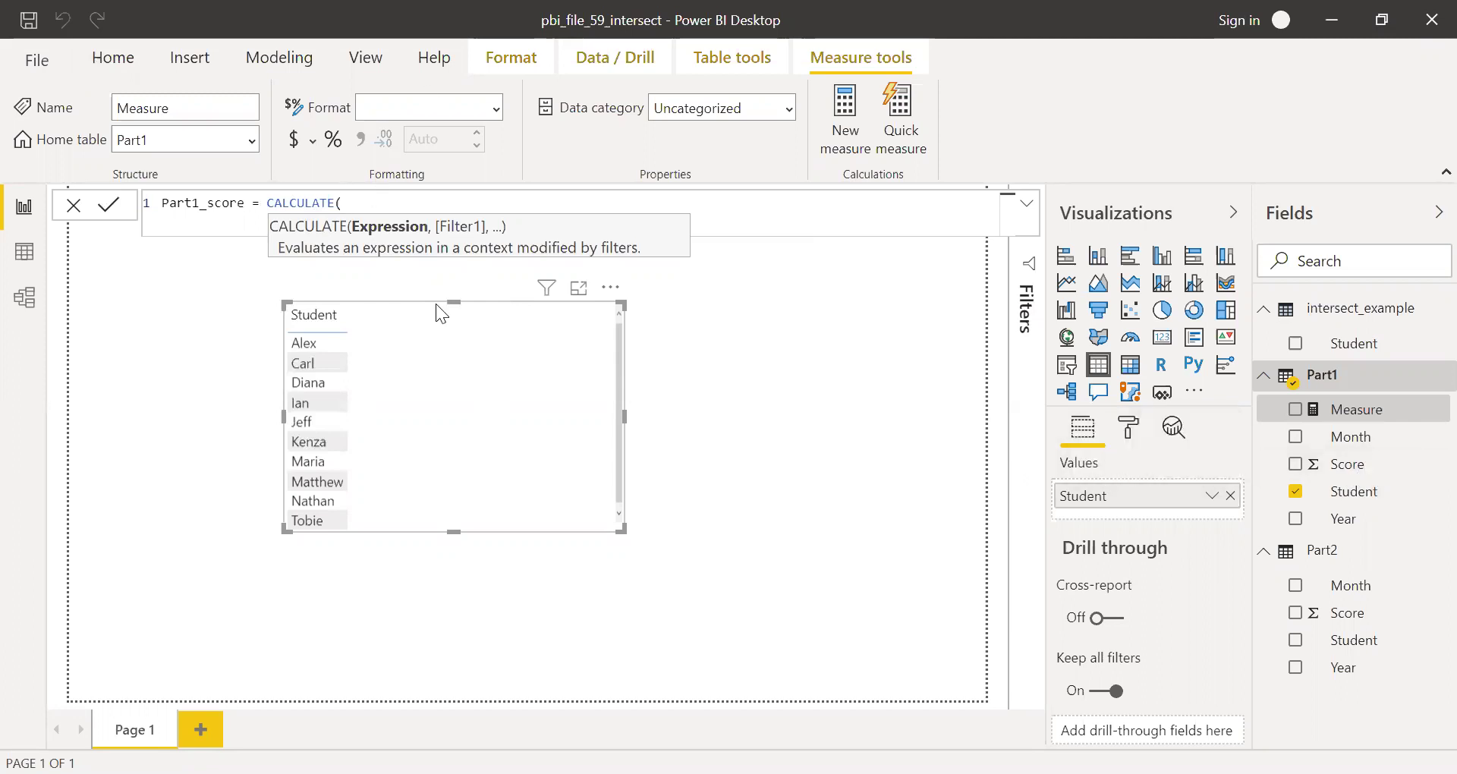
{"action": "type", "text": "SUM(sco"}
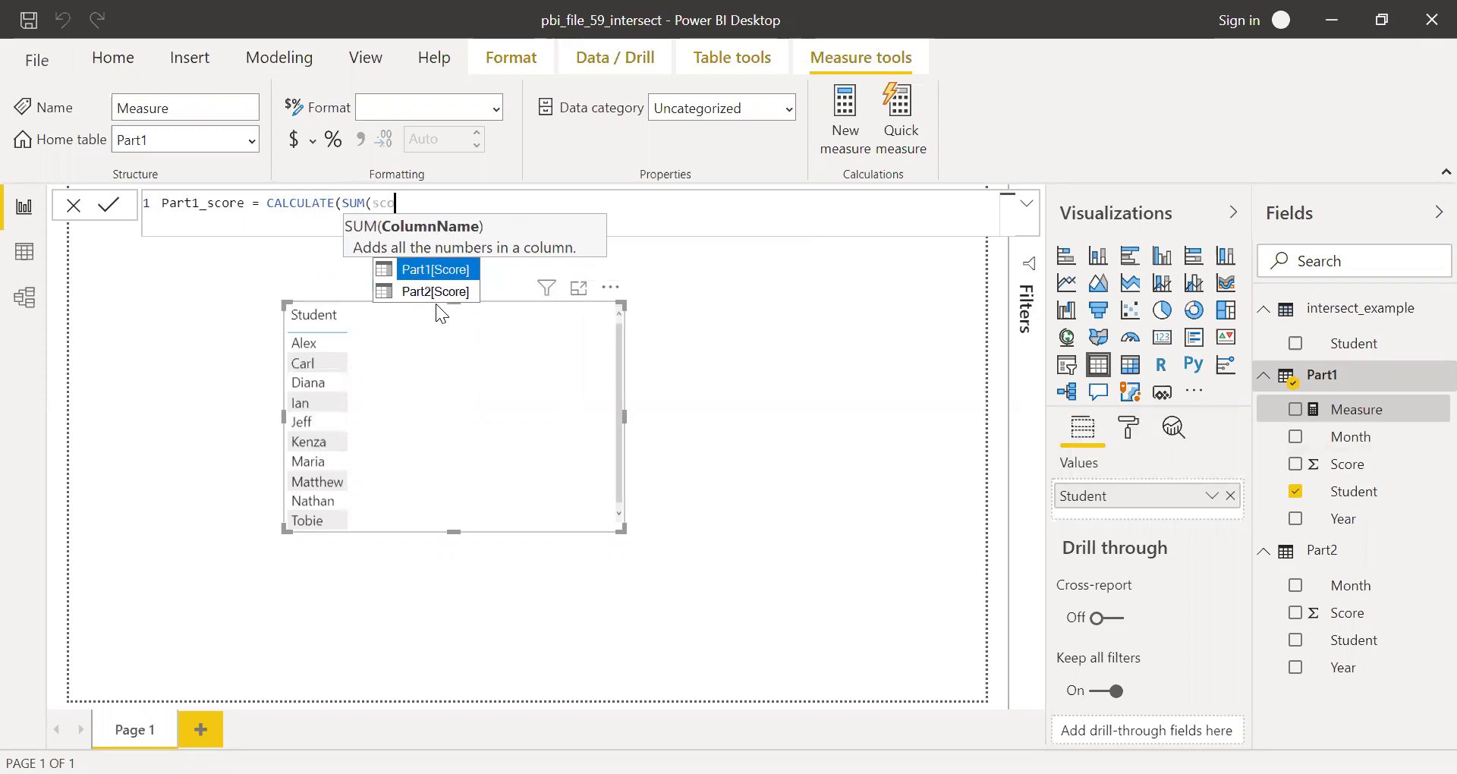
{"action": "key", "text": "Tab"}
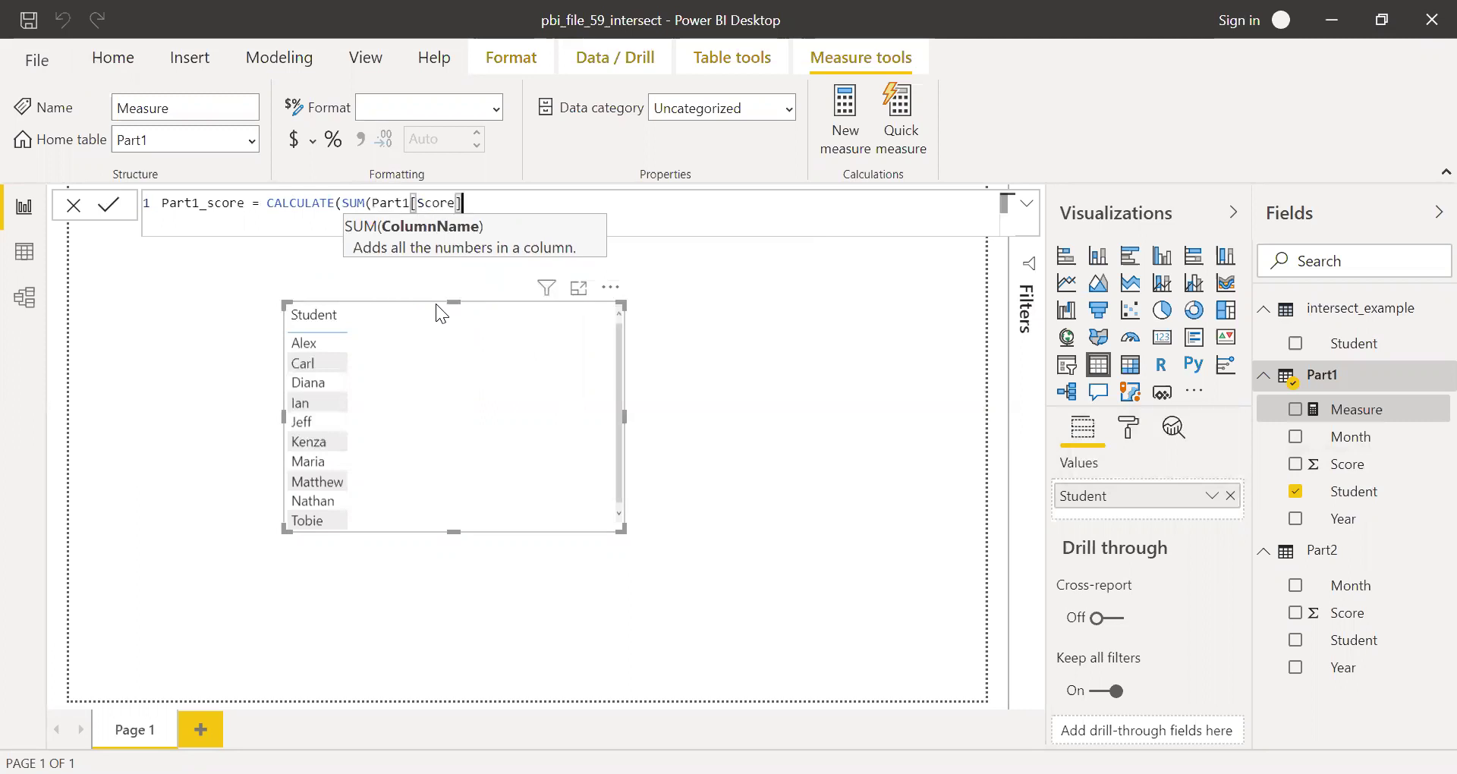
{"action": "type", "text": ")"}
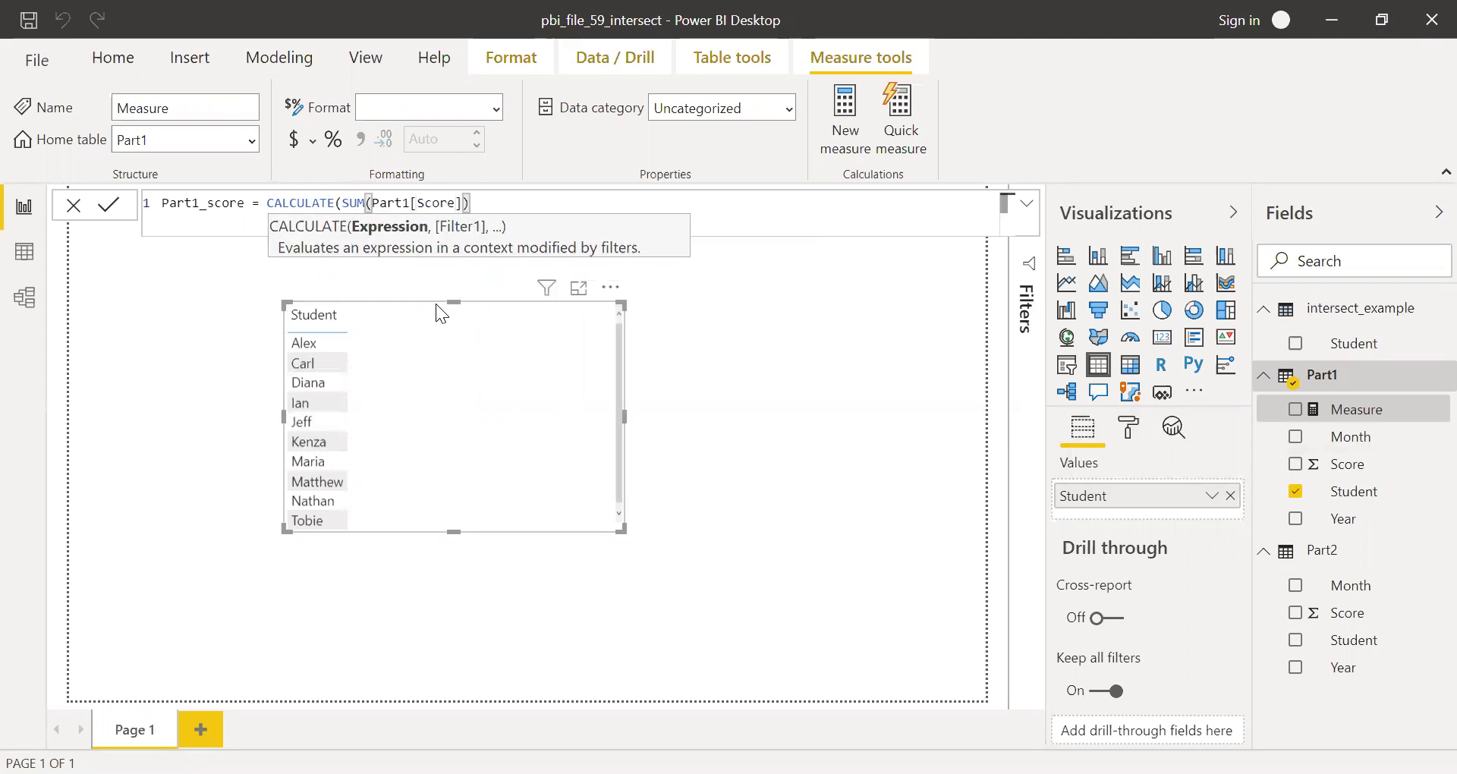
{"action": "type", "text": ","}
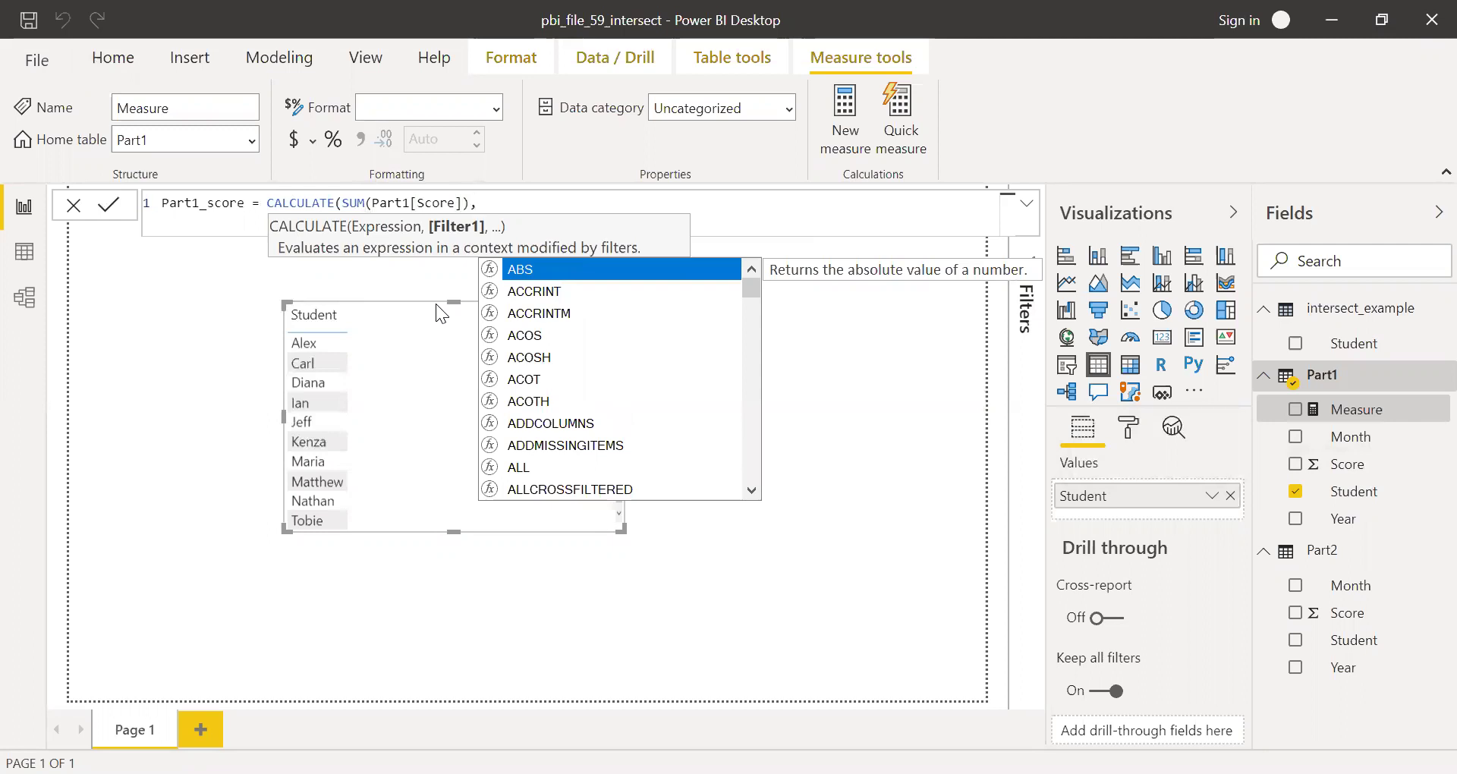
{"action": "type", "text": "int"}
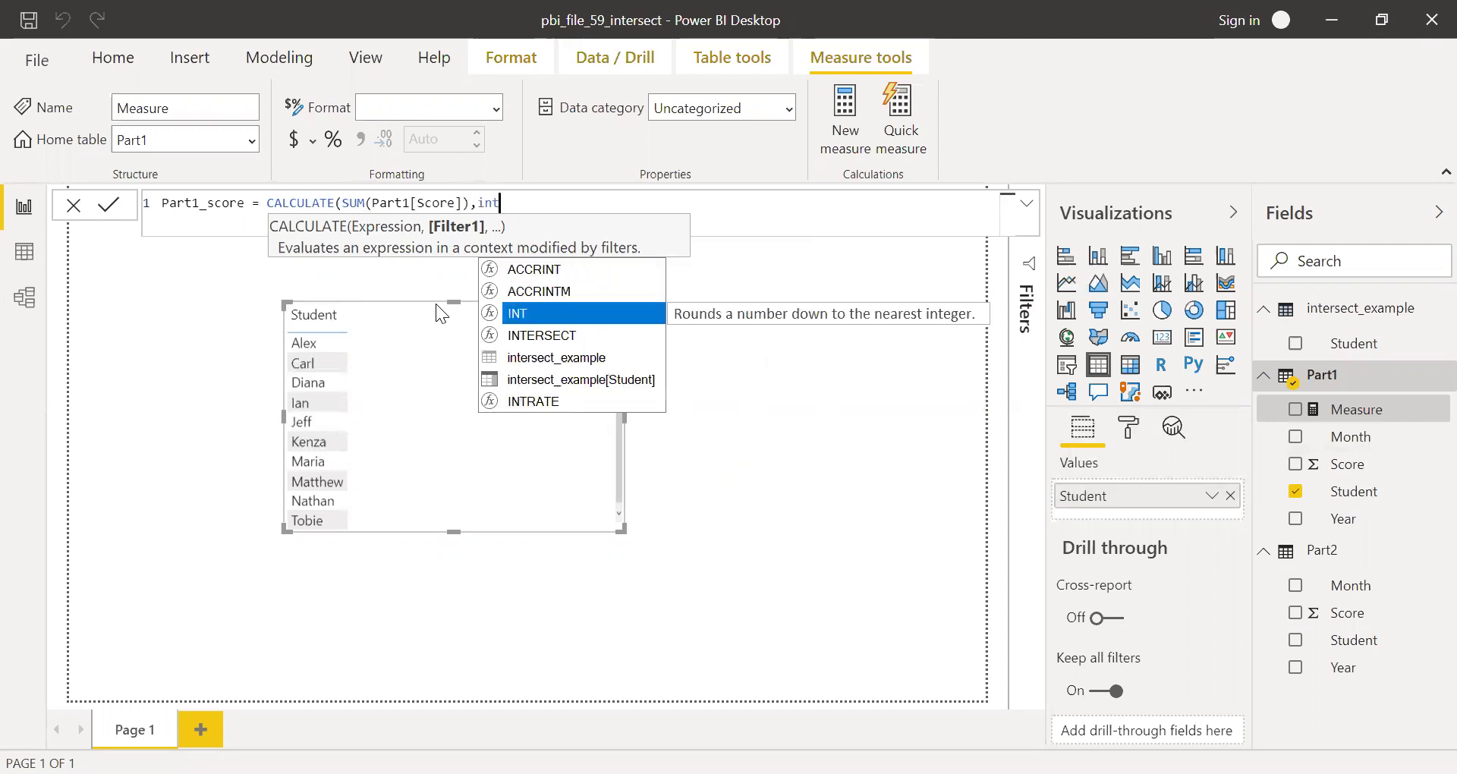
{"action": "key", "text": "Down"}
Add SUMMARIZE(Part1,Part1[Student]) as INTERSECT's first argument.
{"action": "key", "text": "Tab"}
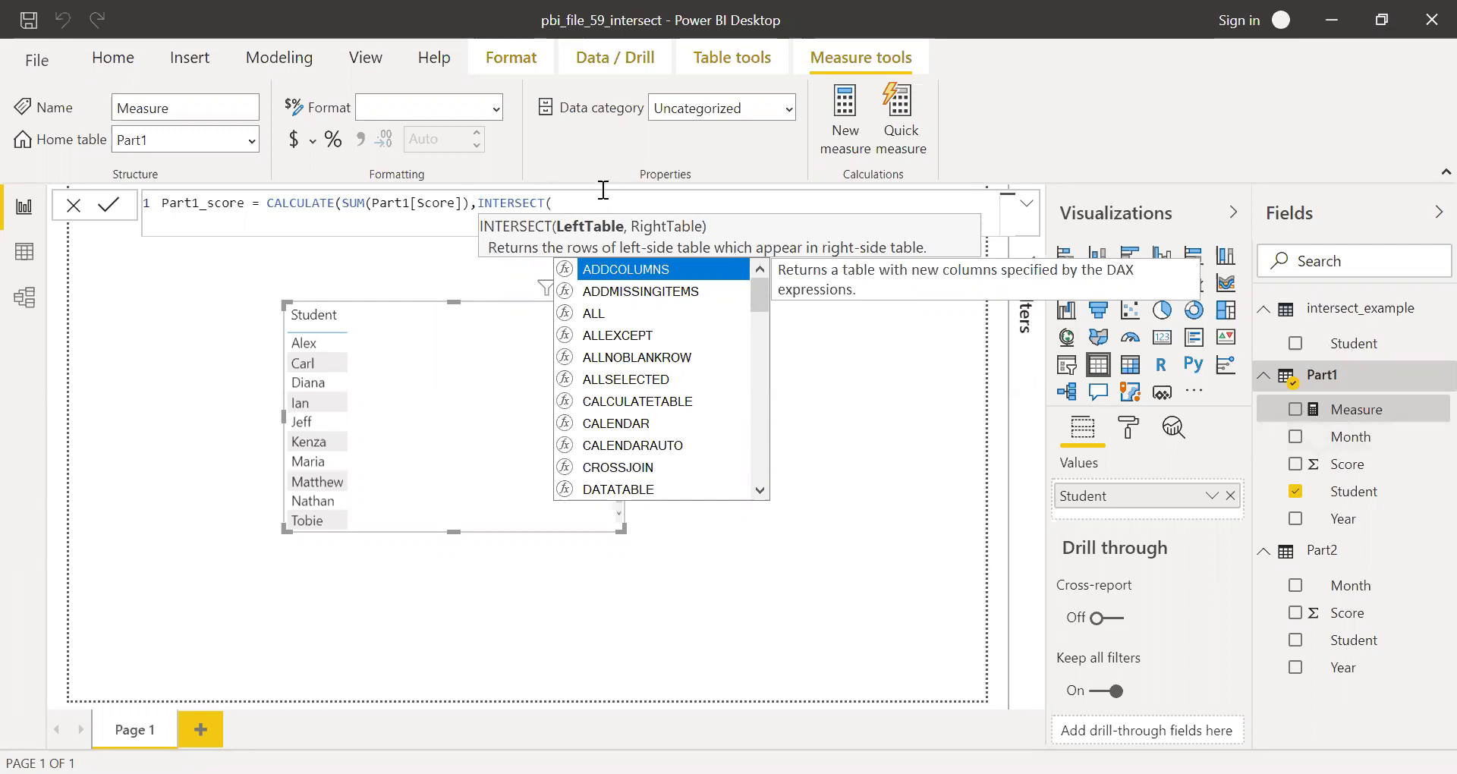
{"action": "type", "text": "sum"}
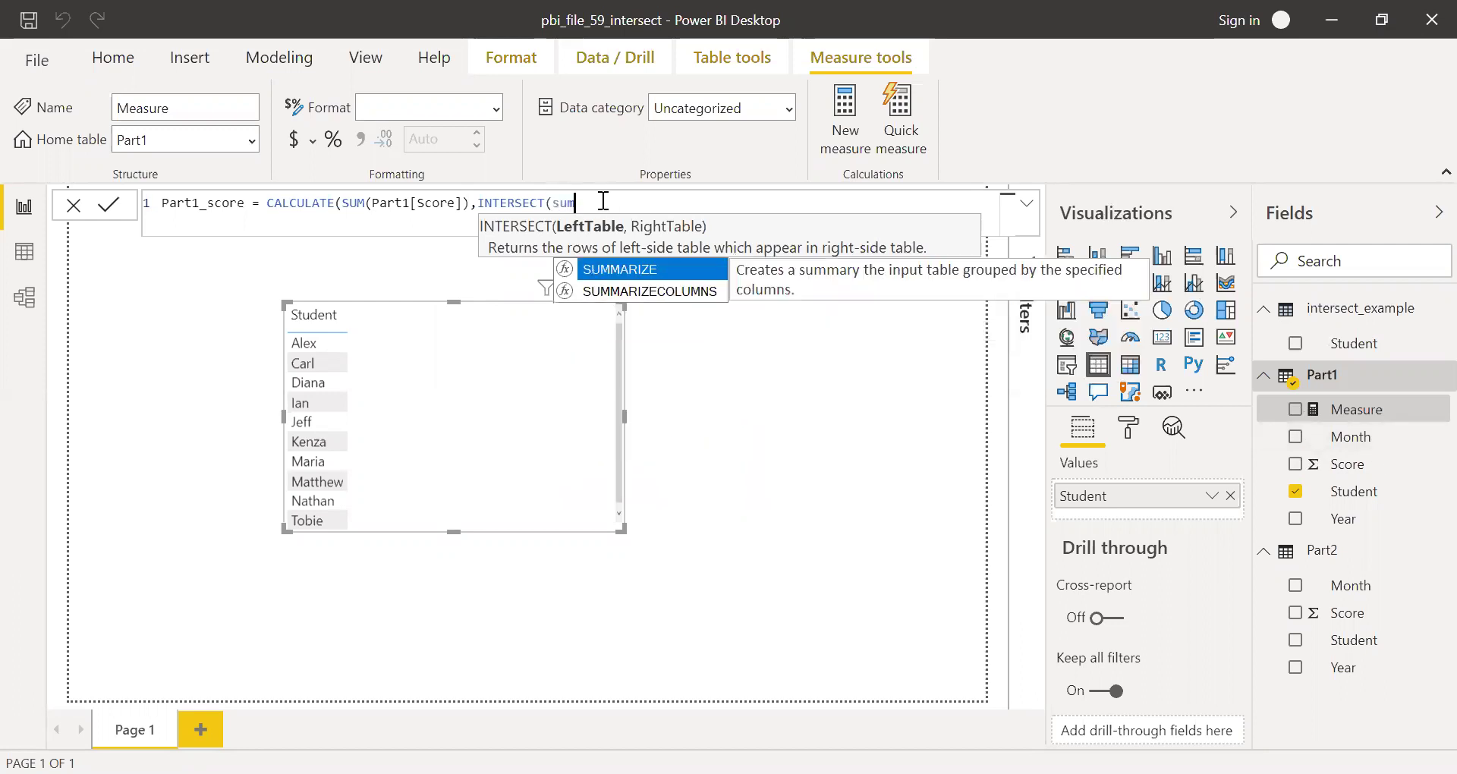
{"action": "key", "text": "Tab"}
{"action": "type", "text": "Part1"}
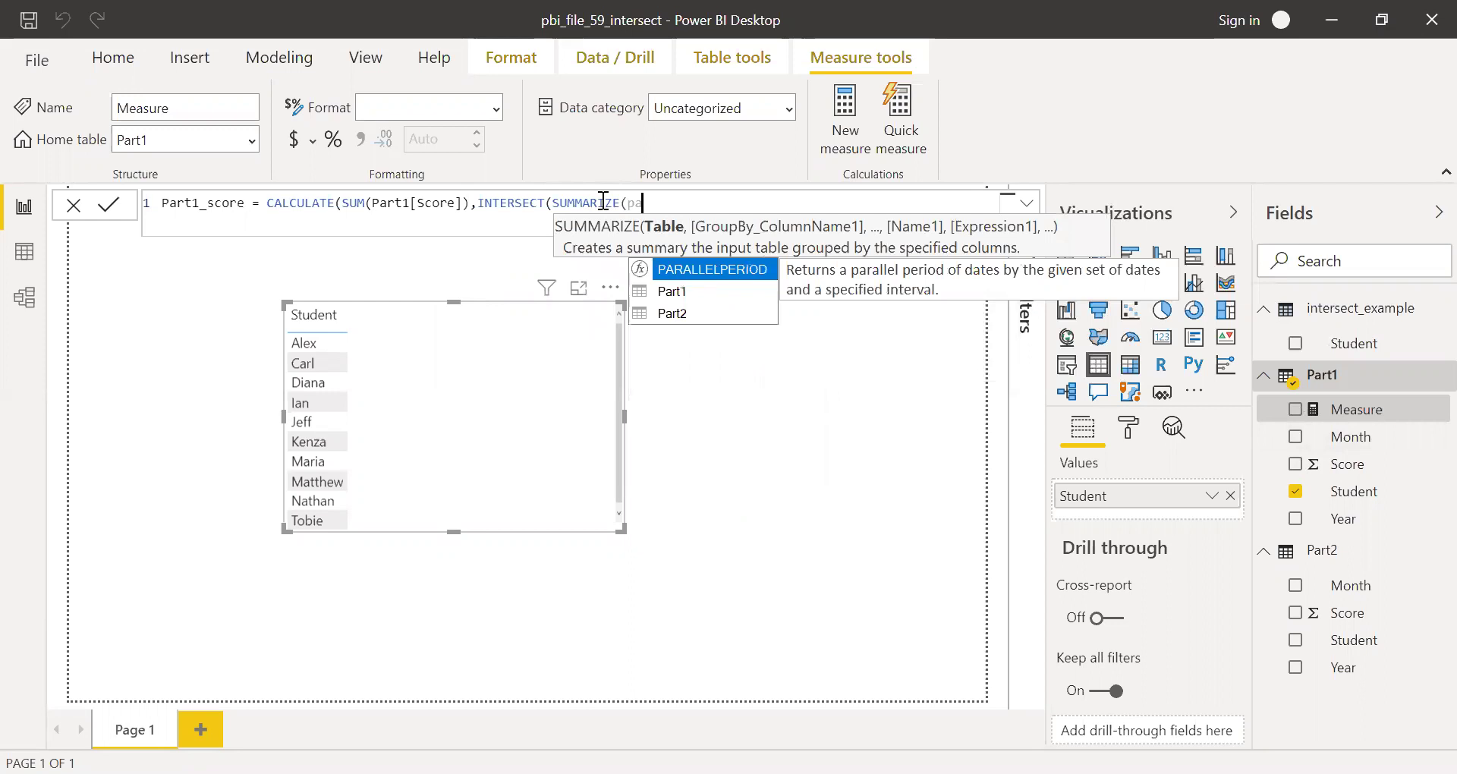
{"action": "type", "text": ","}
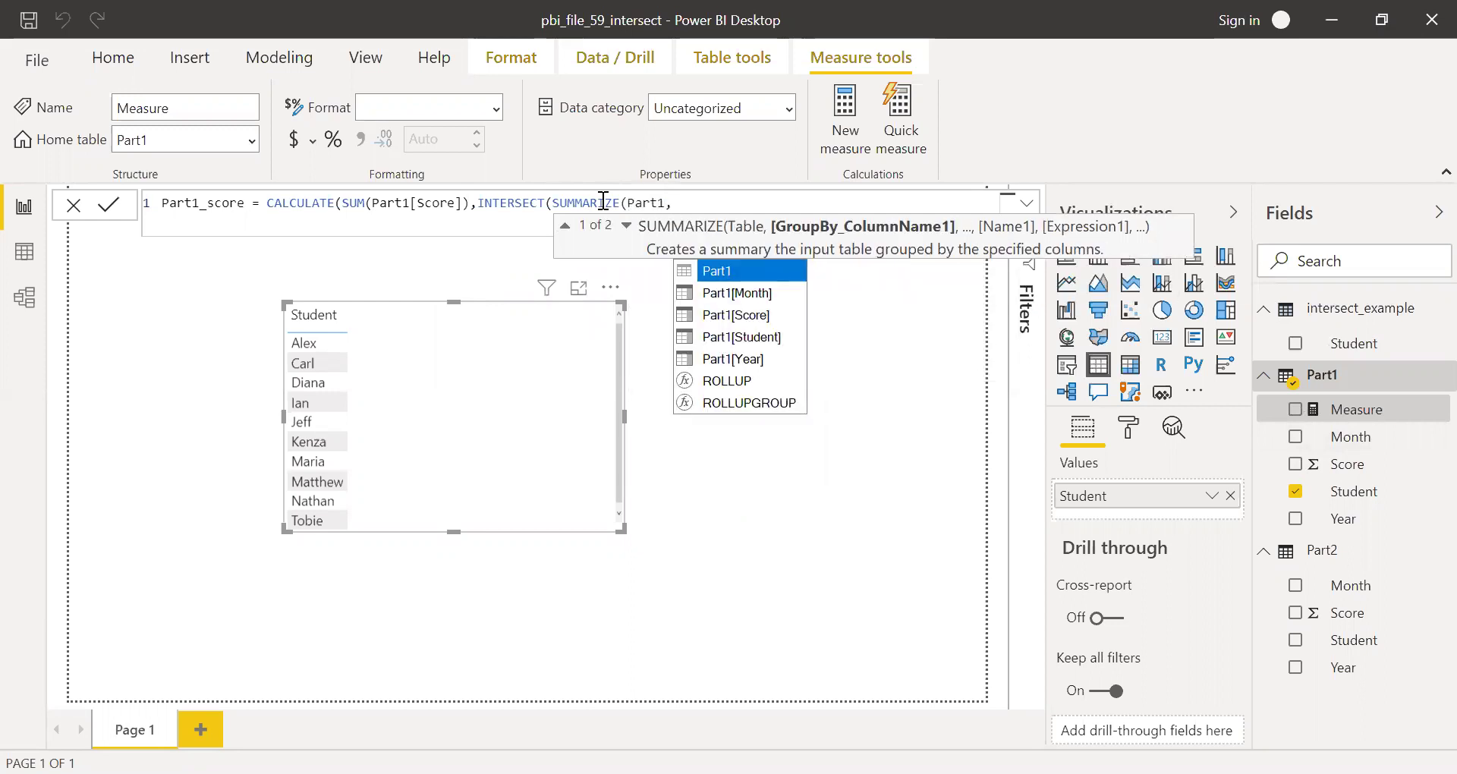
{"action": "type", "text": "stu"}
{"action": "key", "text": "Tab"}
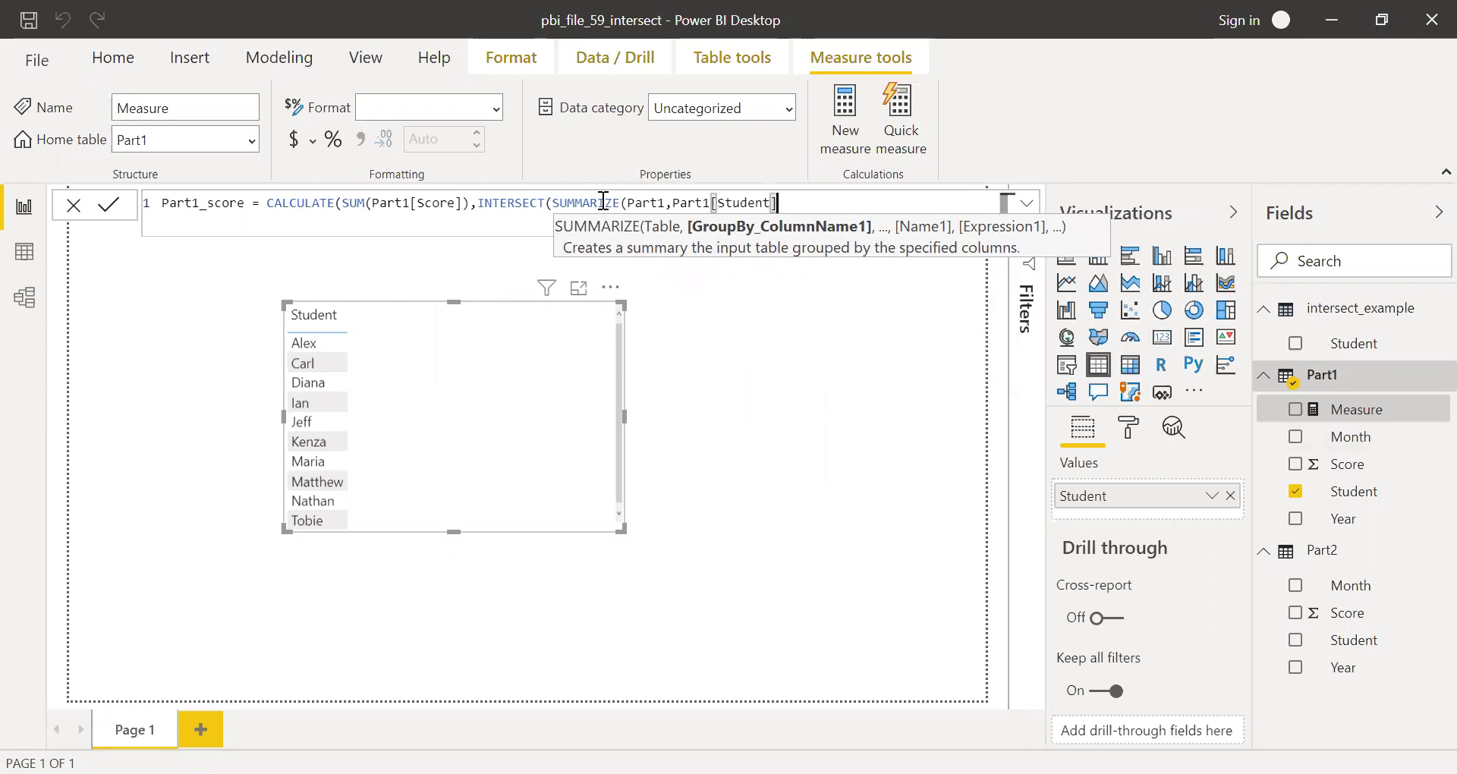
Add SUMMARIZE(Part2,Part2[Student]) as the second argument, close the parentheses, and commit Part1_score.
{"action": "type", "text": "),"}
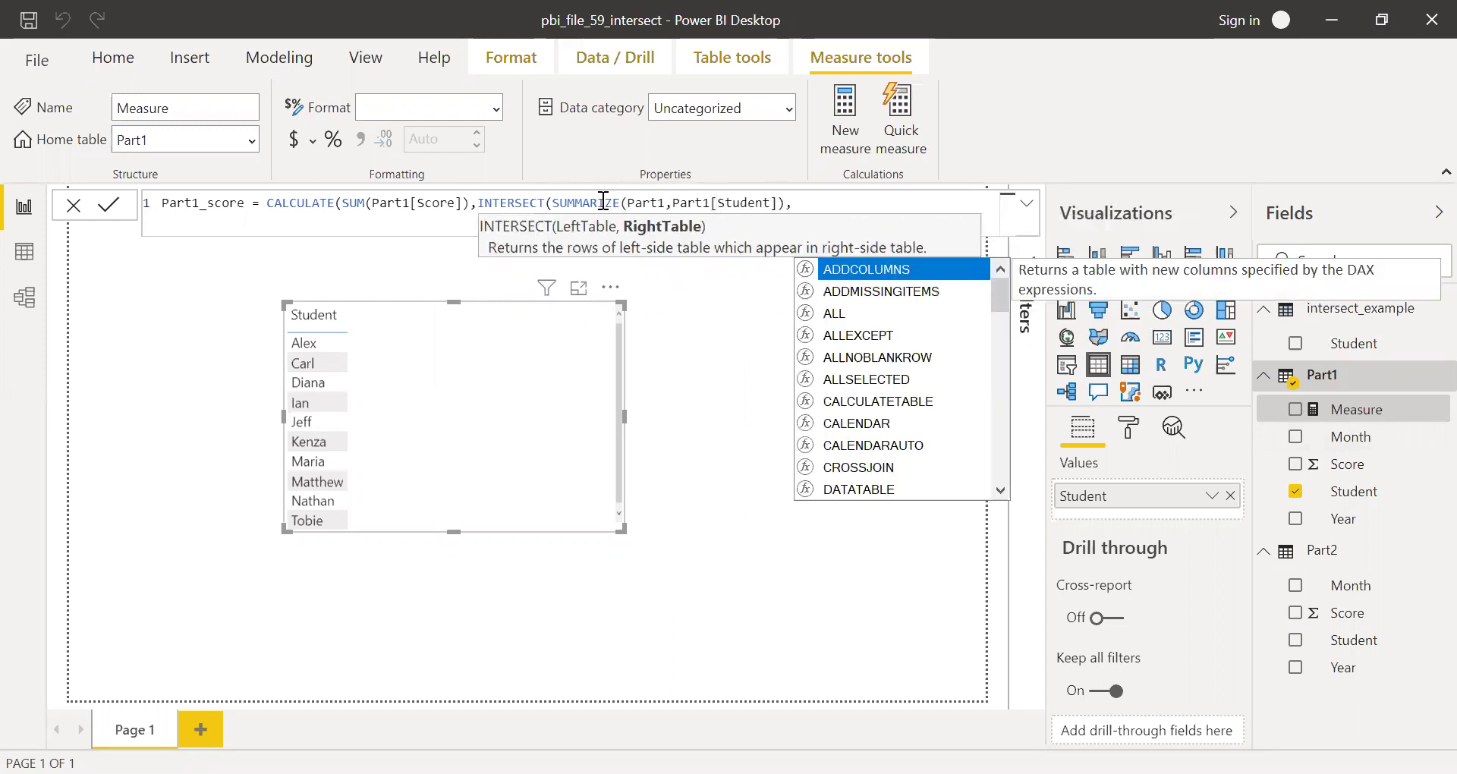
{"action": "type", "text": "summ"}
{"action": "key", "text": "Tab"}
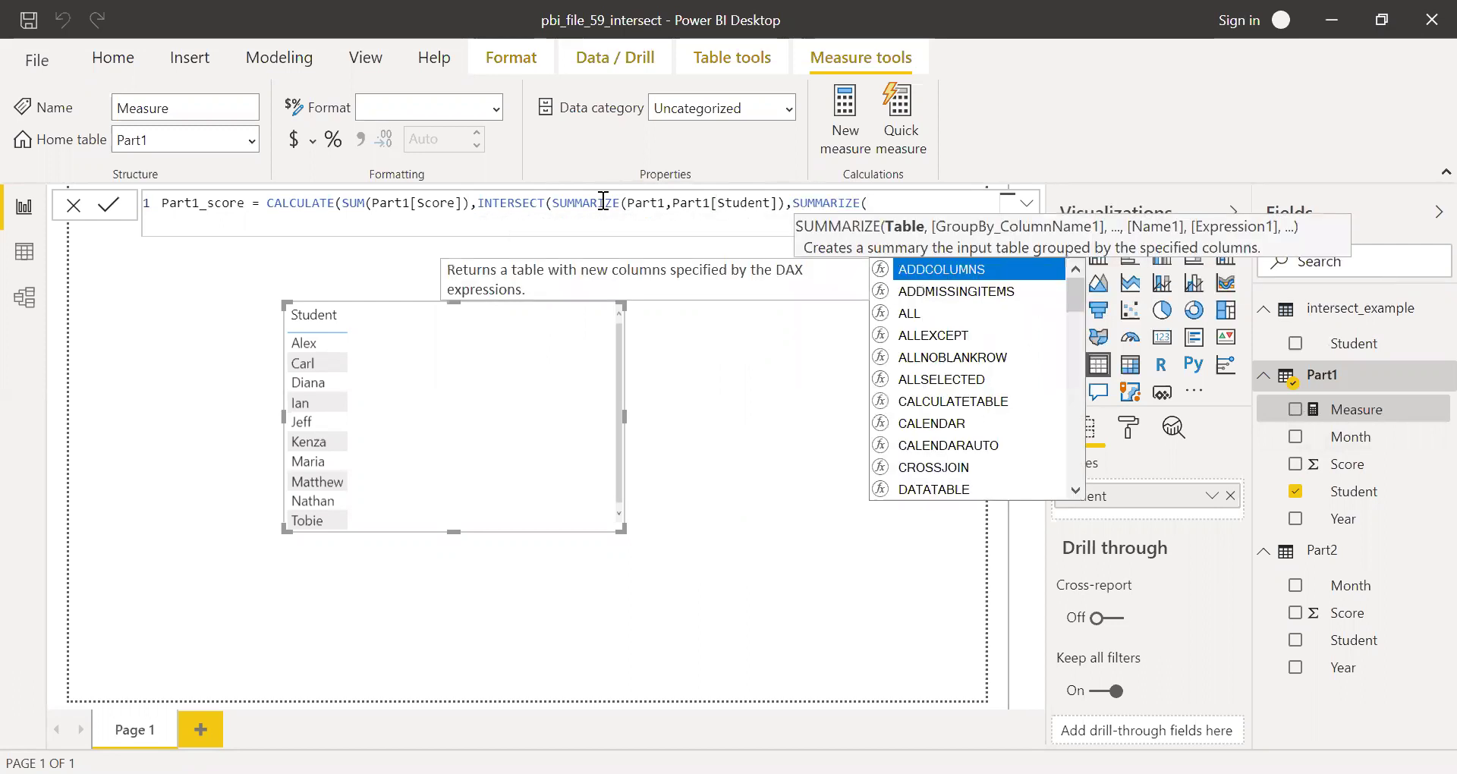
{"action": "type", "text": "part"}
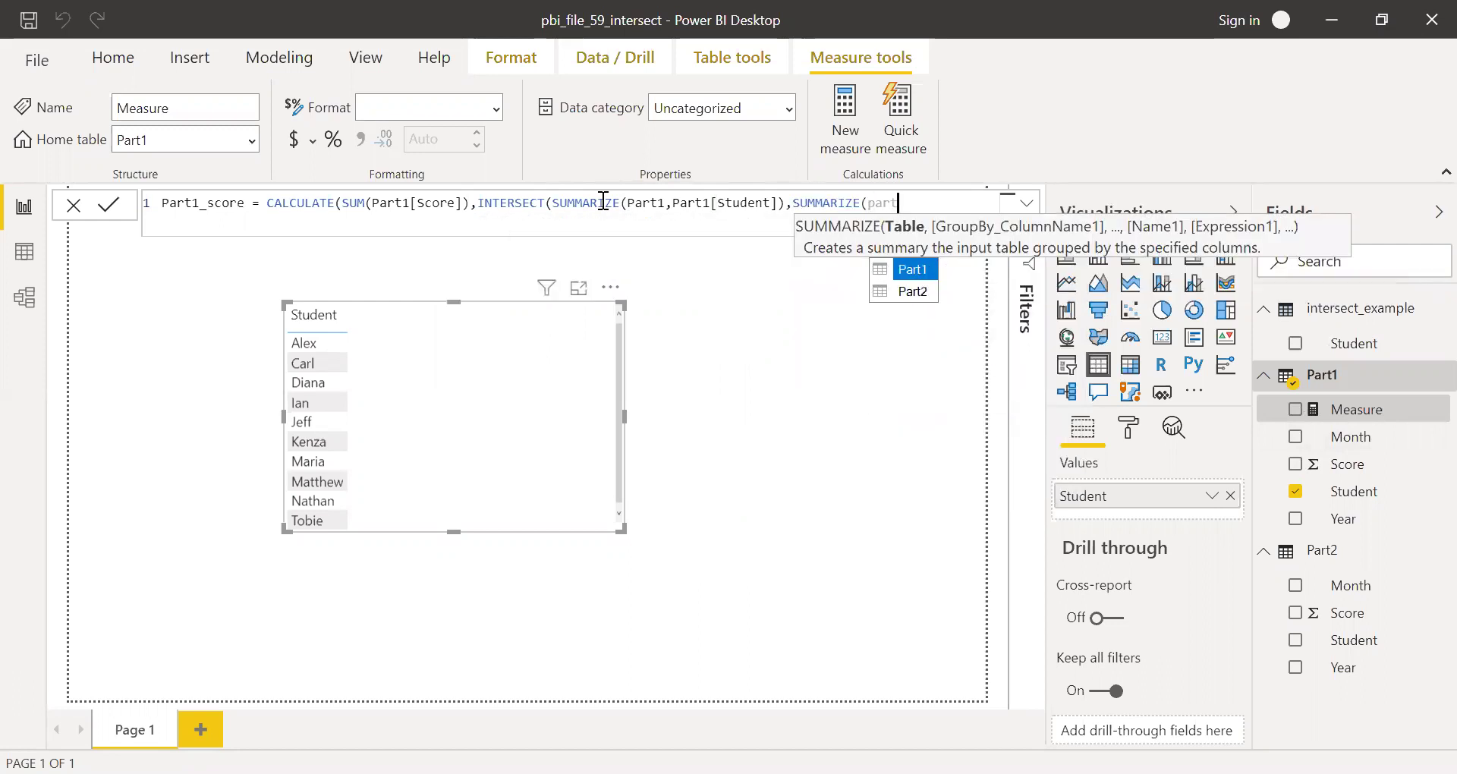
{"action": "key", "text": "Down"}
{"action": "key", "text": "Tab"}
{"action": "type", "text": ",stu"}
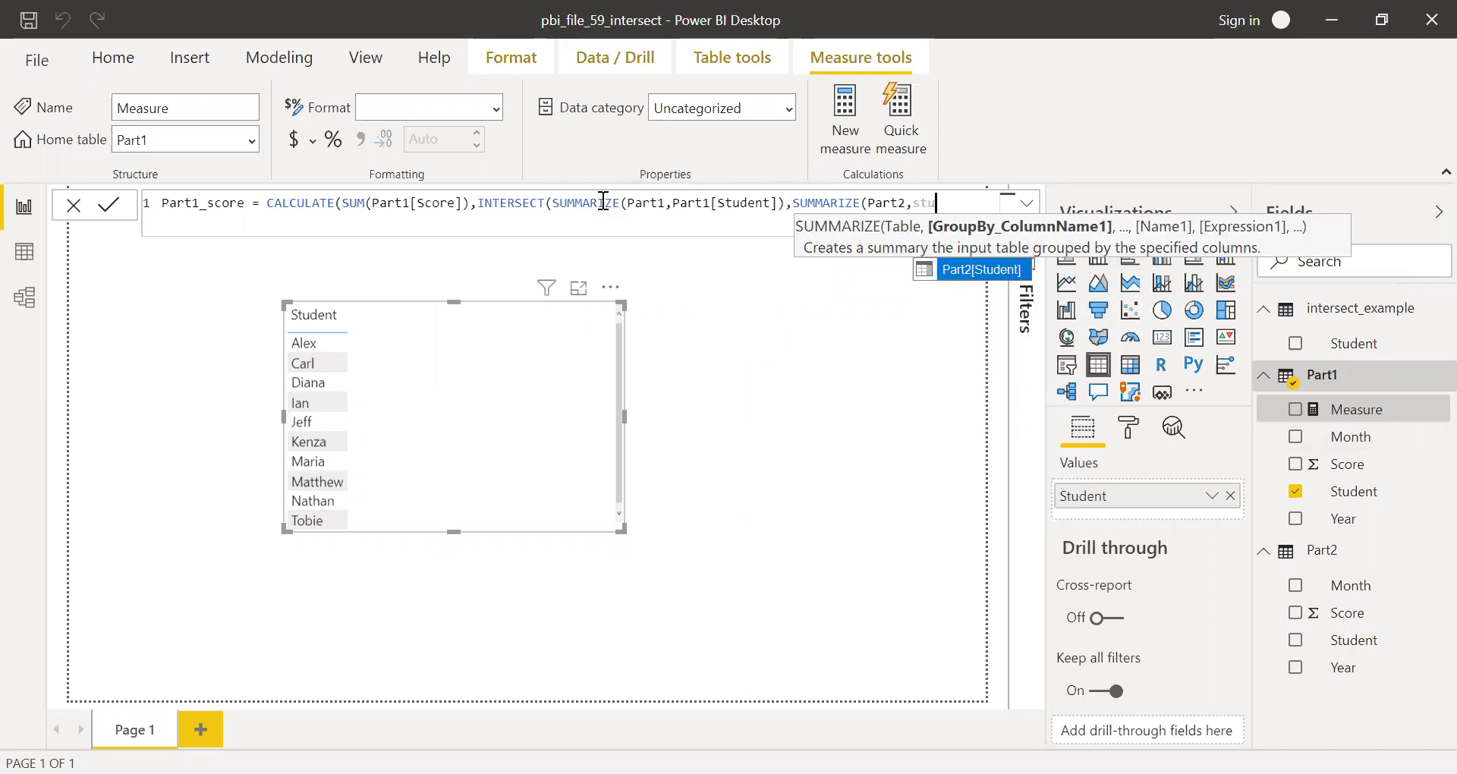
{"action": "key", "text": "Tab"}
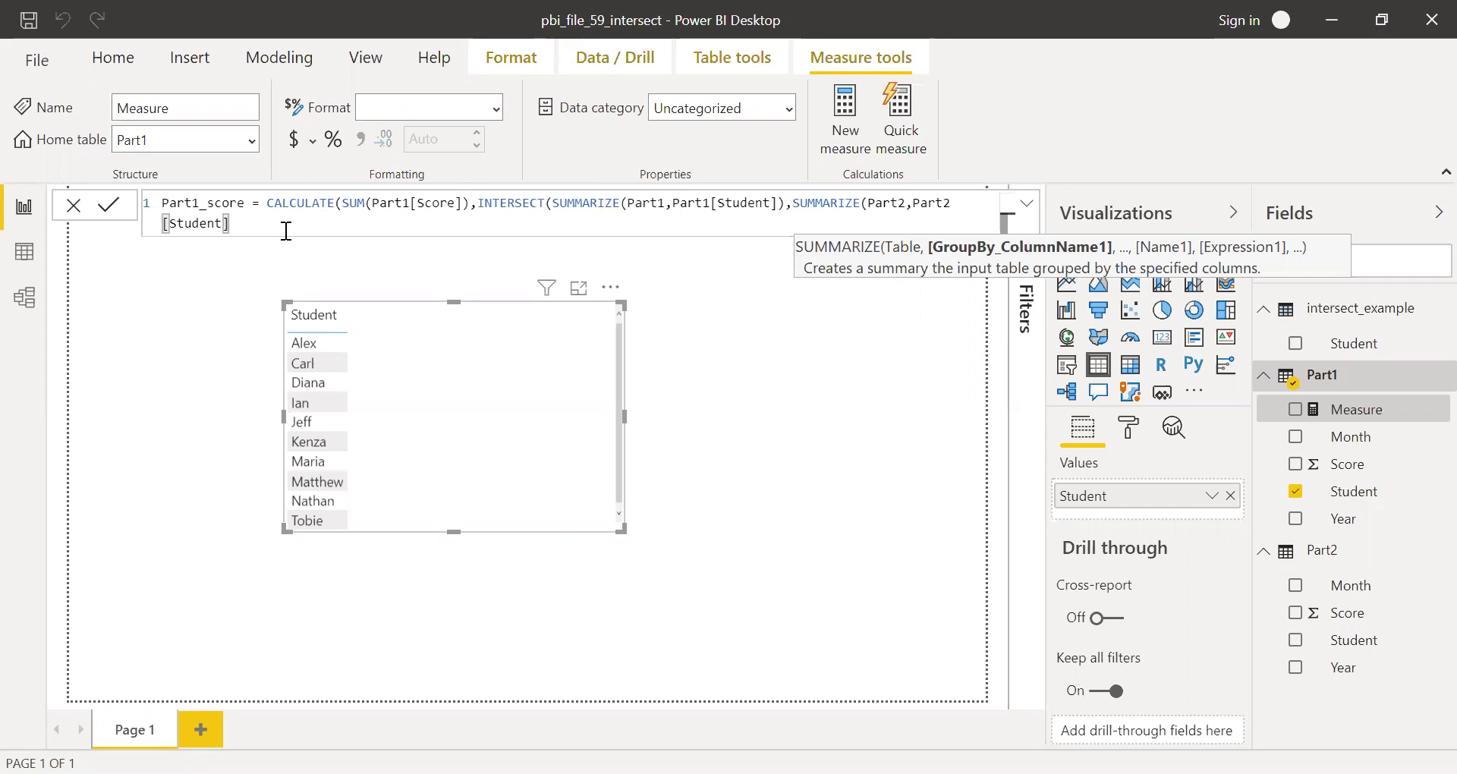
{"action": "type", "text": ")"}
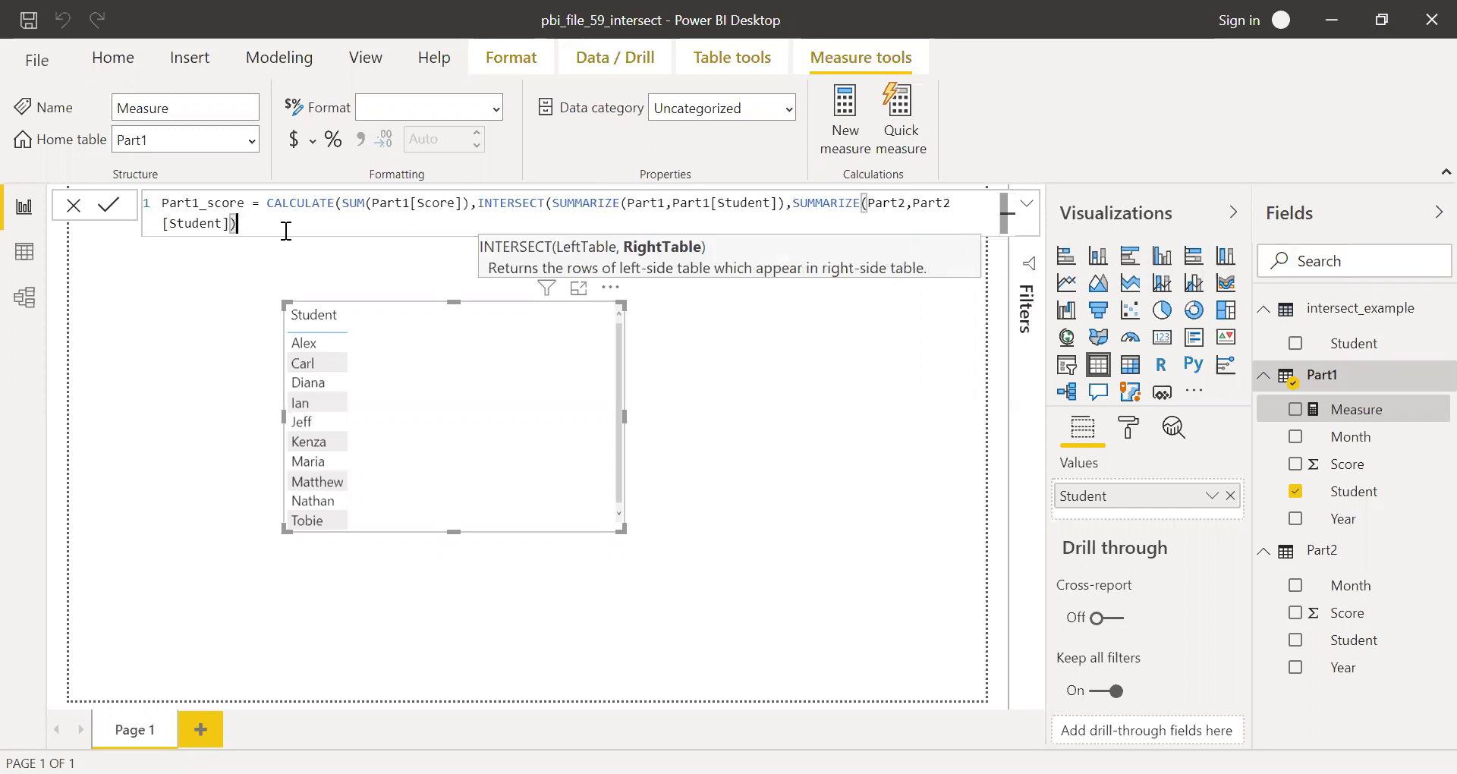
{"action": "type", "text": ")"}
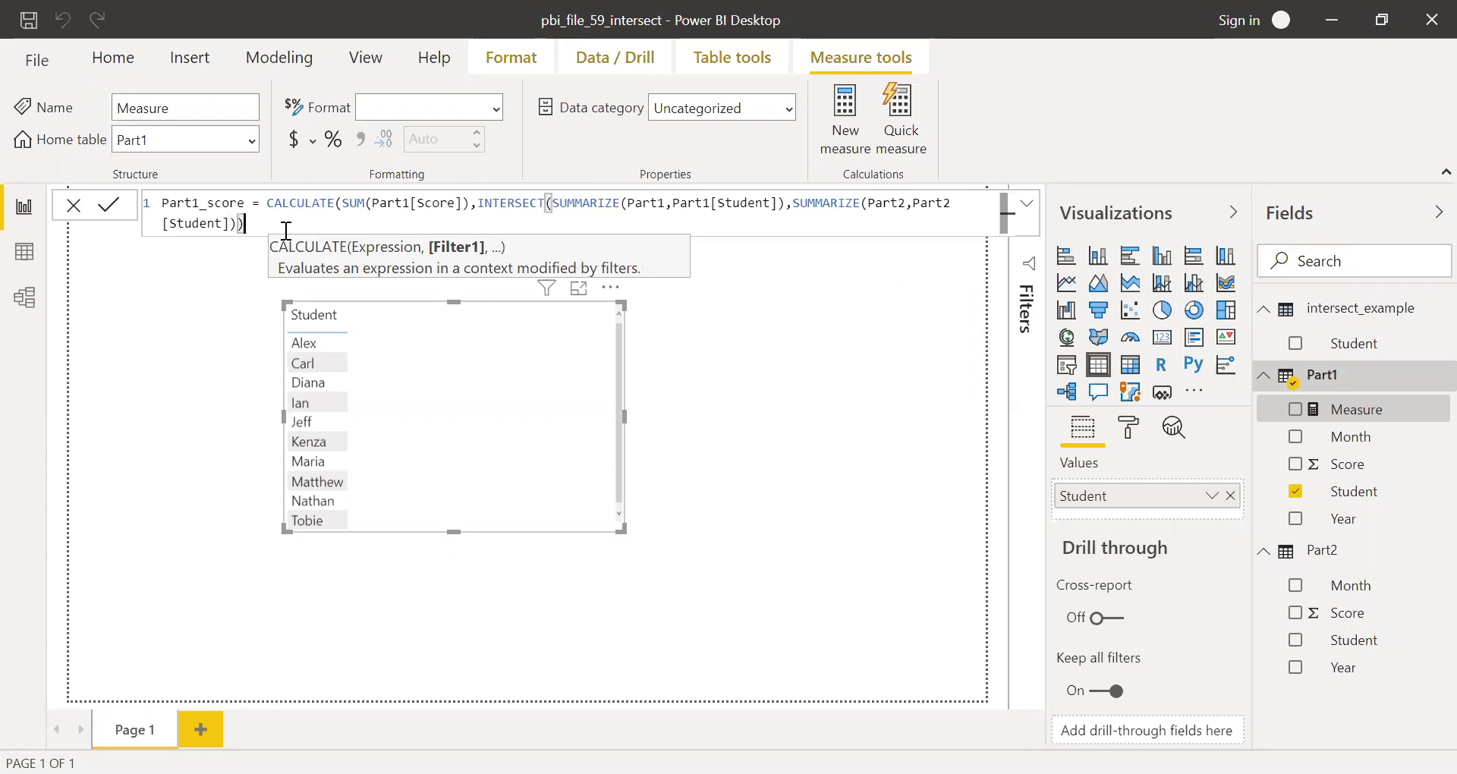
{"action": "type", "text": ")"}
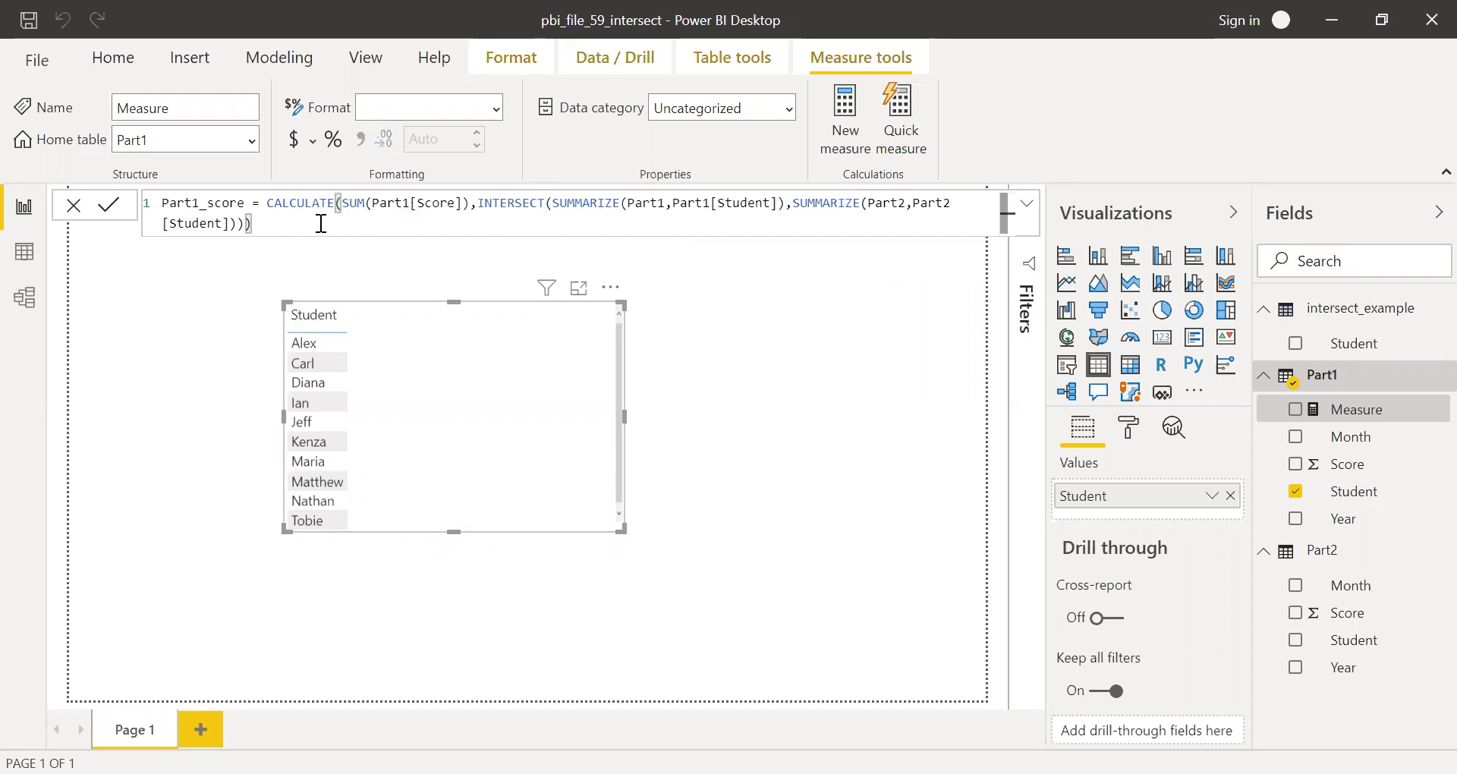
{"action": "key", "text": "Return"}
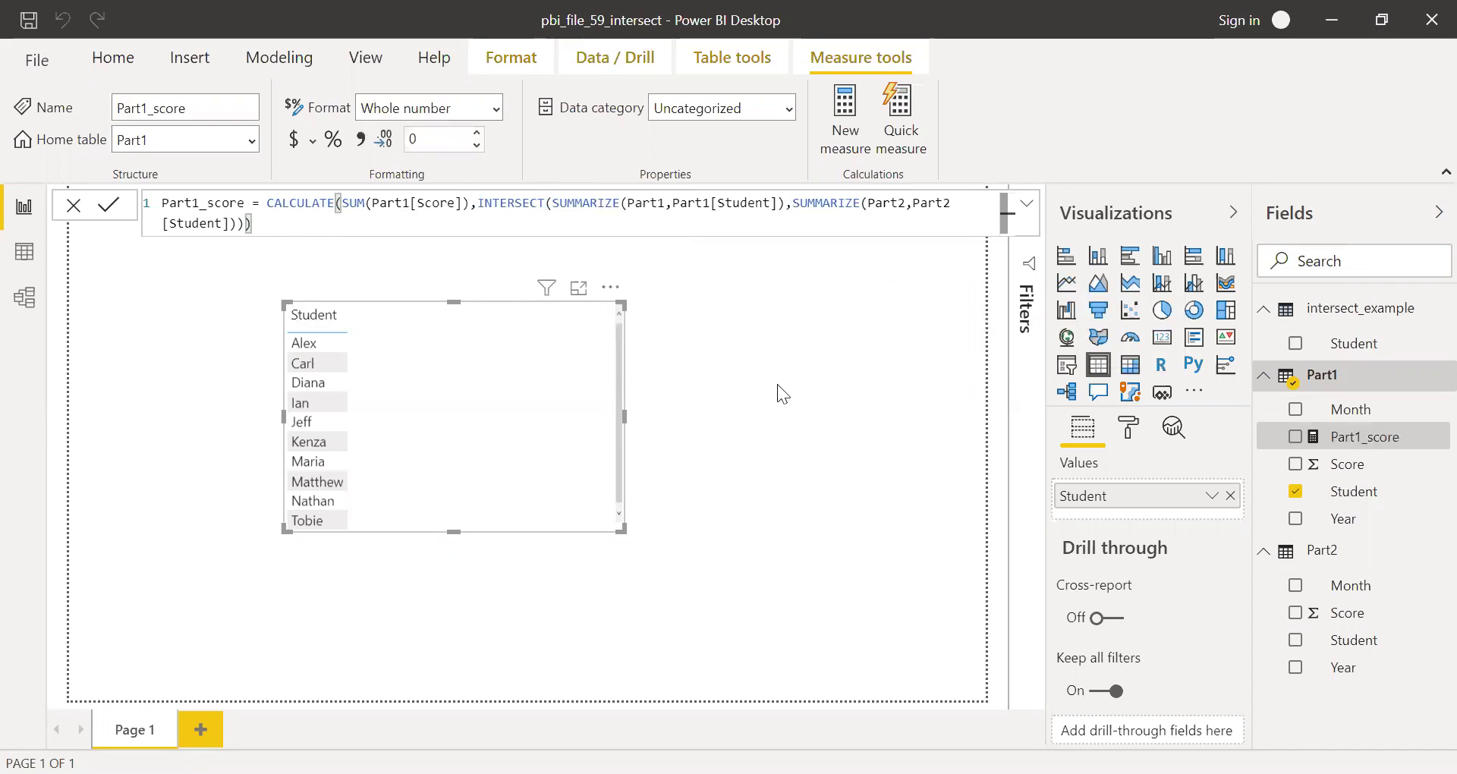
Add Part1_score to the Student table visual, resize it, then view the raw table data.
{"action": "left_click_drag", "start_coordinate": [1324, 442], "coordinate": [485, 385]}
{"action": "left_click_drag", "start_coordinate": [622, 531], "coordinate": [633, 508]}
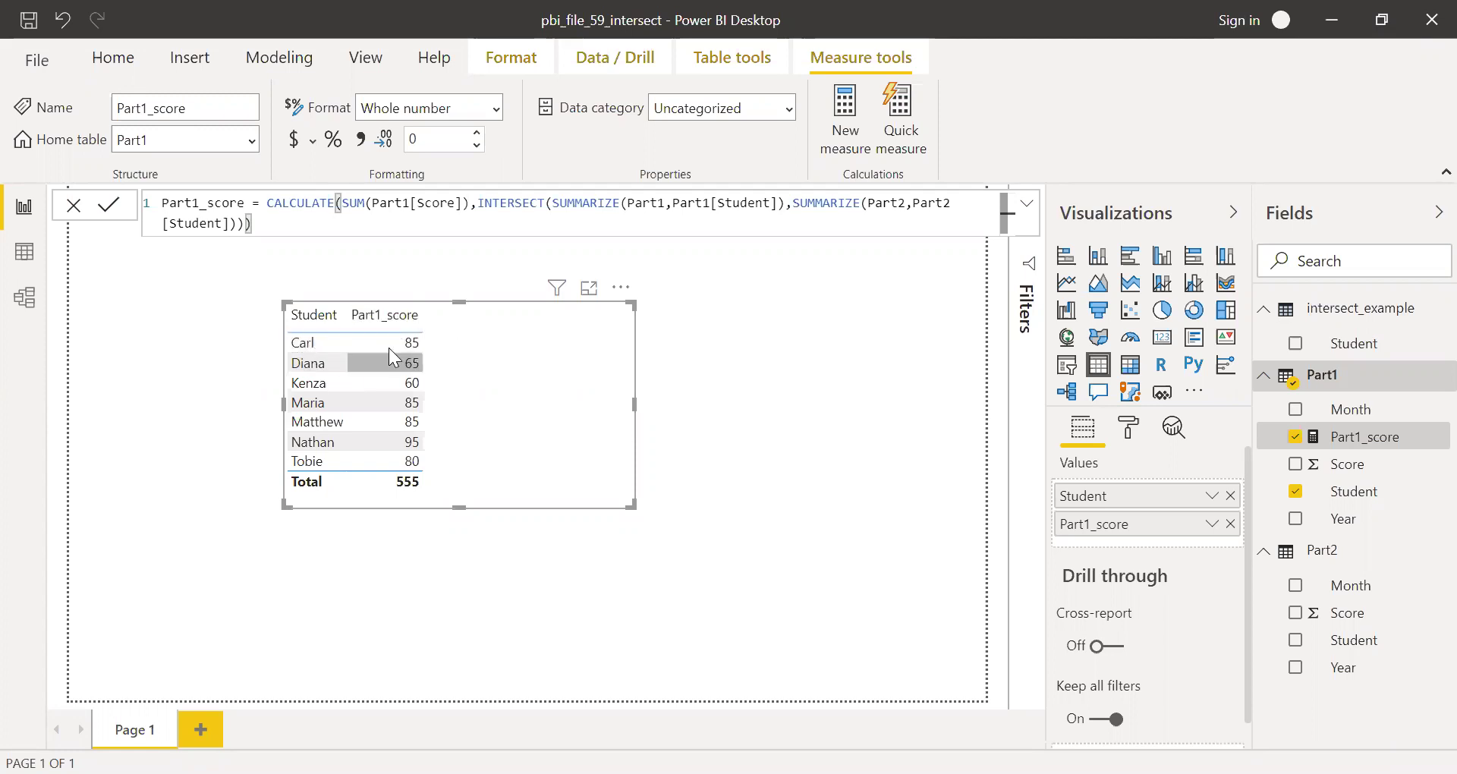
{"action": "left_click", "coordinate": [22, 258]}
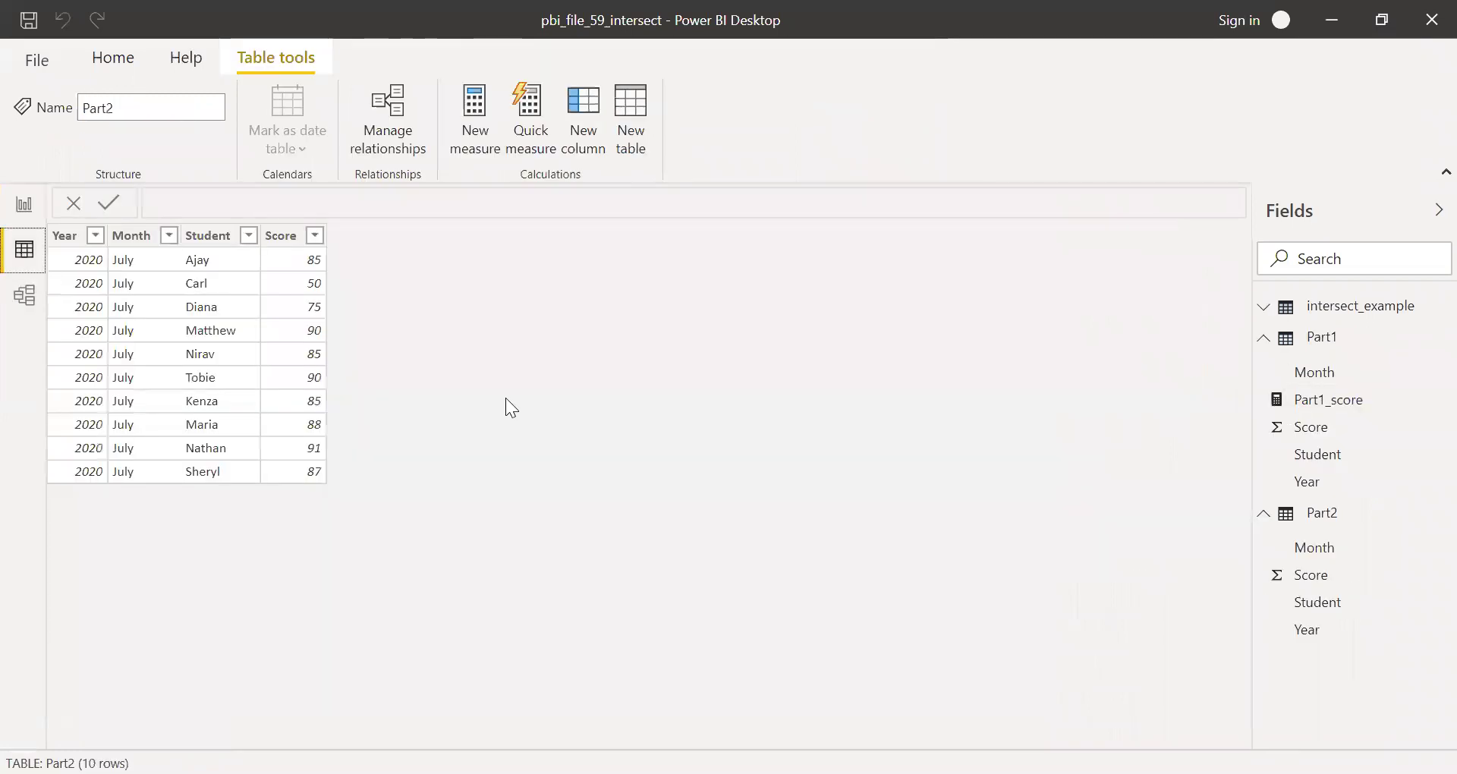
{"action": "left_click", "coordinate": [1327, 346]}
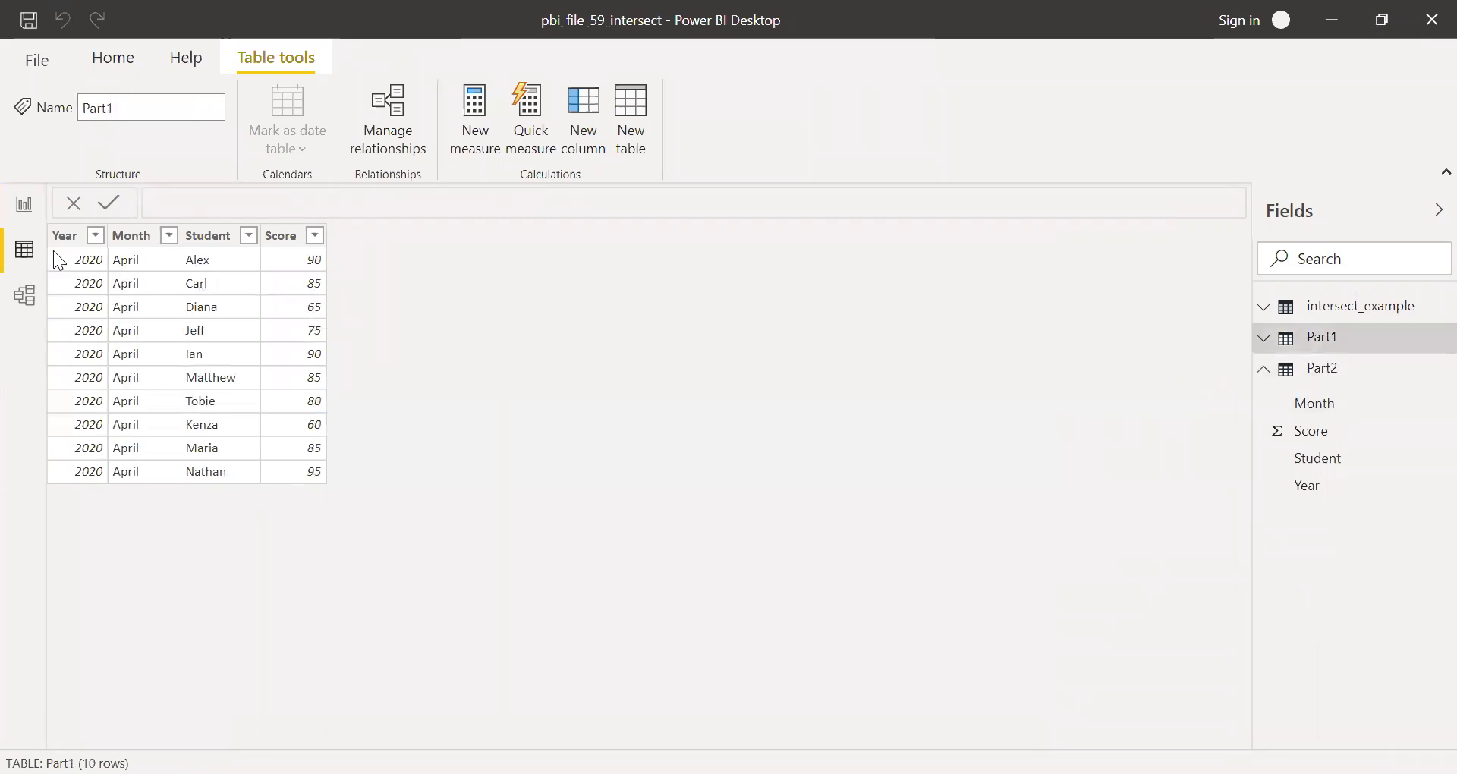
{"action": "left_click", "coordinate": [23, 205]}
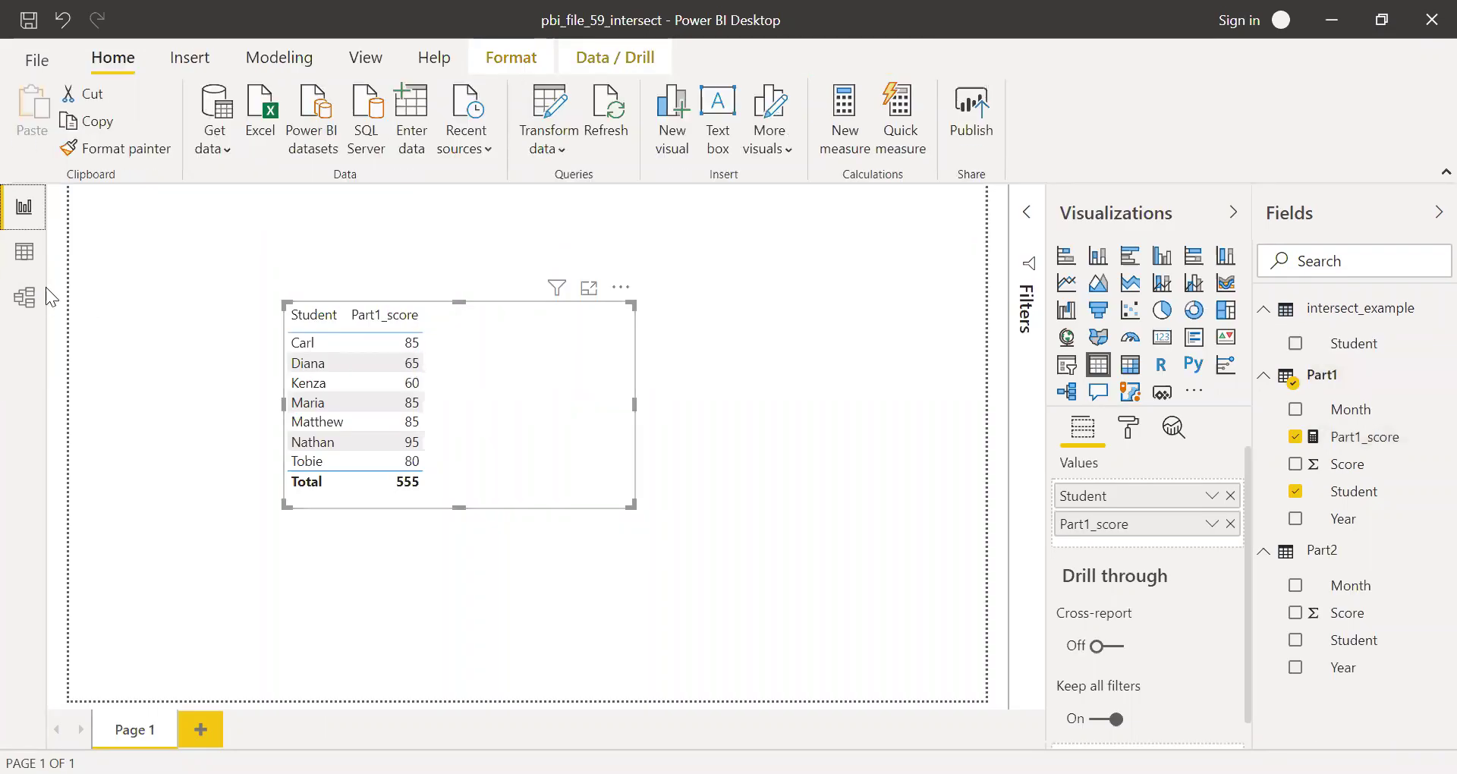
{"action": "left_click", "coordinate": [25, 251]}
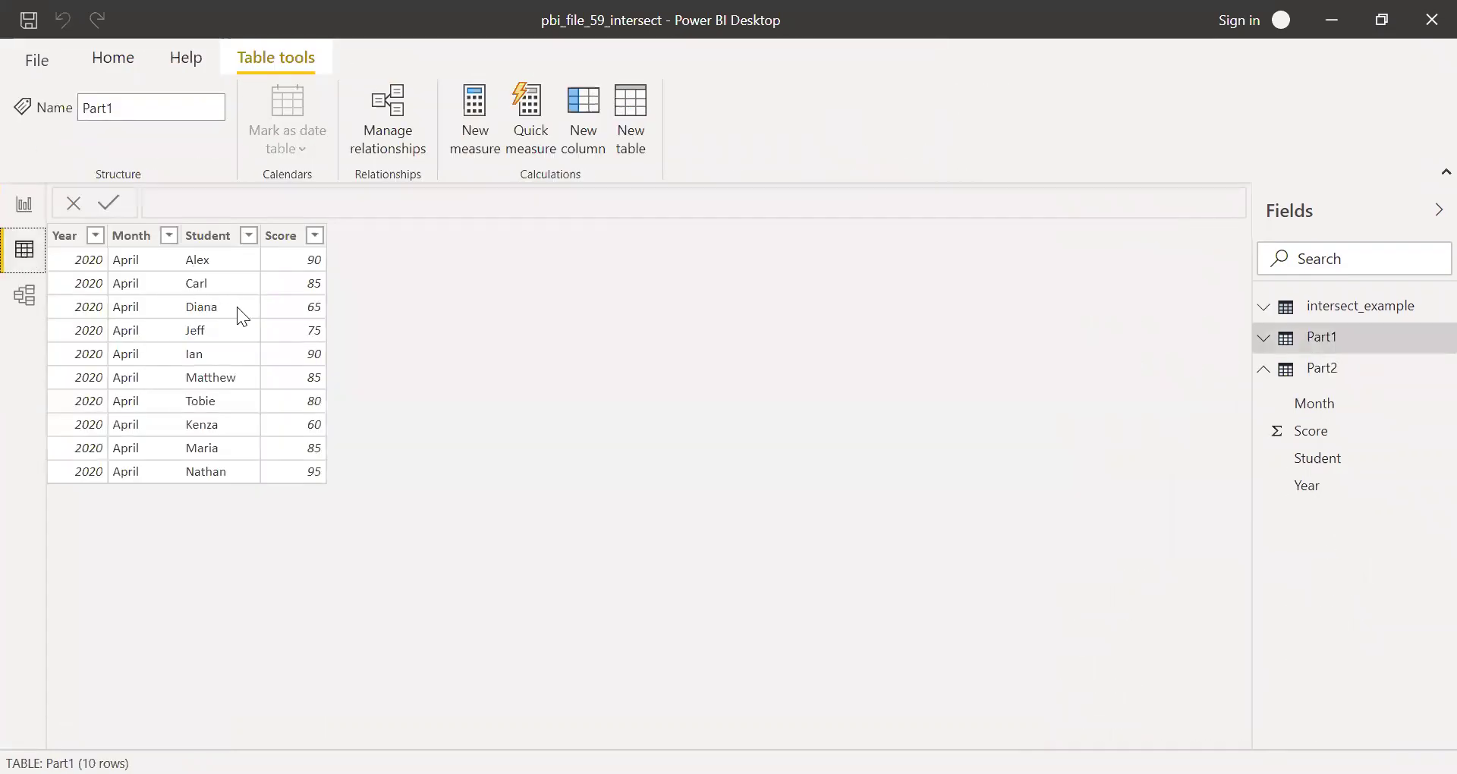
{"action": "left_click", "coordinate": [23, 205]}
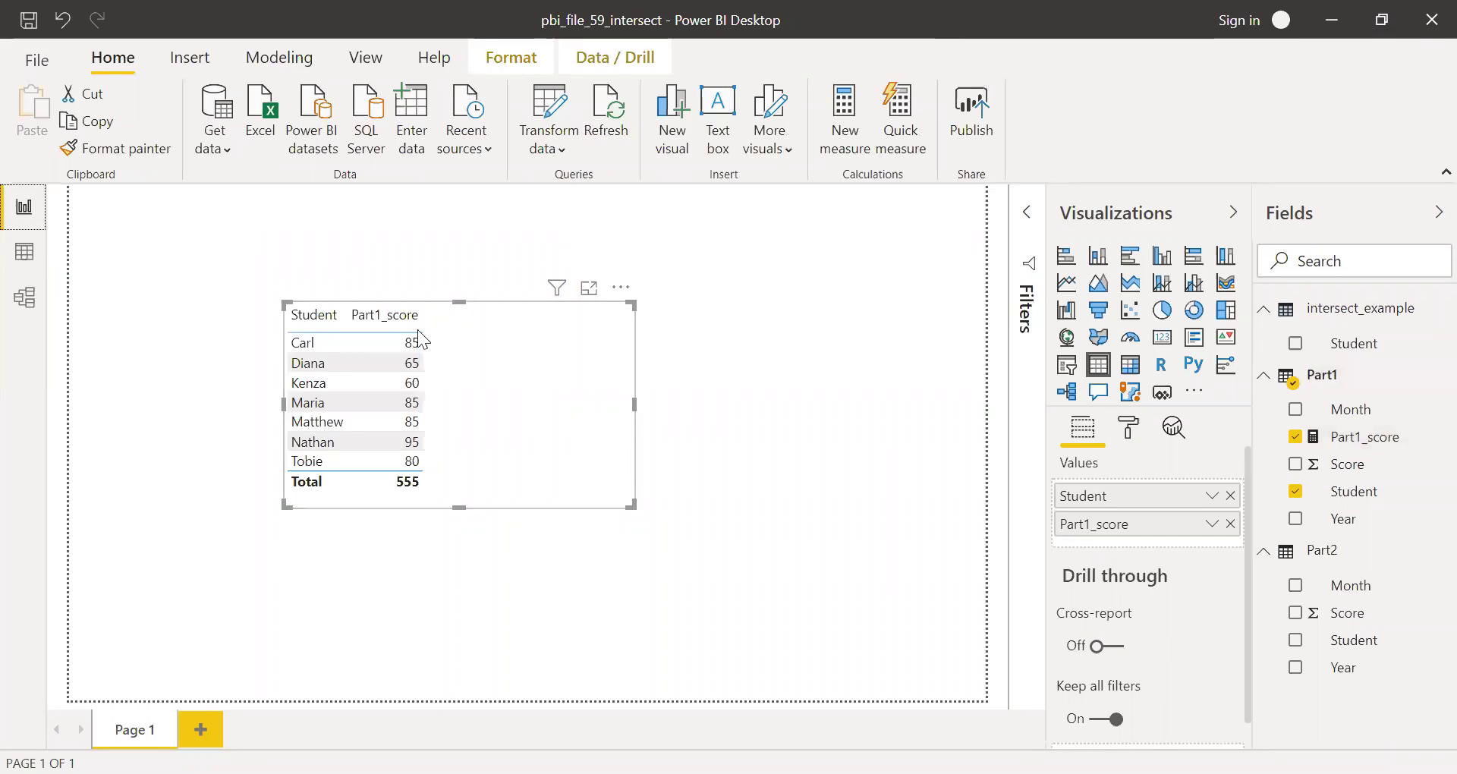
{"action": "left_click", "coordinate": [698, 456]}
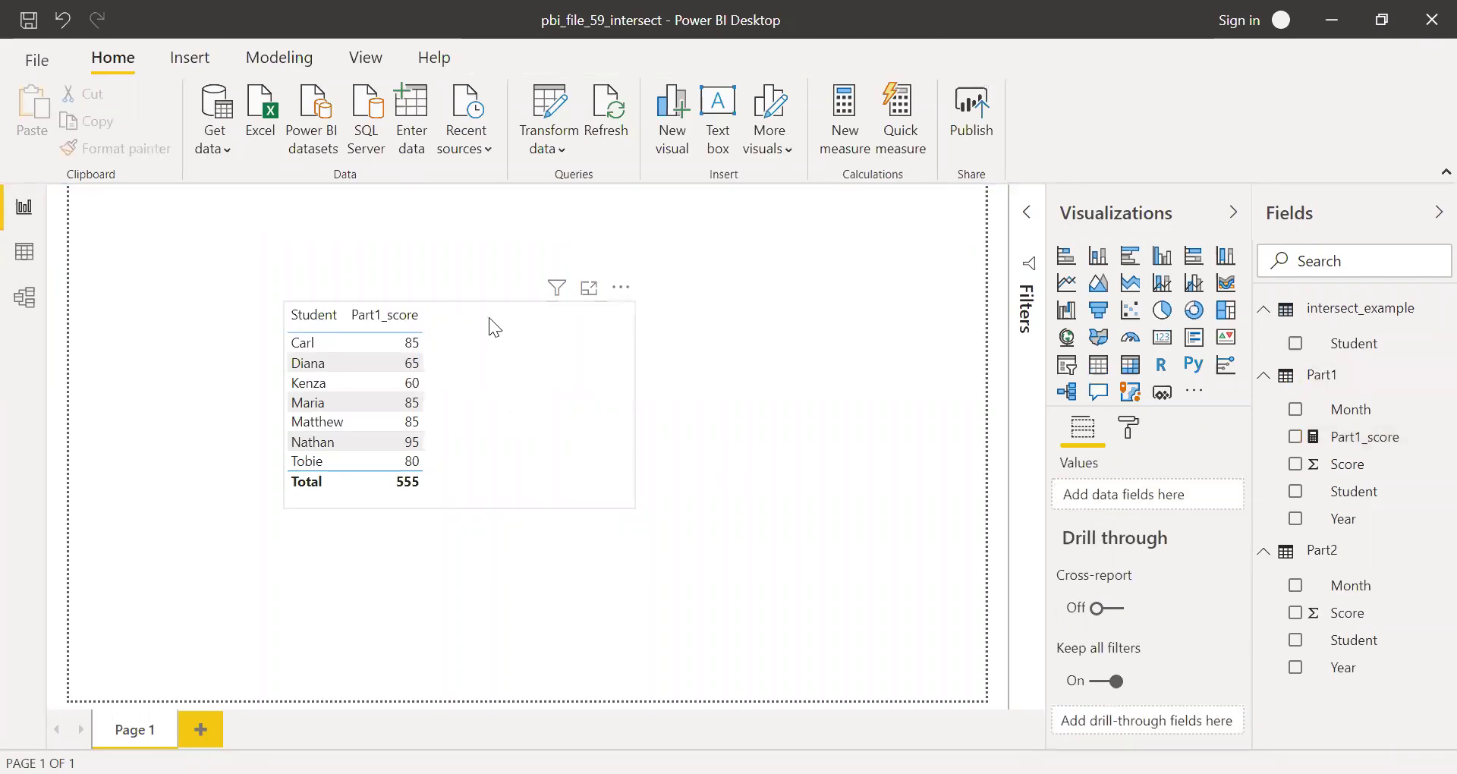
{"action": "left_click", "coordinate": [489, 317]}
{"action": "left_click_drag", "start_coordinate": [460, 508], "coordinate": [457, 497]}
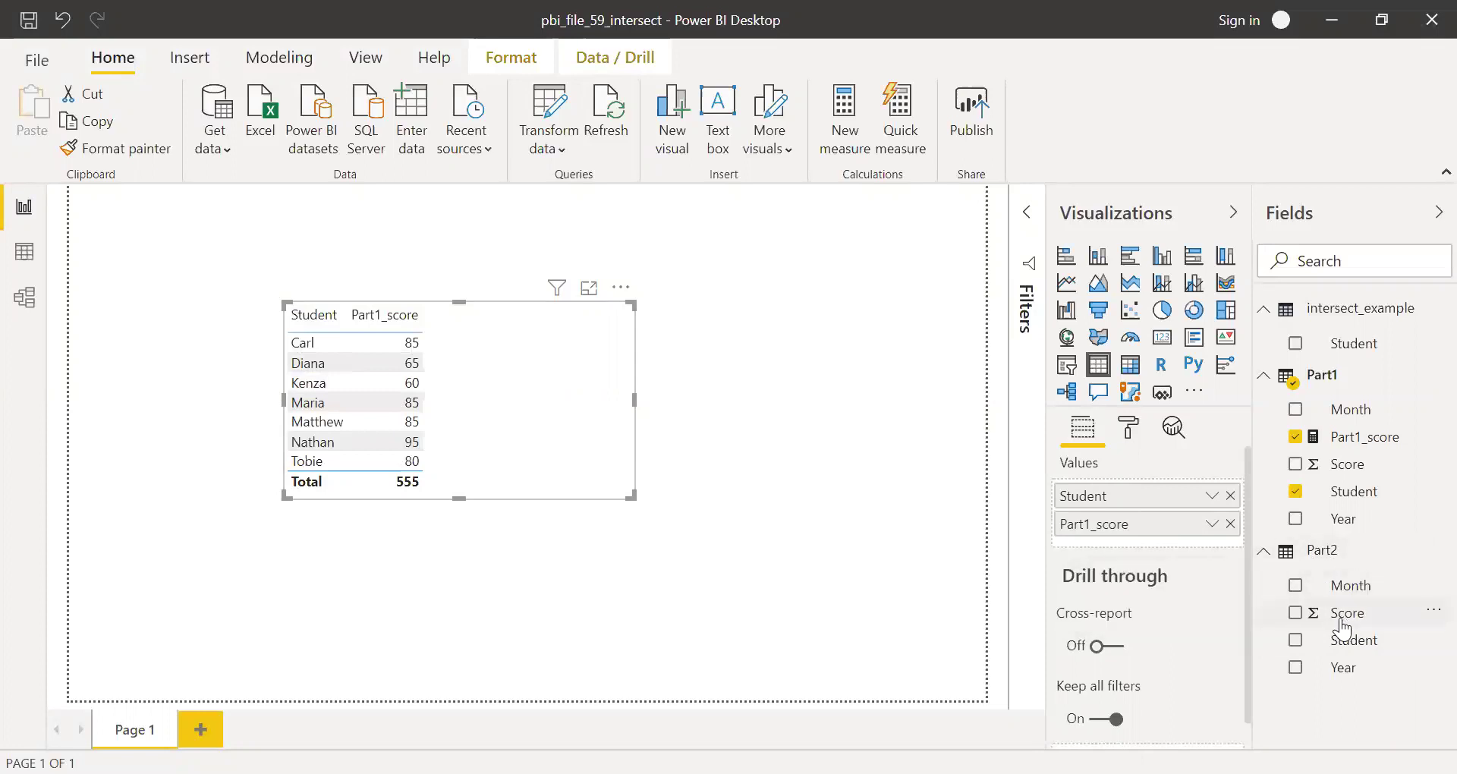
{"action": "left_click_drag", "start_coordinate": [1340, 625], "coordinate": [575, 389]}
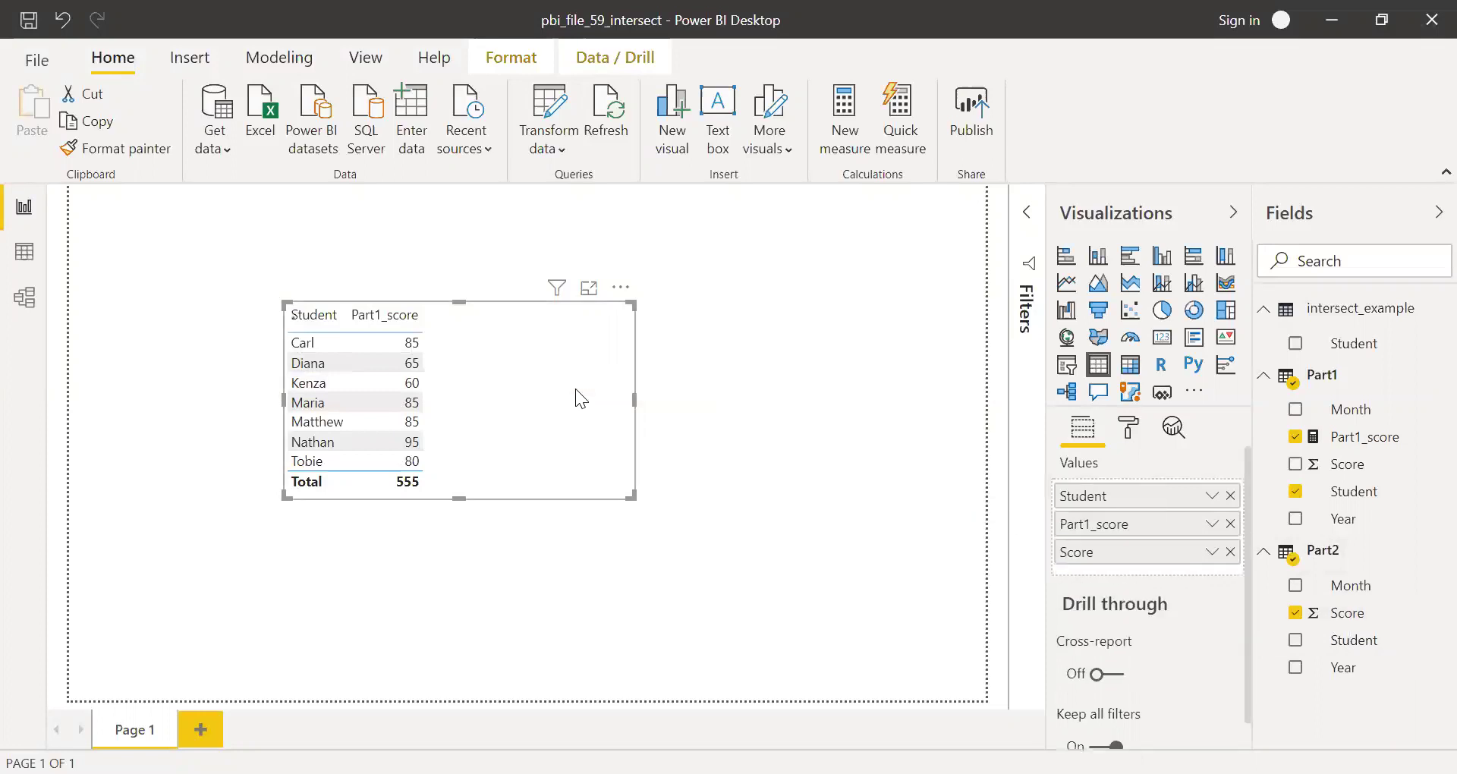
{"action": "left_click", "coordinate": [1295, 614]}
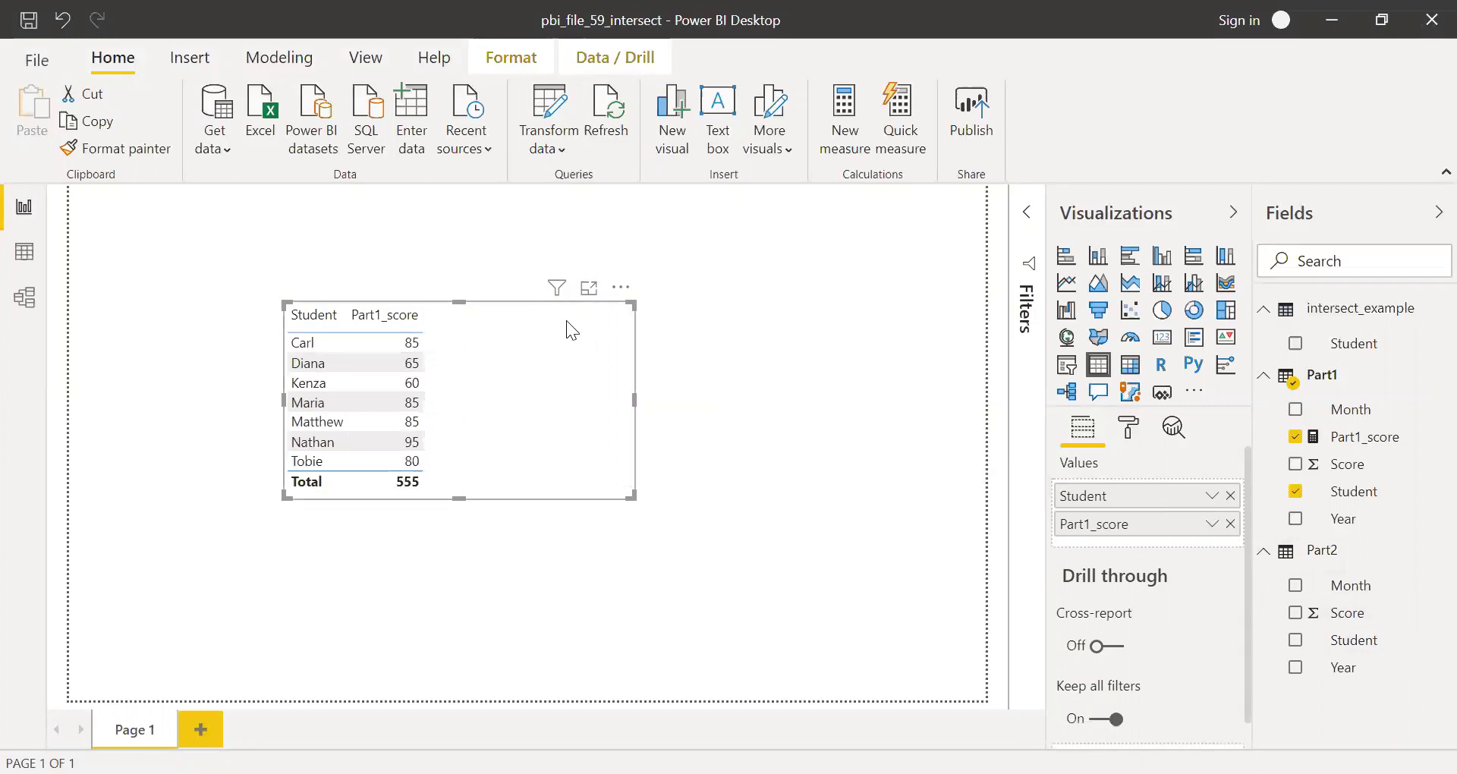
Start a new Part1 measure reading Part2_Score = CALCULATE(SUM(Part2[Score]).
{"action": "right_click", "coordinate": [1320, 380]}
{"action": "left_click", "coordinate": [711, 242]}
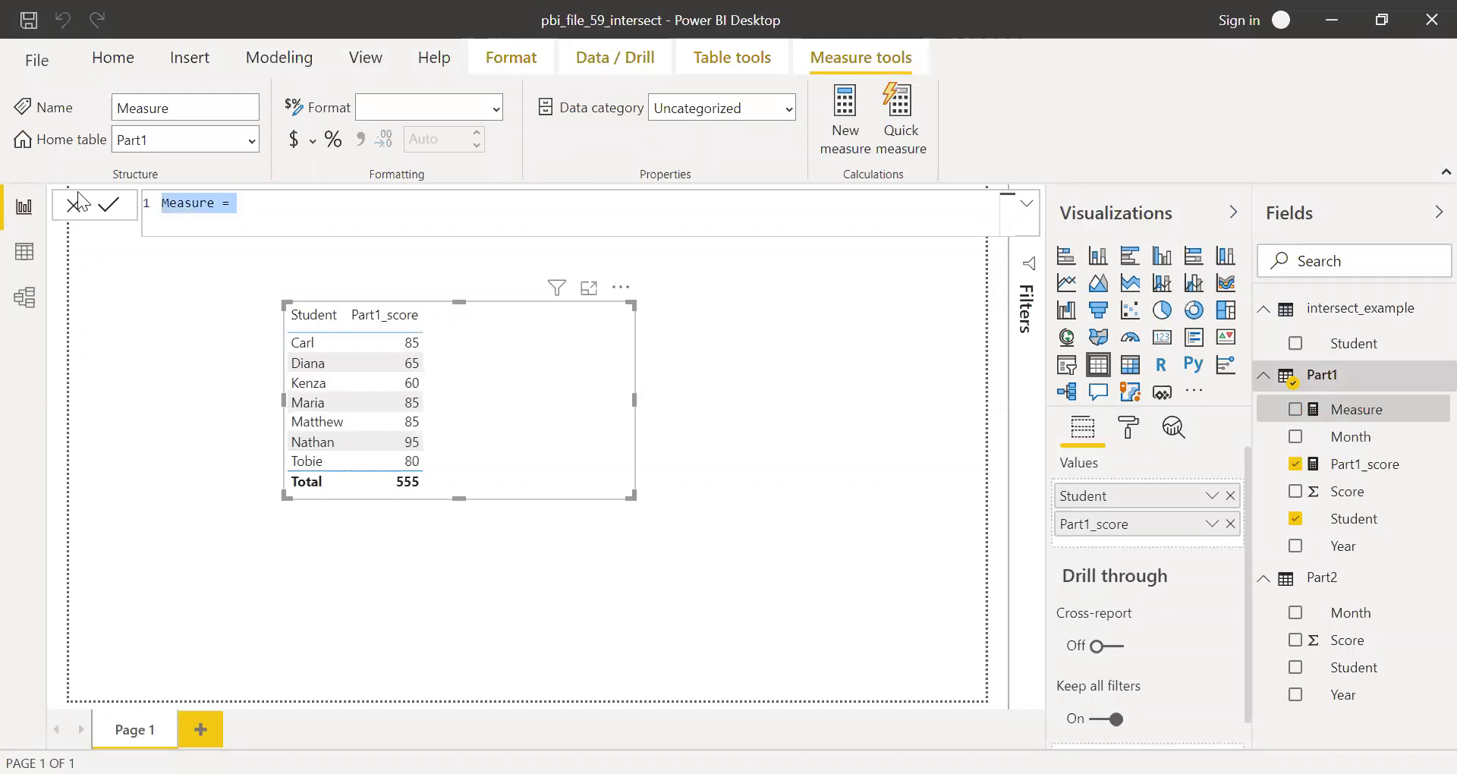
{"action": "type", "text": "Part2"}
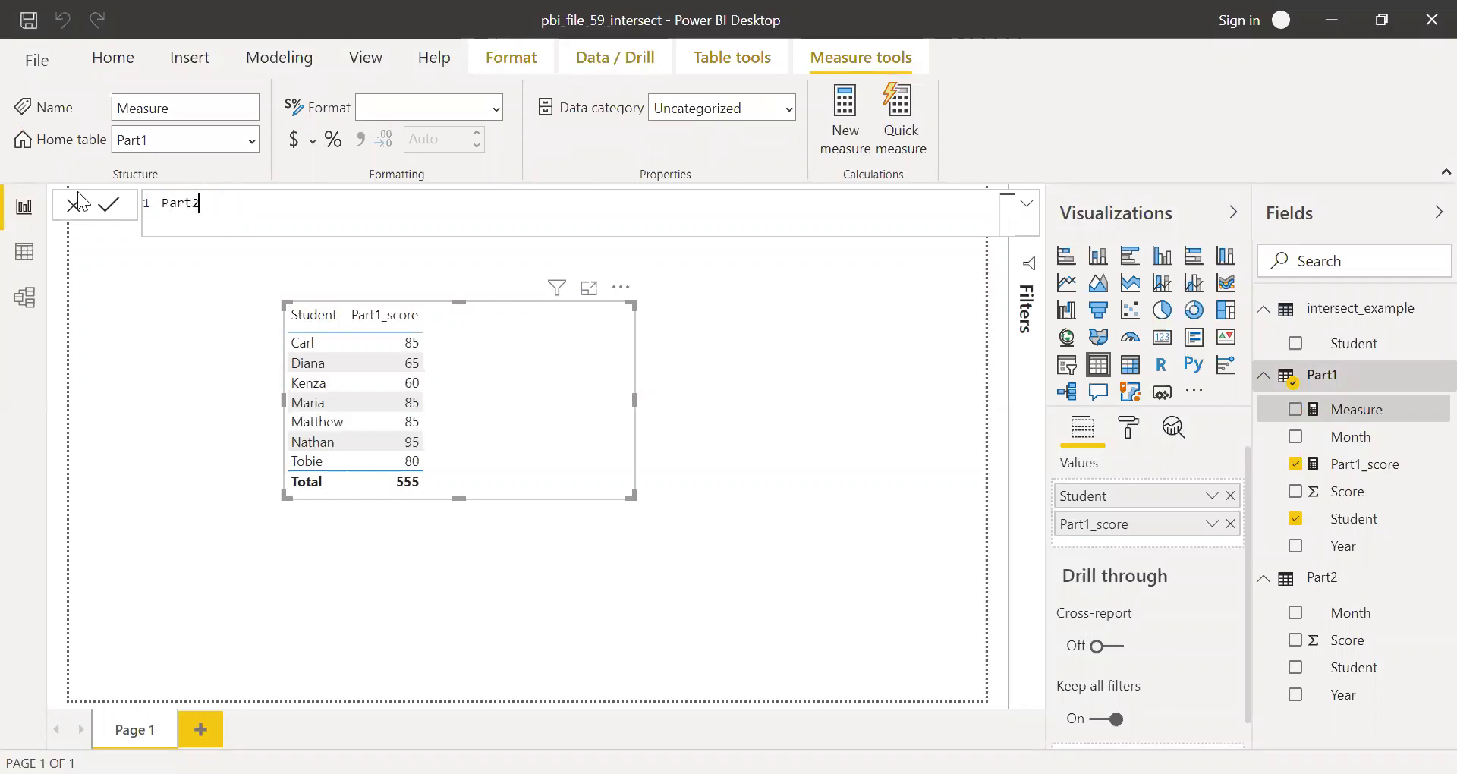
{"action": "type", "text": "_Score = cal"}
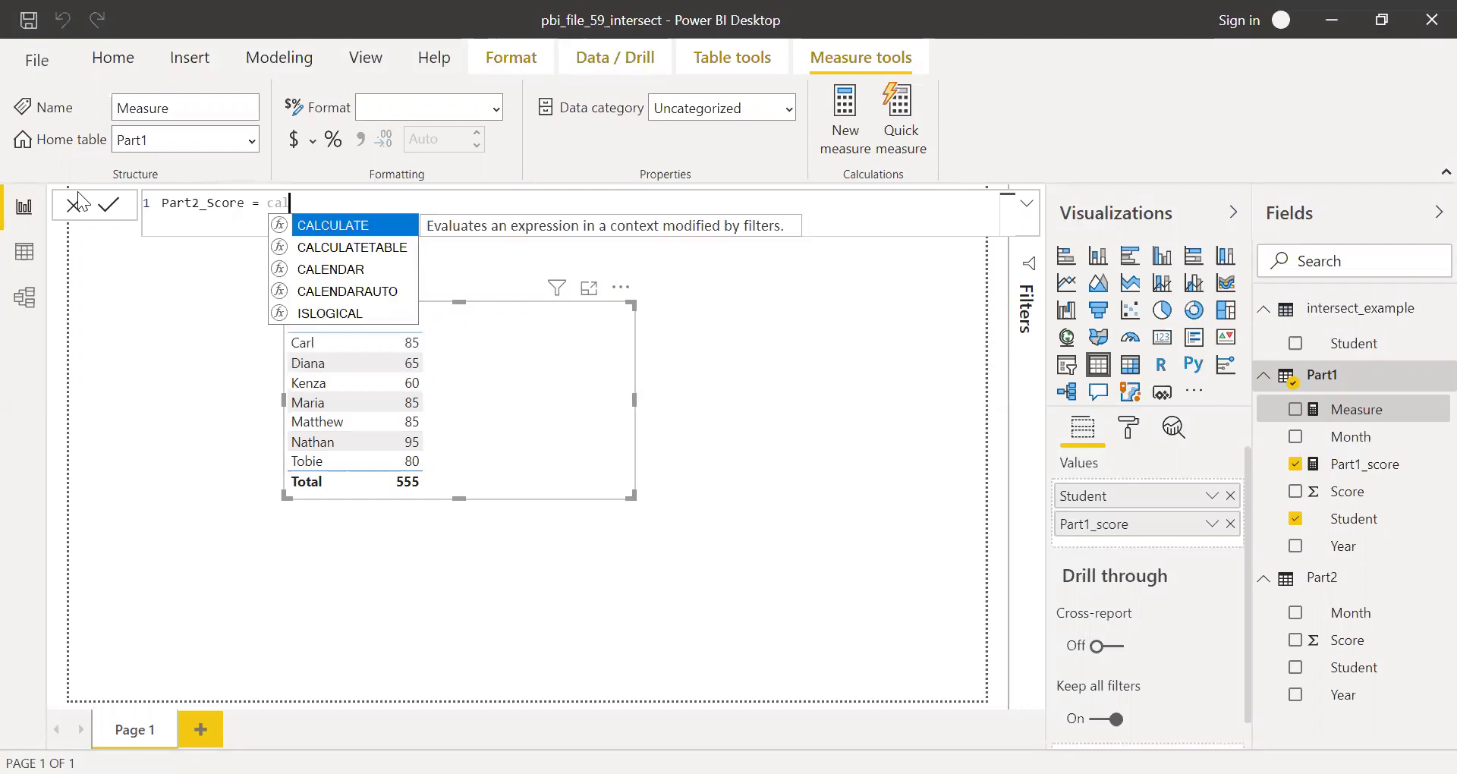
{"action": "key", "text": "Tab"}
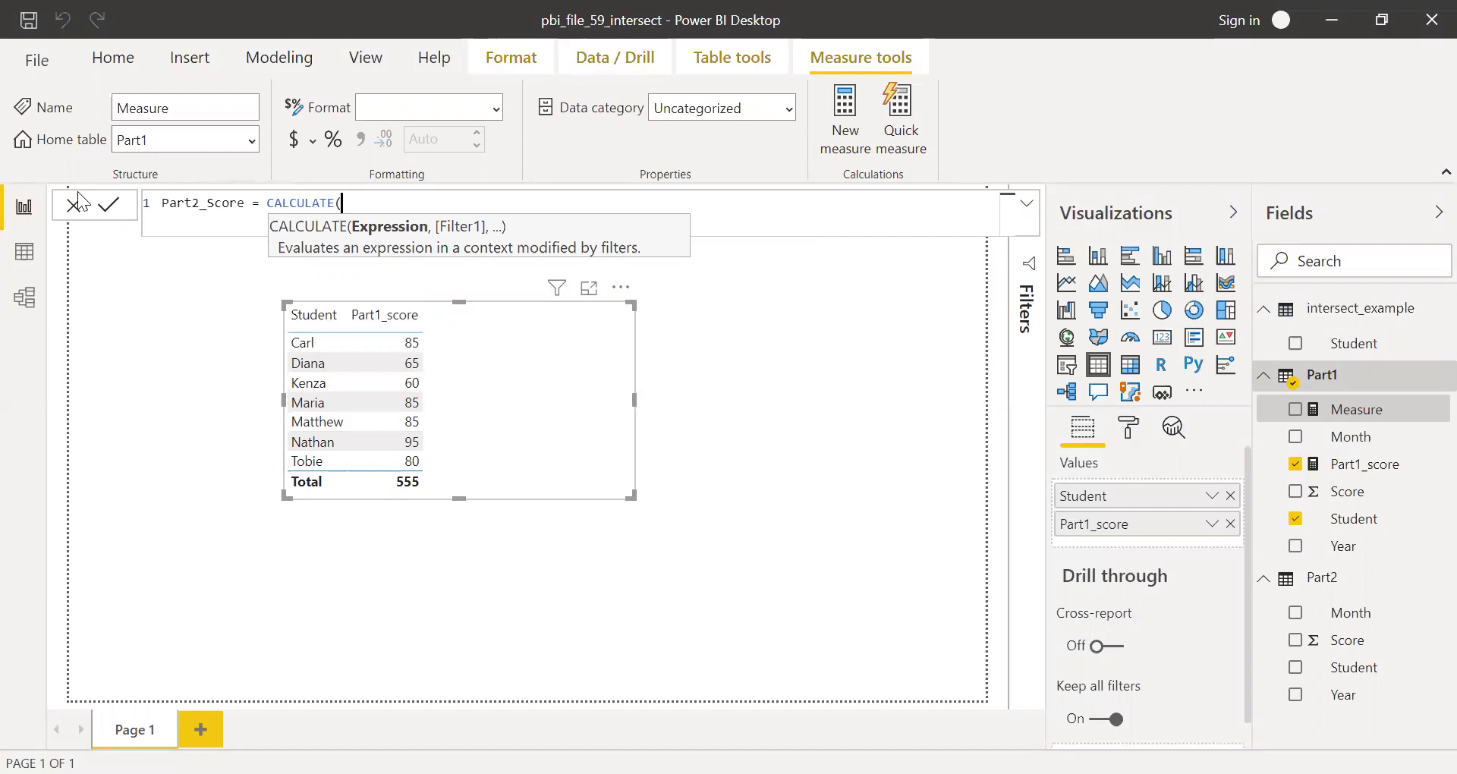
{"action": "type", "text": "sum"}
{"action": "key", "text": "Tab"}
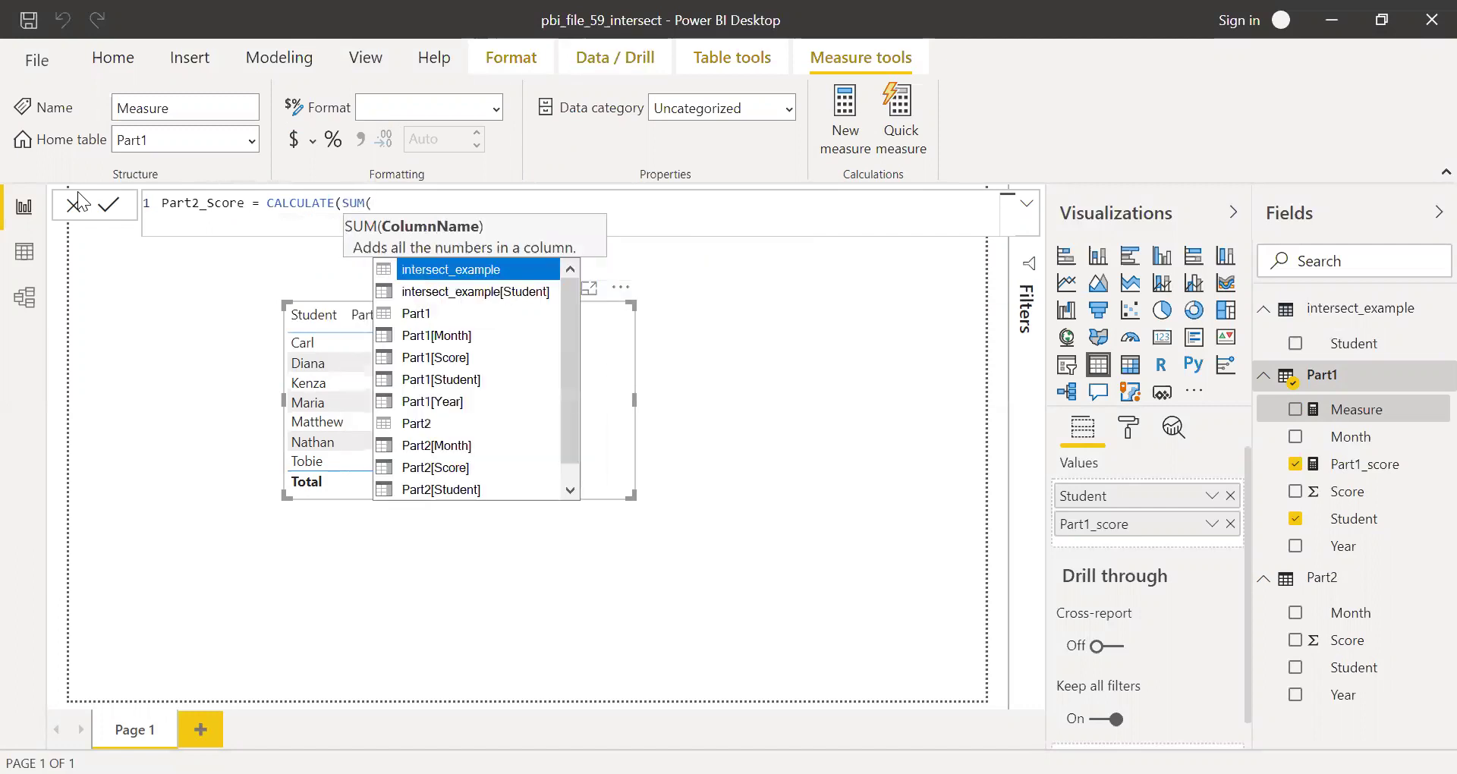
{"action": "type", "text": "sco"}
{"action": "key", "text": "Down"}
{"action": "key", "text": "Tab"}
Add INTERSECT(Part2,Part1) as the CALCULATE filter argument.
{"action": "type", "text": ")"}
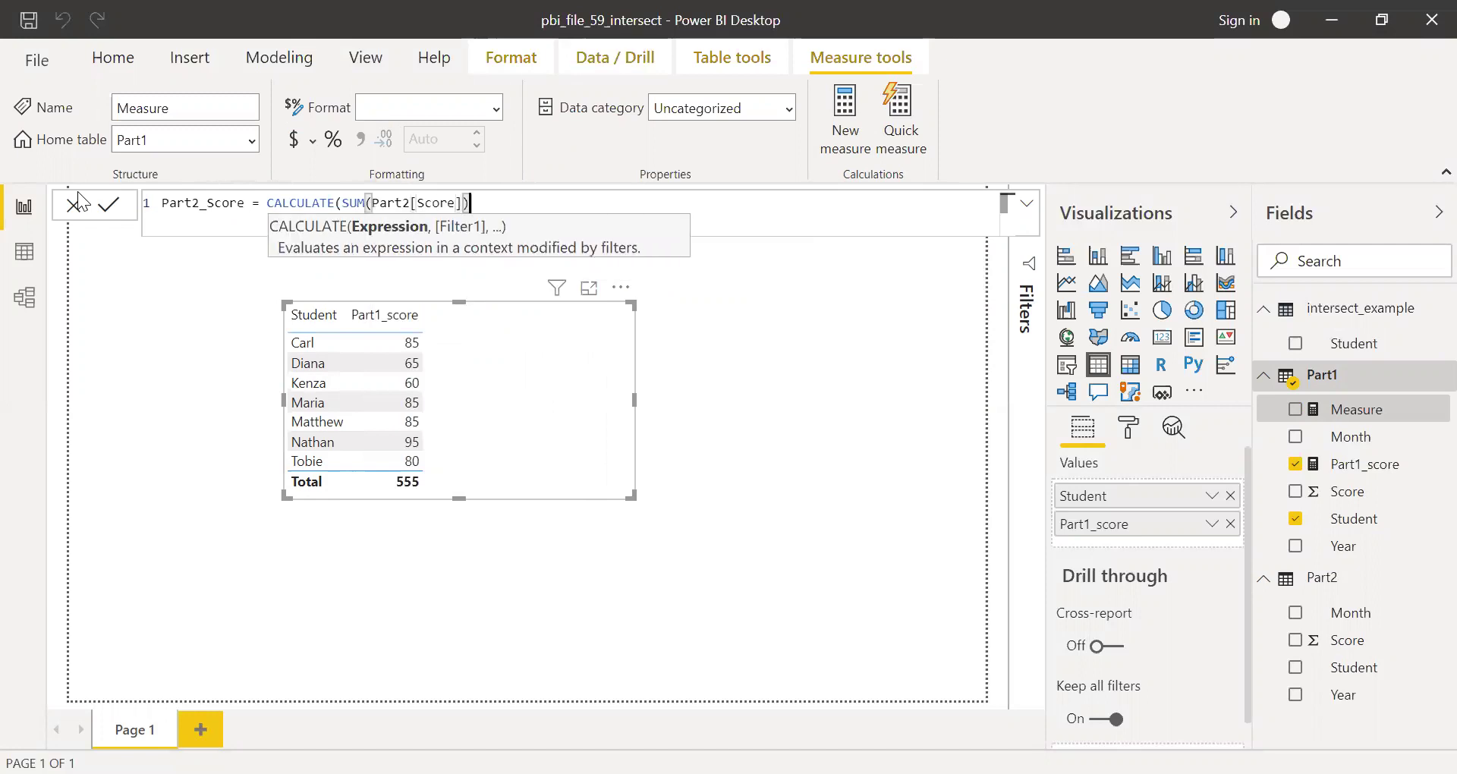
{"action": "type", "text": ","}
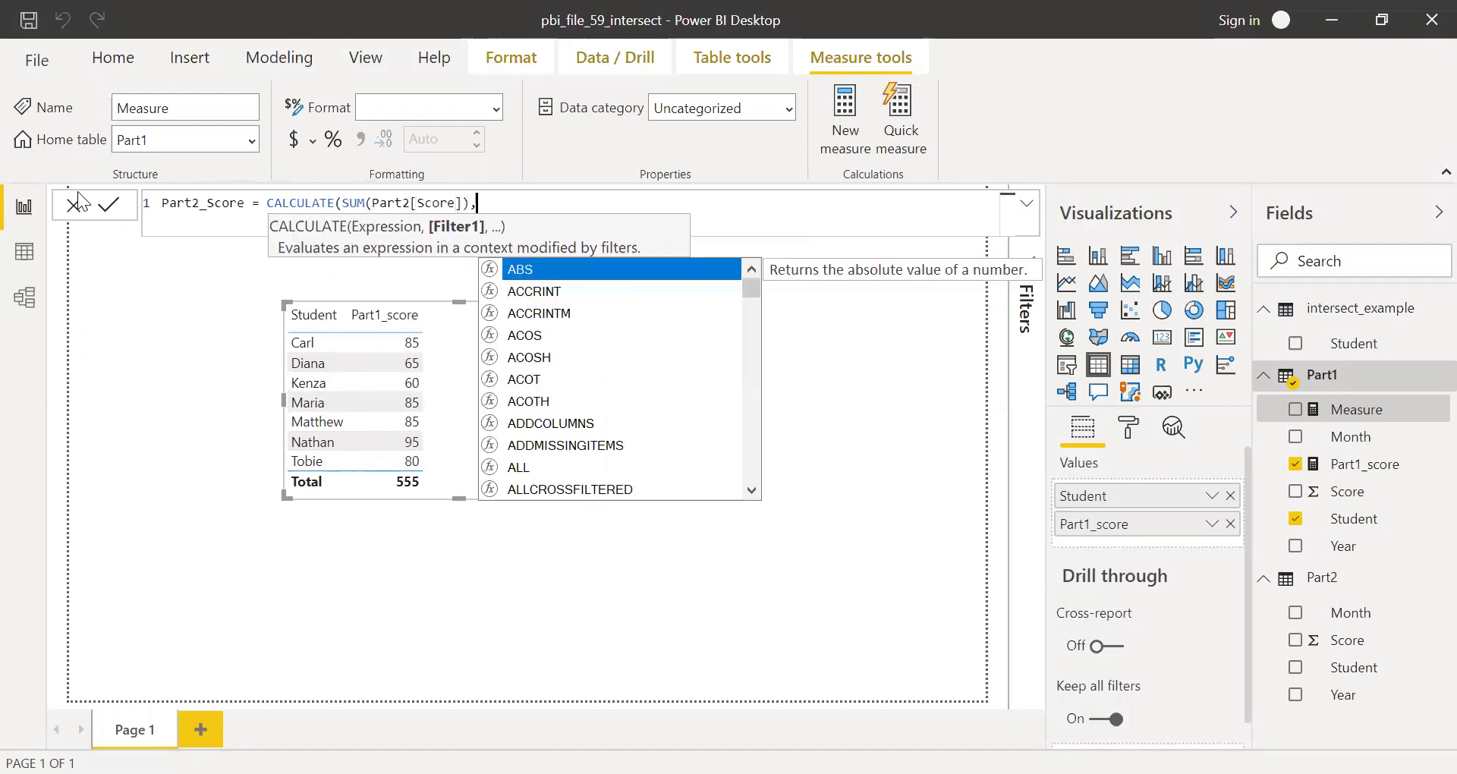
{"action": "type", "text": "int"}
{"action": "key", "text": "Down"}
{"action": "key", "text": "Tab"}
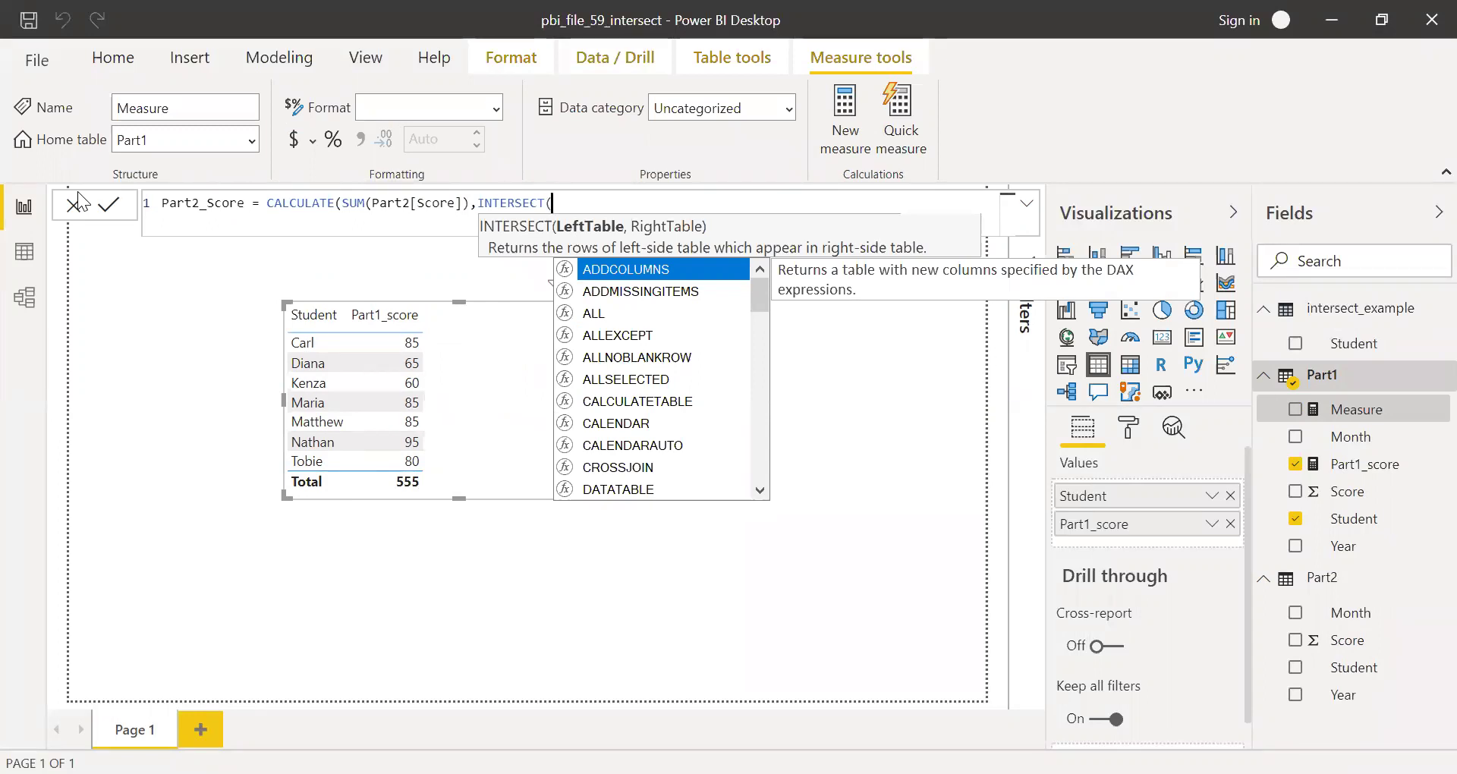
{"action": "type", "text": "part"}
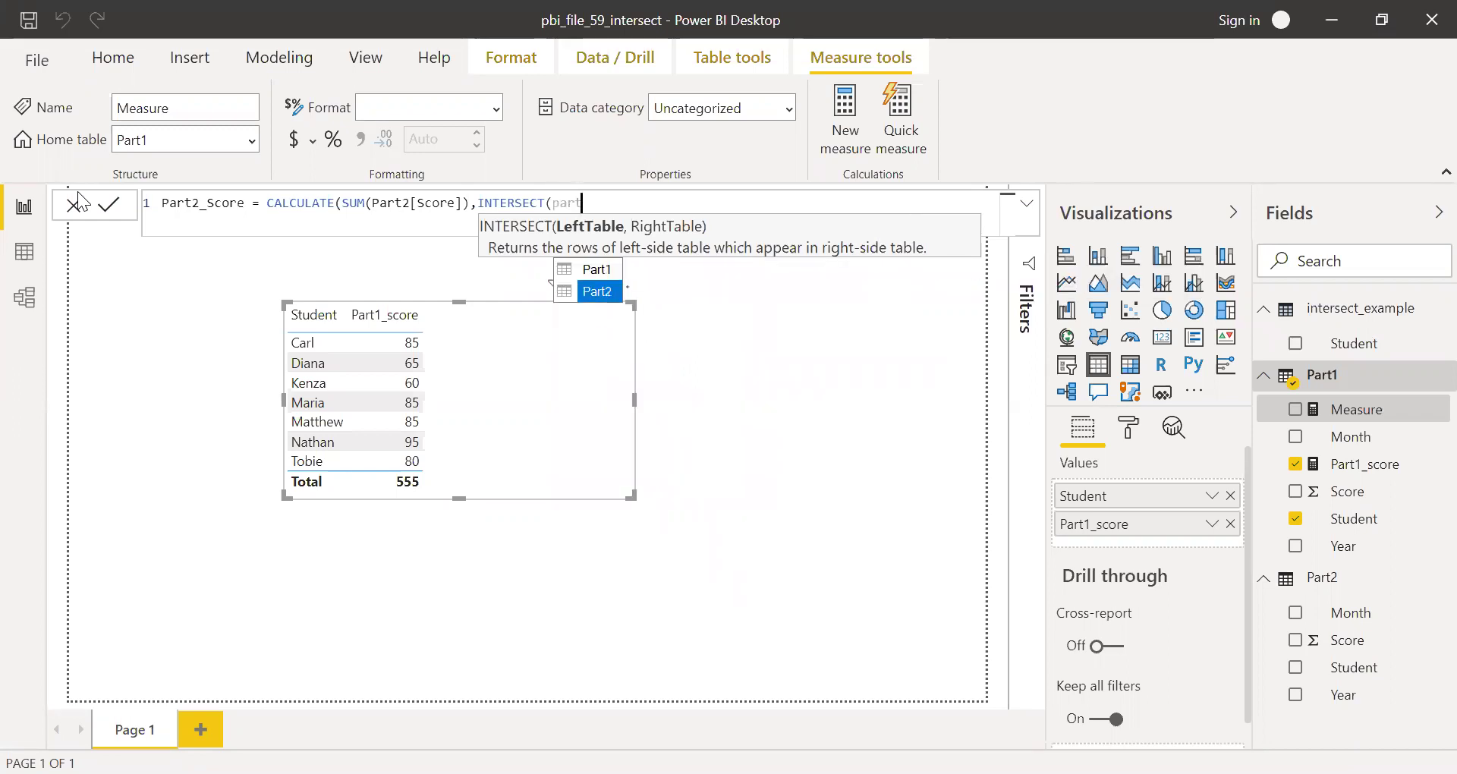
{"action": "key", "text": "Tab"}
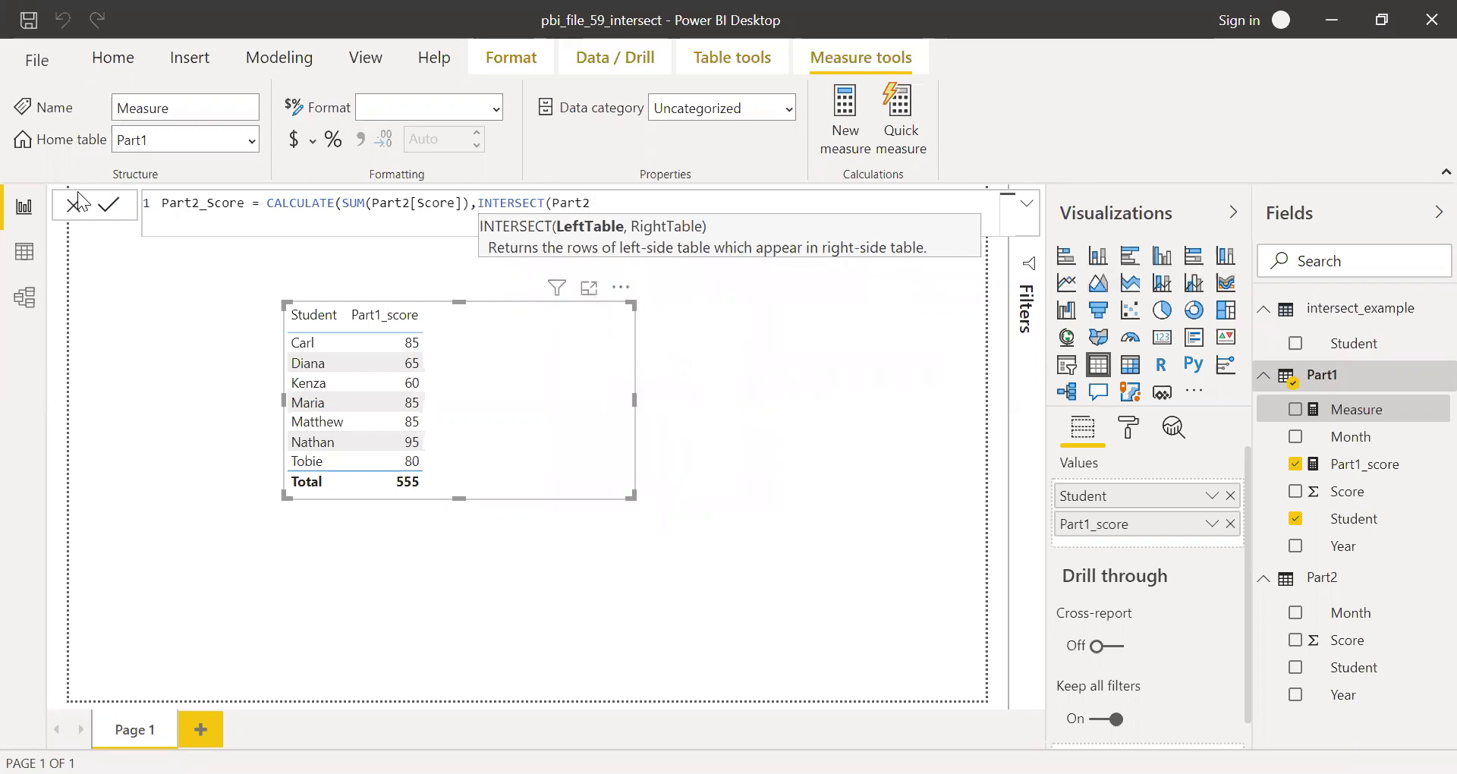
{"action": "type", "text": ",part"}
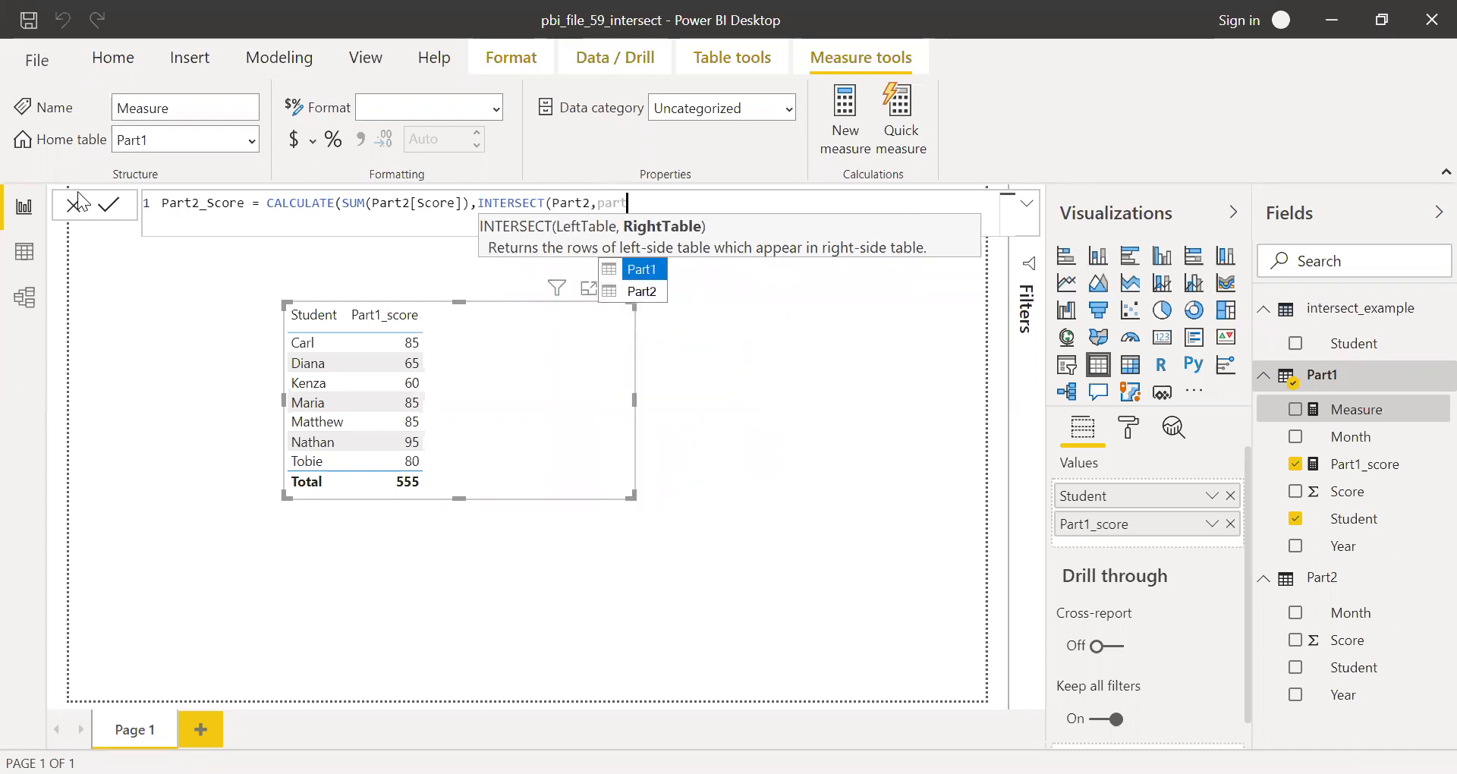
{"action": "key", "text": "Tab"}
{"action": "type", "text": ")"}
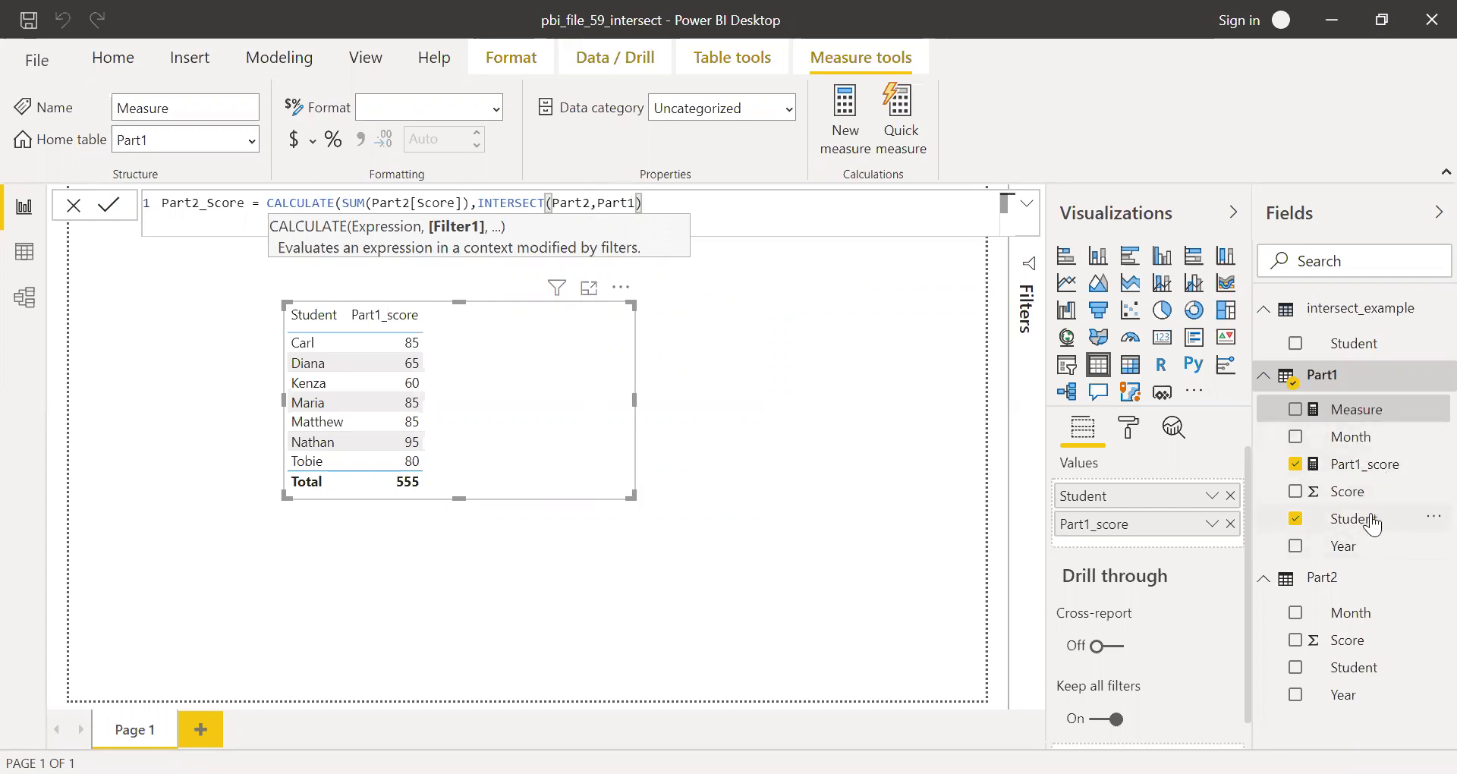
{"action": "left_click", "coordinate": [553, 202]}
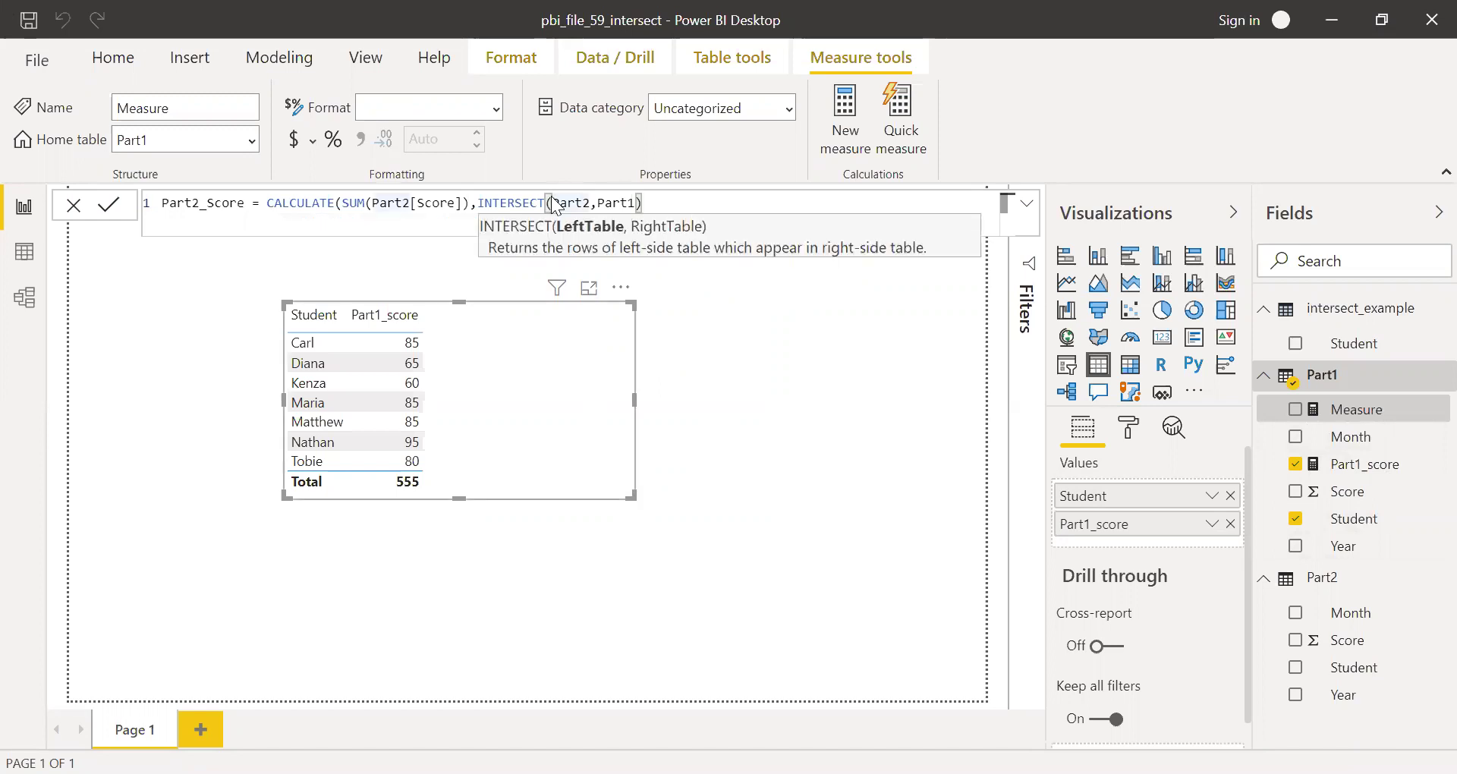
Wrap INTERSECT's first argument as SUMMARIZE(Part2, Part2[Student]).
{"action": "type", "text": "summ"}
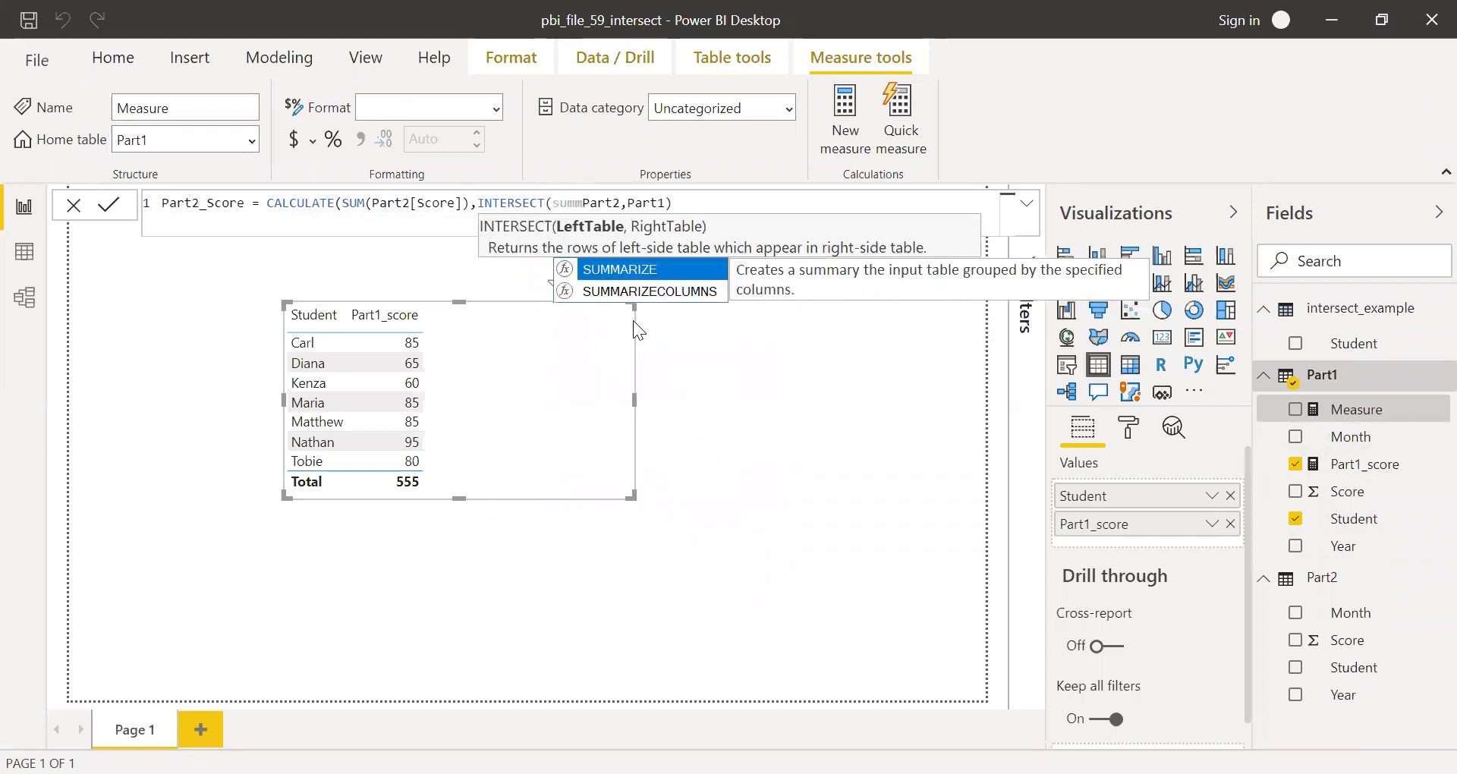
{"action": "key", "text": "Tab"}
{"action": "left_click", "coordinate": [665, 202]}
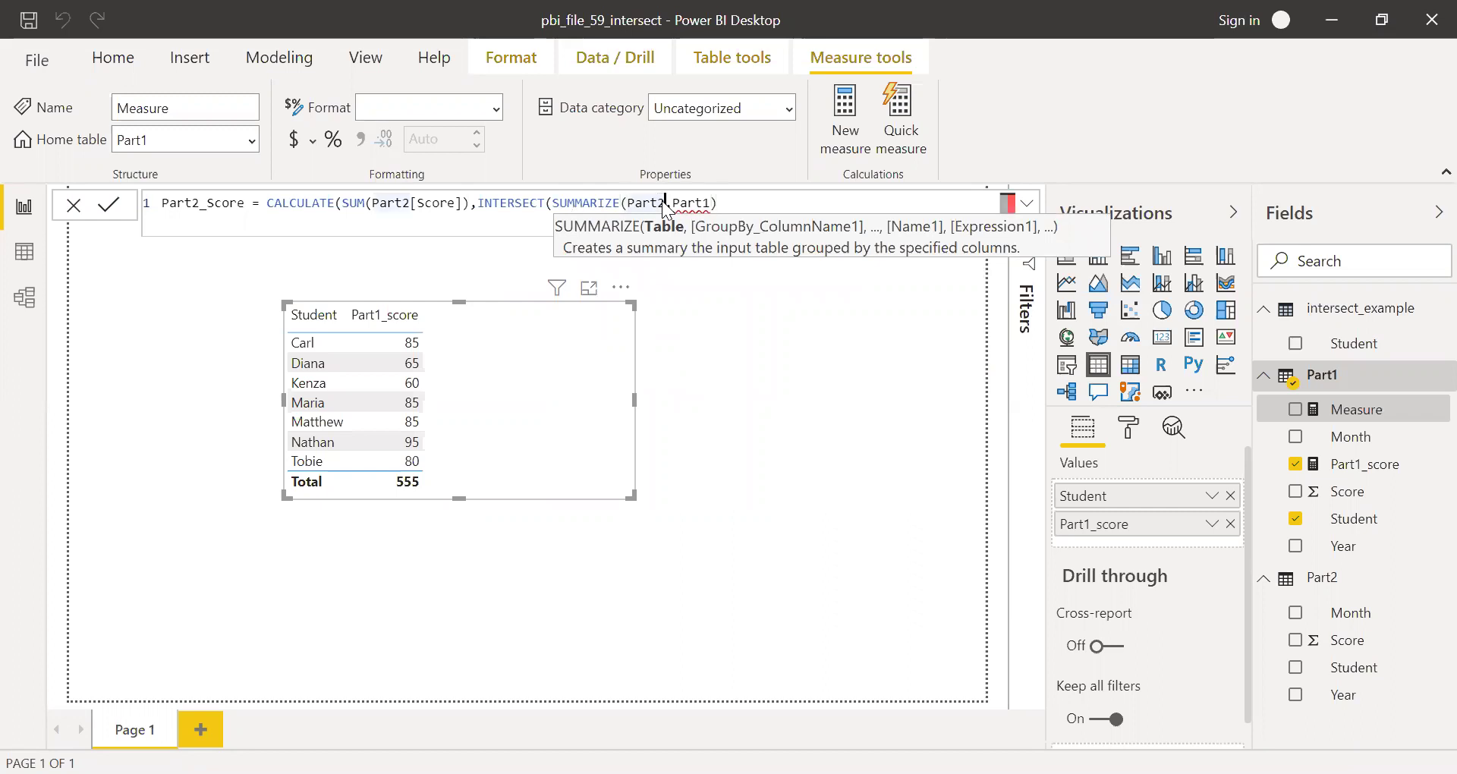
{"action": "type", "text": ",st"}
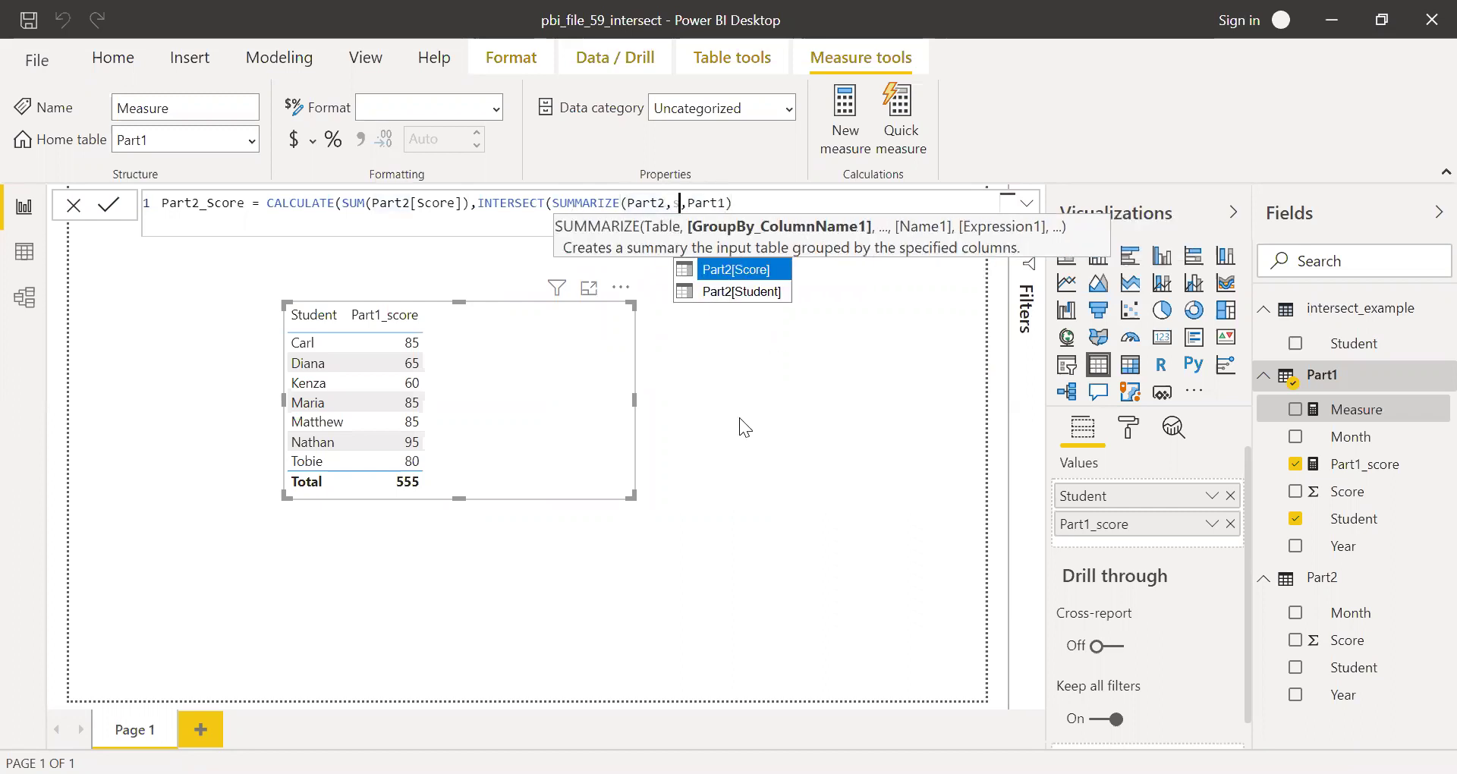
{"action": "key", "text": "Tab"}
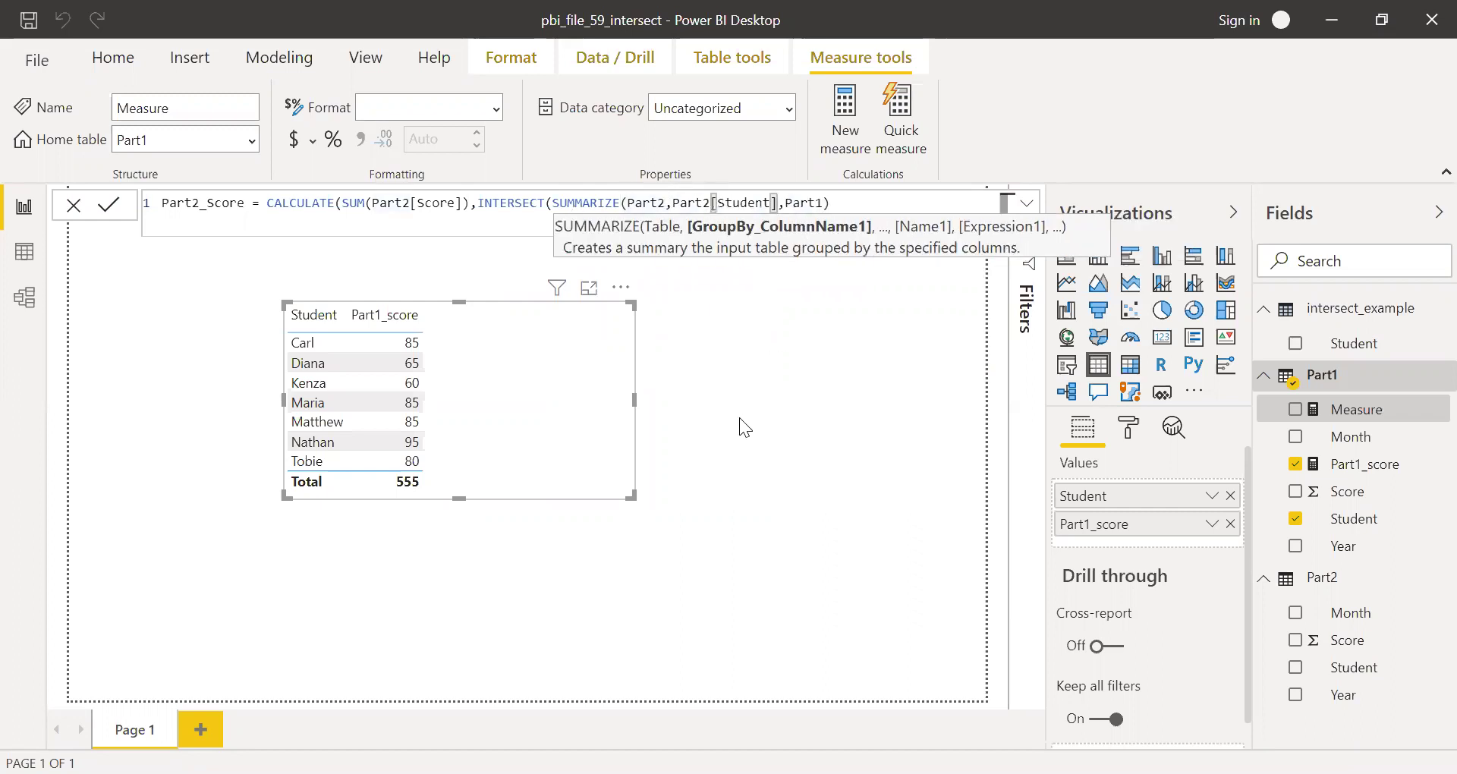
{"action": "type", "text": ")"}
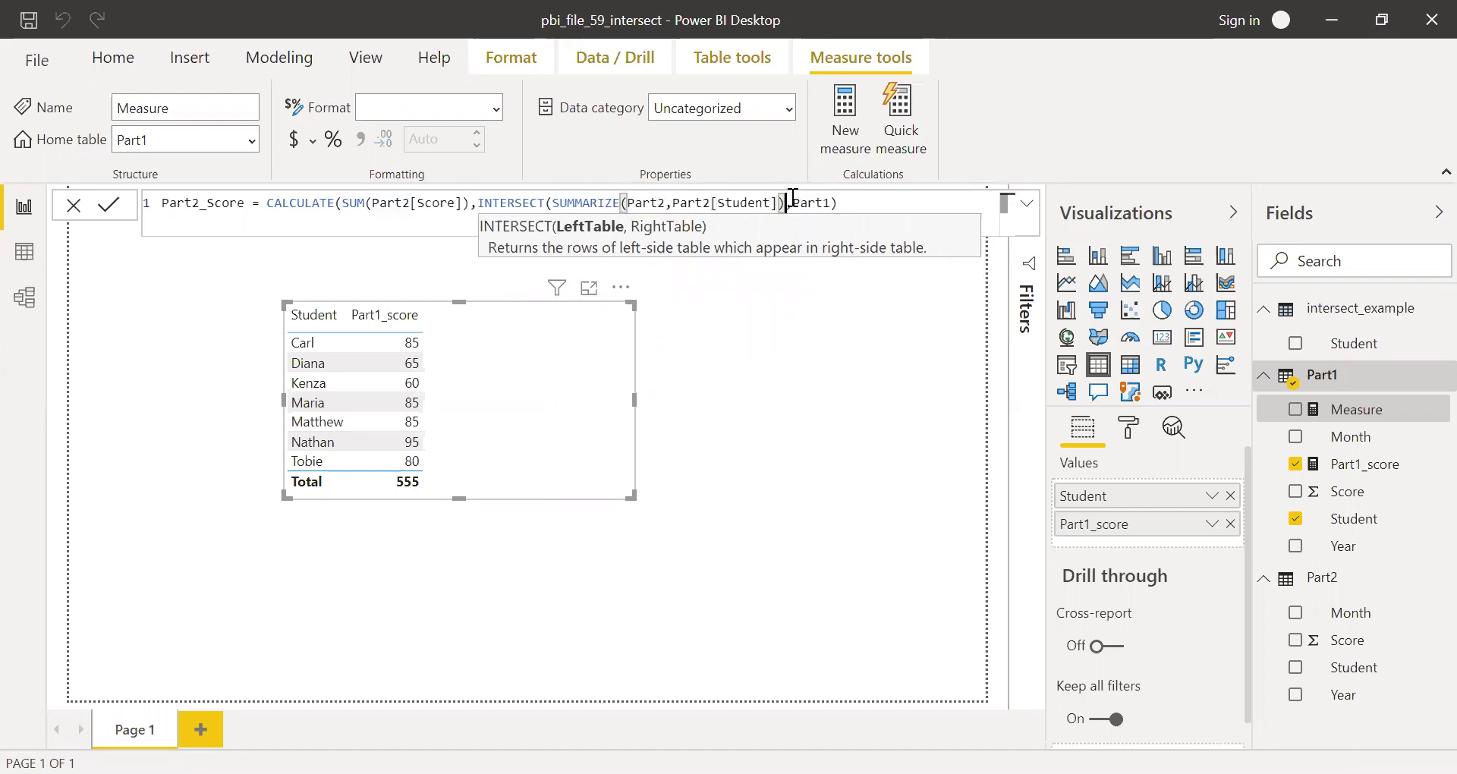
{"action": "key", "text": "Right"}
Make the second argument SUMMARIZE(Part1, Part1[Student]), close the parentheses, and commit Part2_Score.
{"action": "type", "text": "SUMM"}
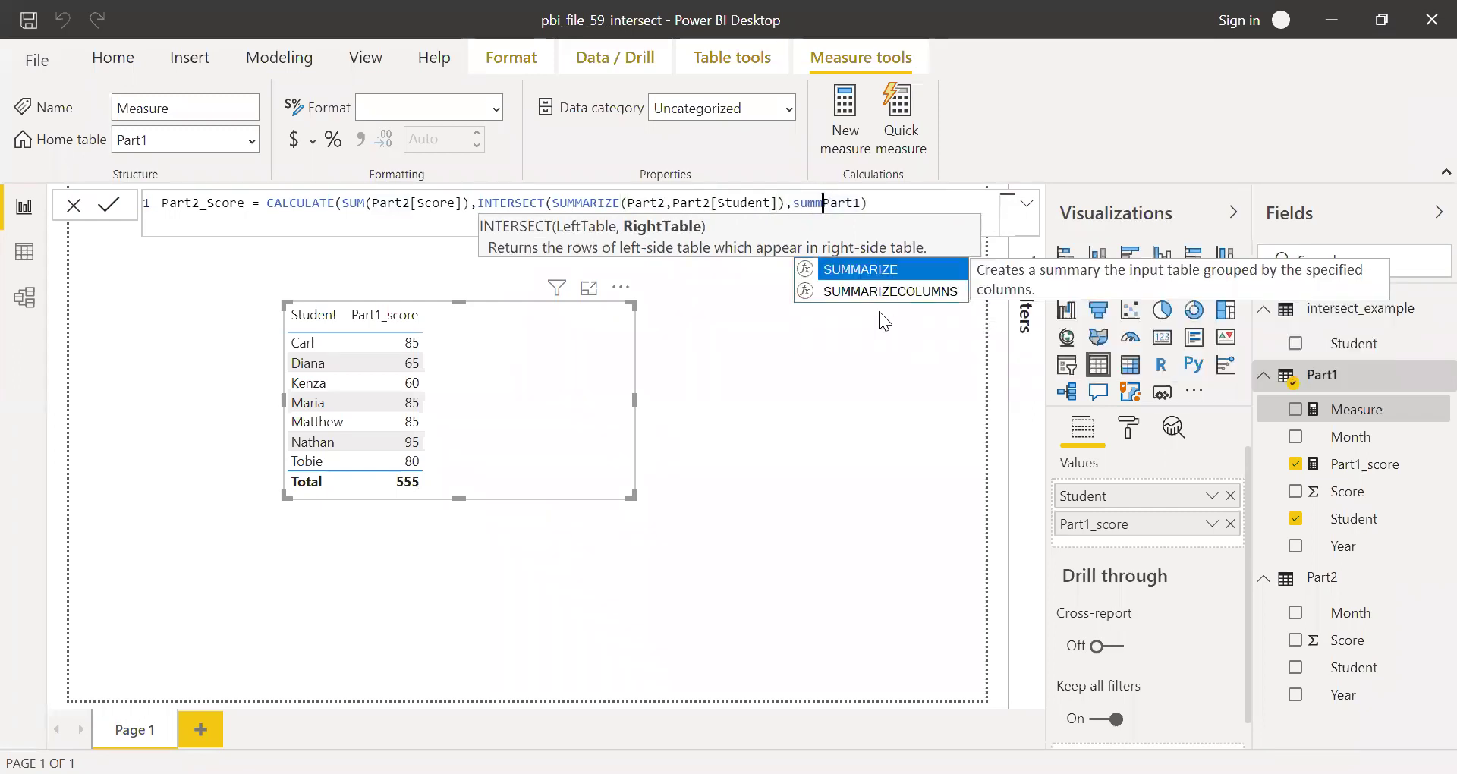
{"action": "key", "text": "Tab"}
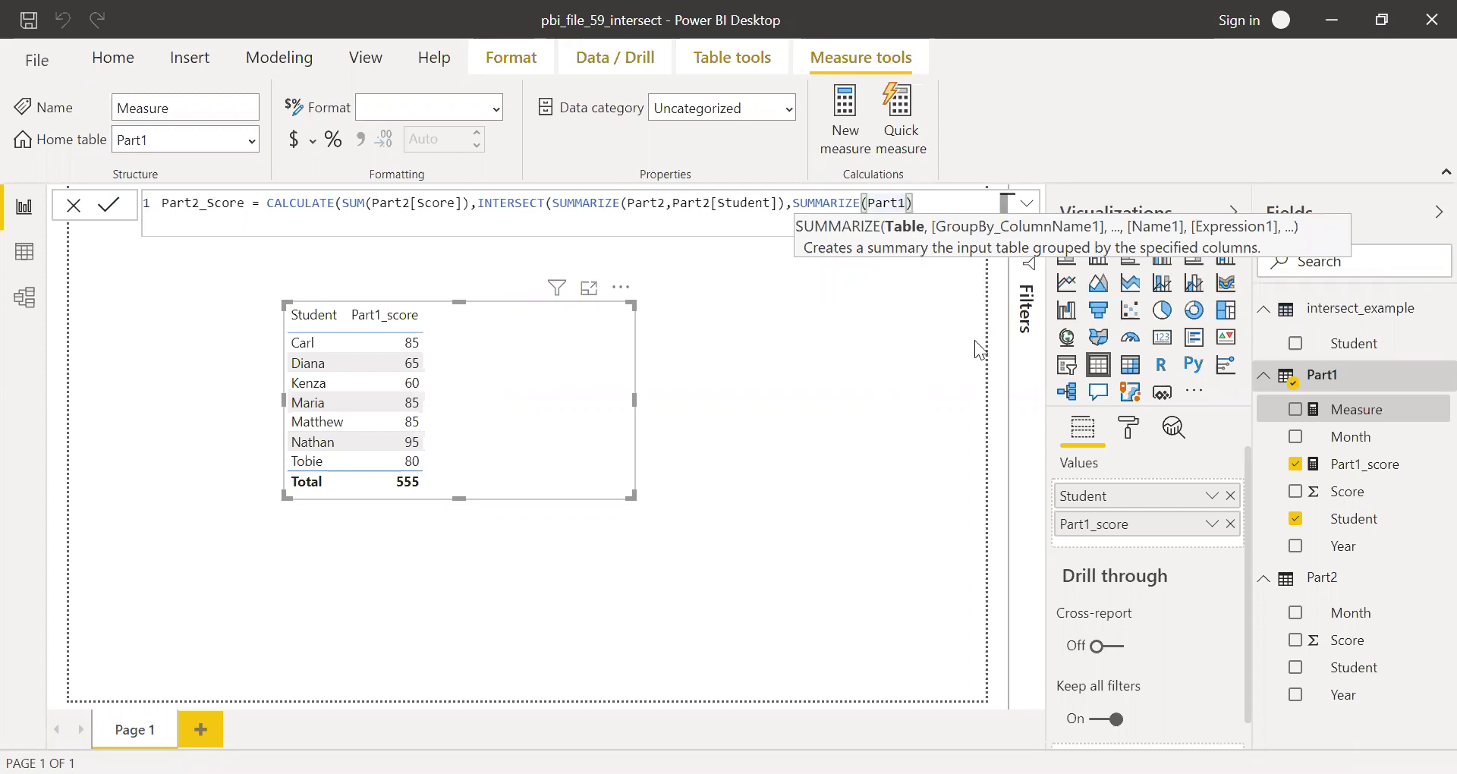
{"action": "type", "text": ","}
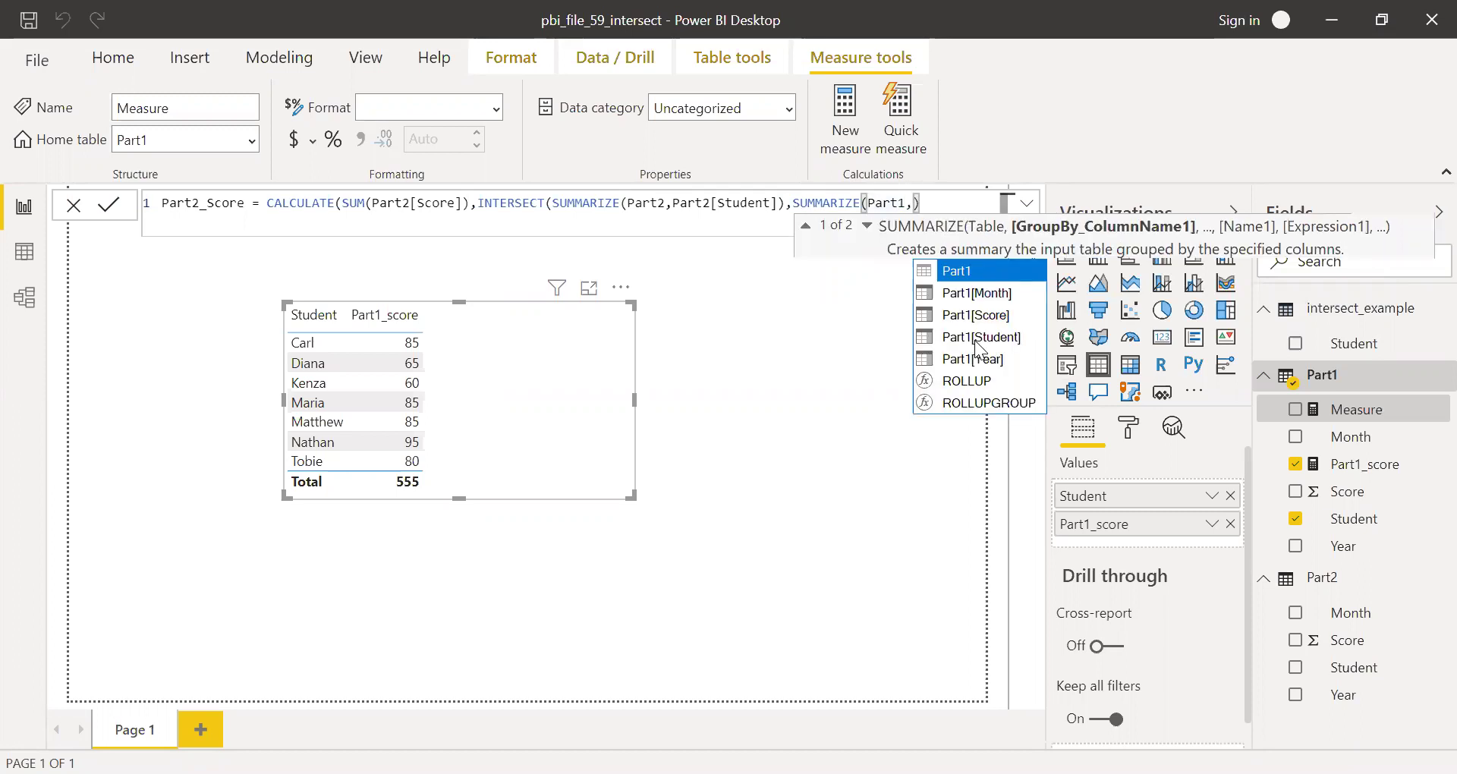
{"action": "type", "text": "Part1[Stu"}
{"action": "key", "text": "Tab"}
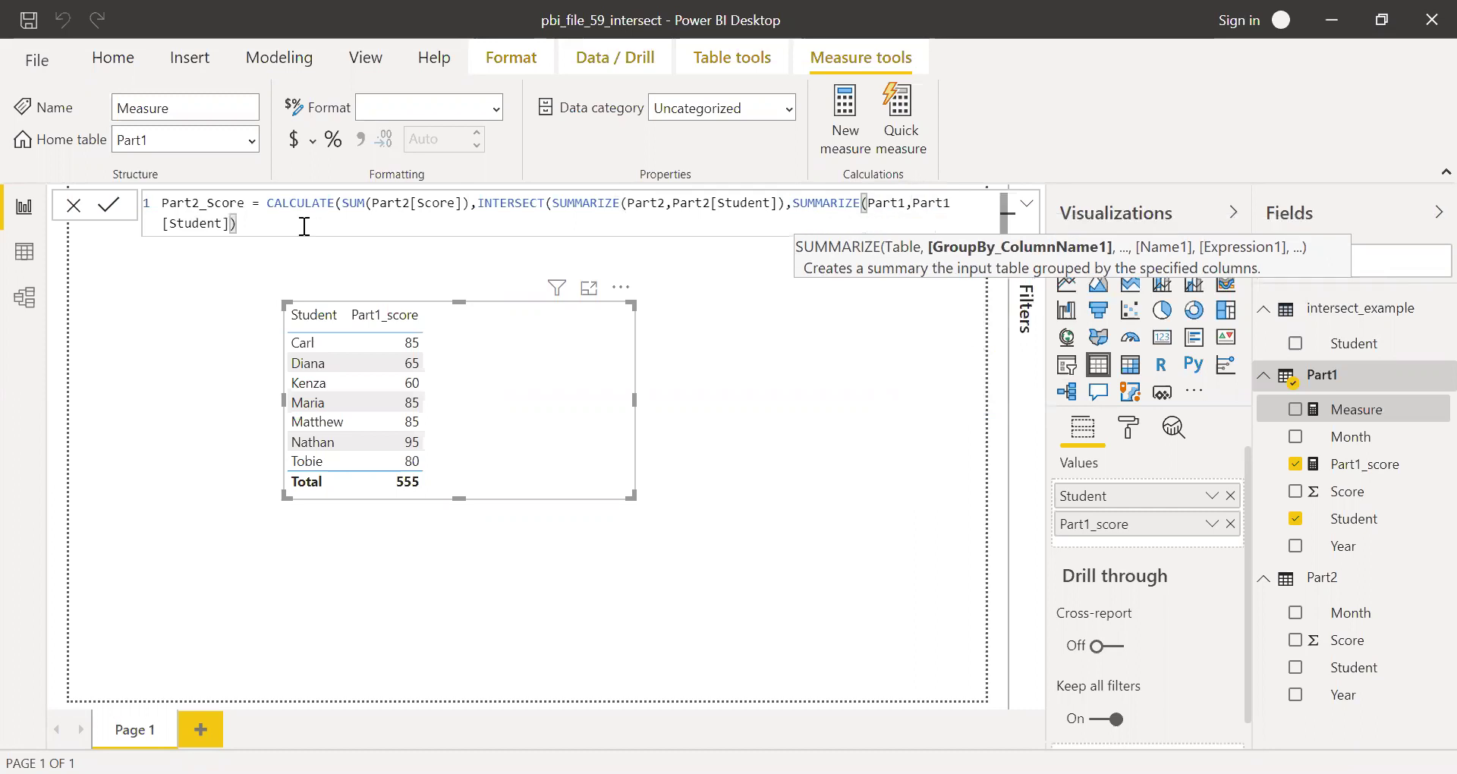
{"action": "type", "text": "("}
{"action": "key", "text": "BackSpace"}
{"action": "type", "text": "))"}
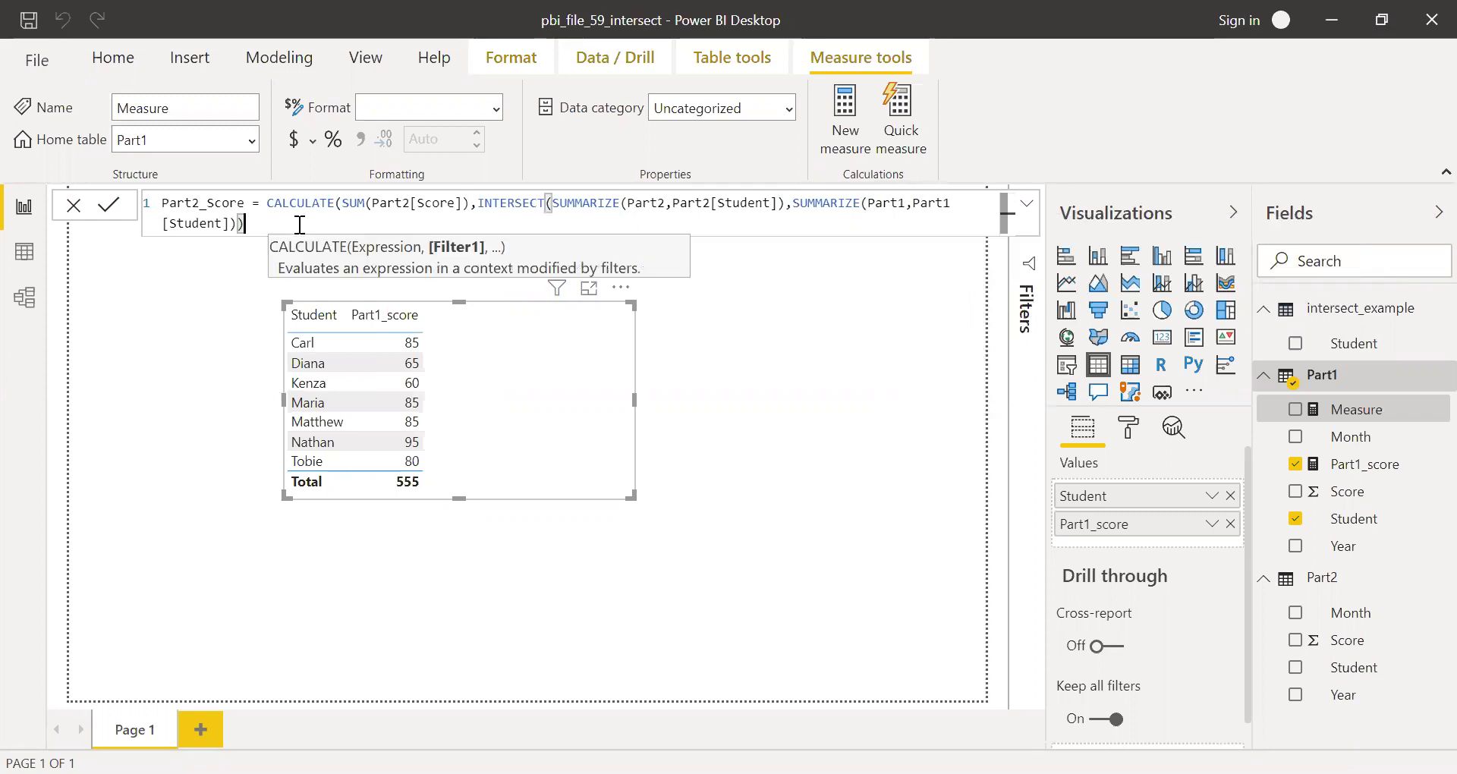
{"action": "type", "text": ")"}
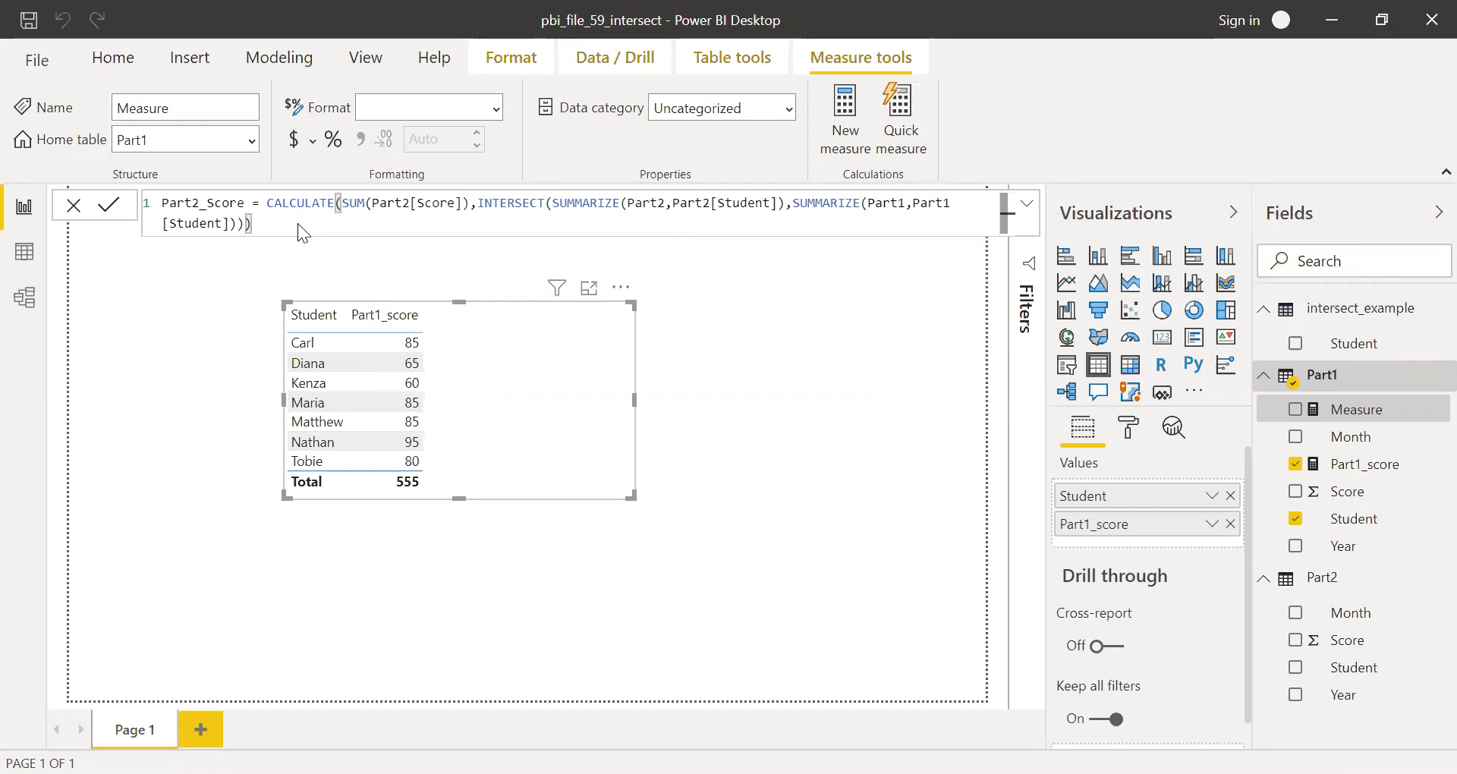
{"action": "key", "text": "Return"}
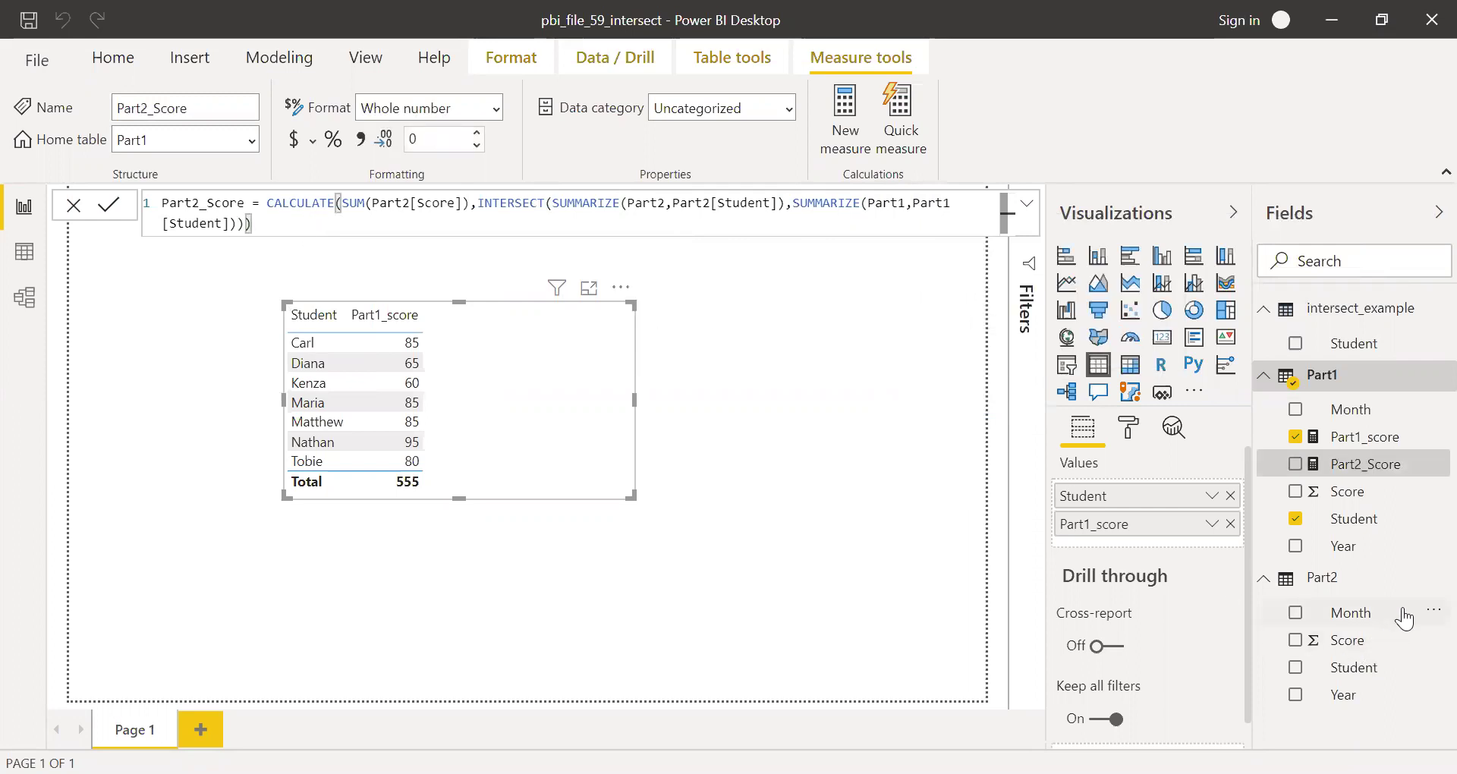
Add Part2_Score as a third table column (total 569), then view Part1's data.
{"action": "left_click_drag", "start_coordinate": [1237, 466], "coordinate": [482, 379]}
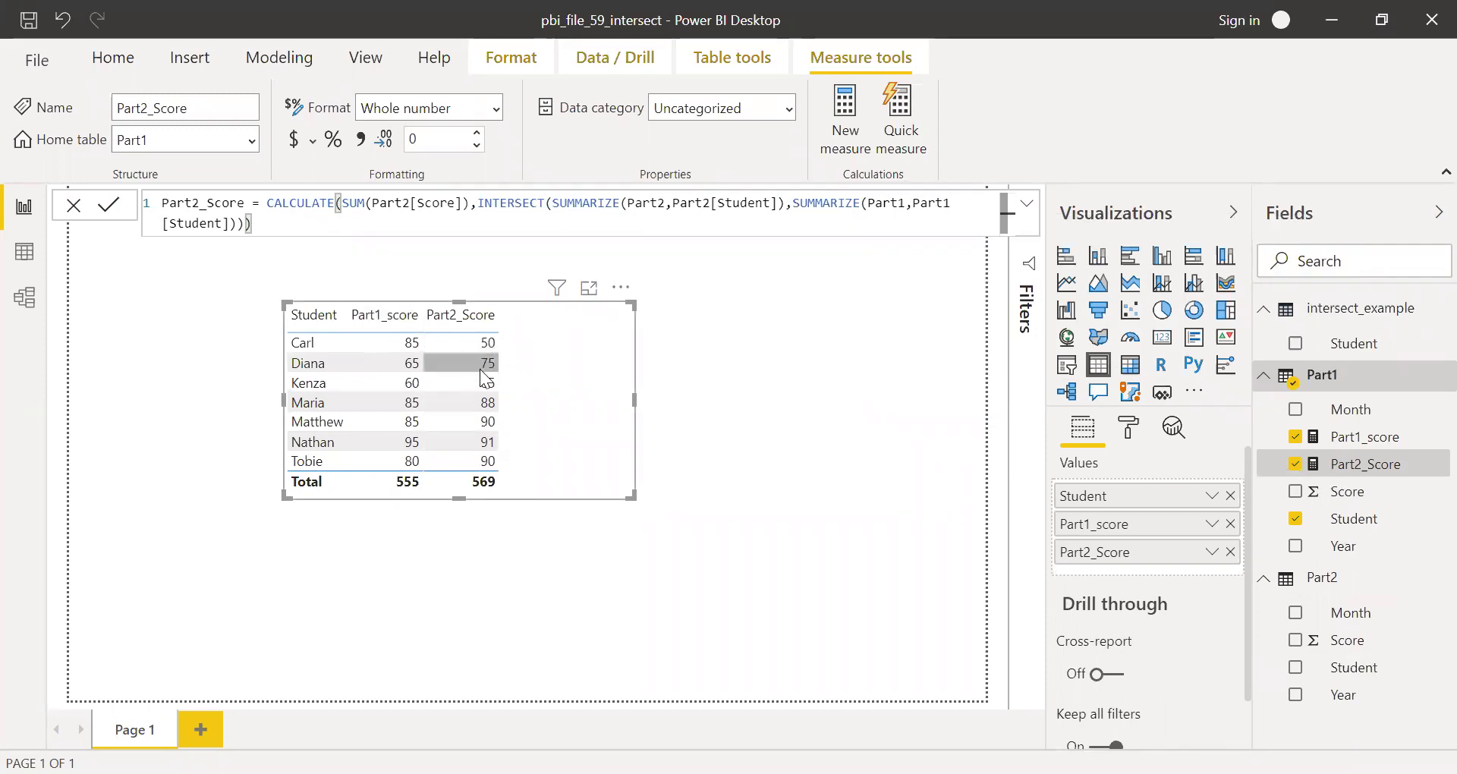
{"action": "left_click", "coordinate": [40, 255]}
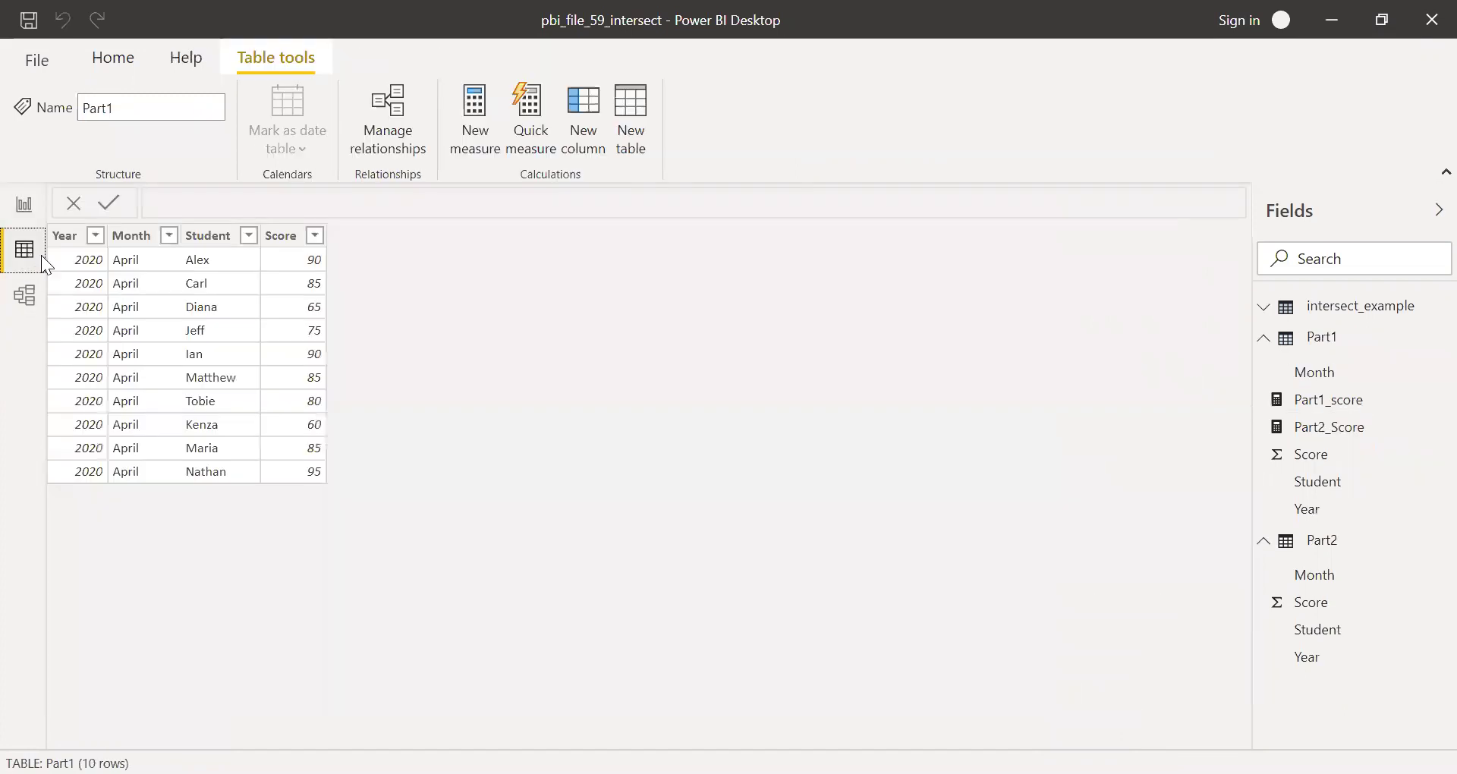
Review Part2's July rows, then back on the report narrow the student score table.
{"action": "left_click", "coordinate": [1321, 540]}
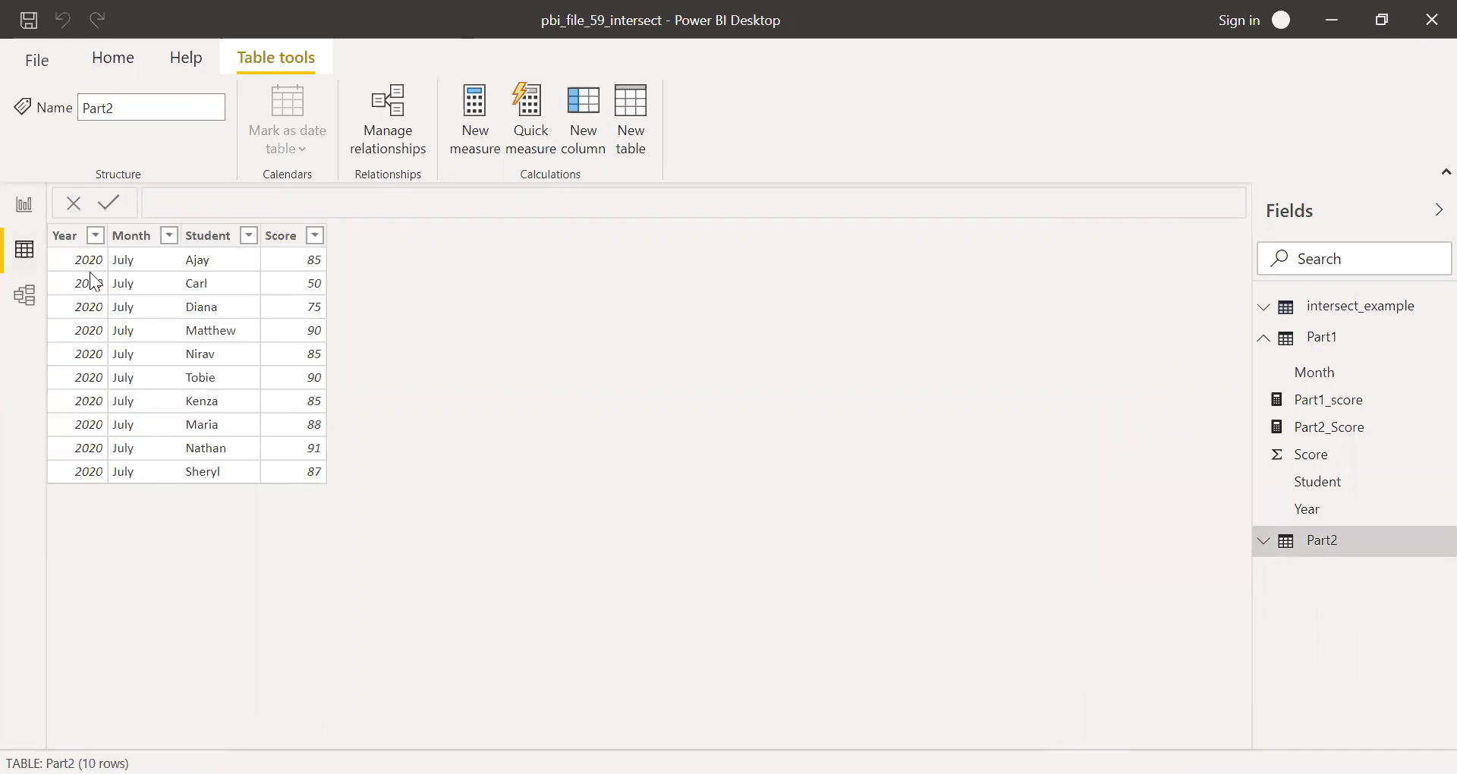
{"action": "left_click", "coordinate": [23, 212]}
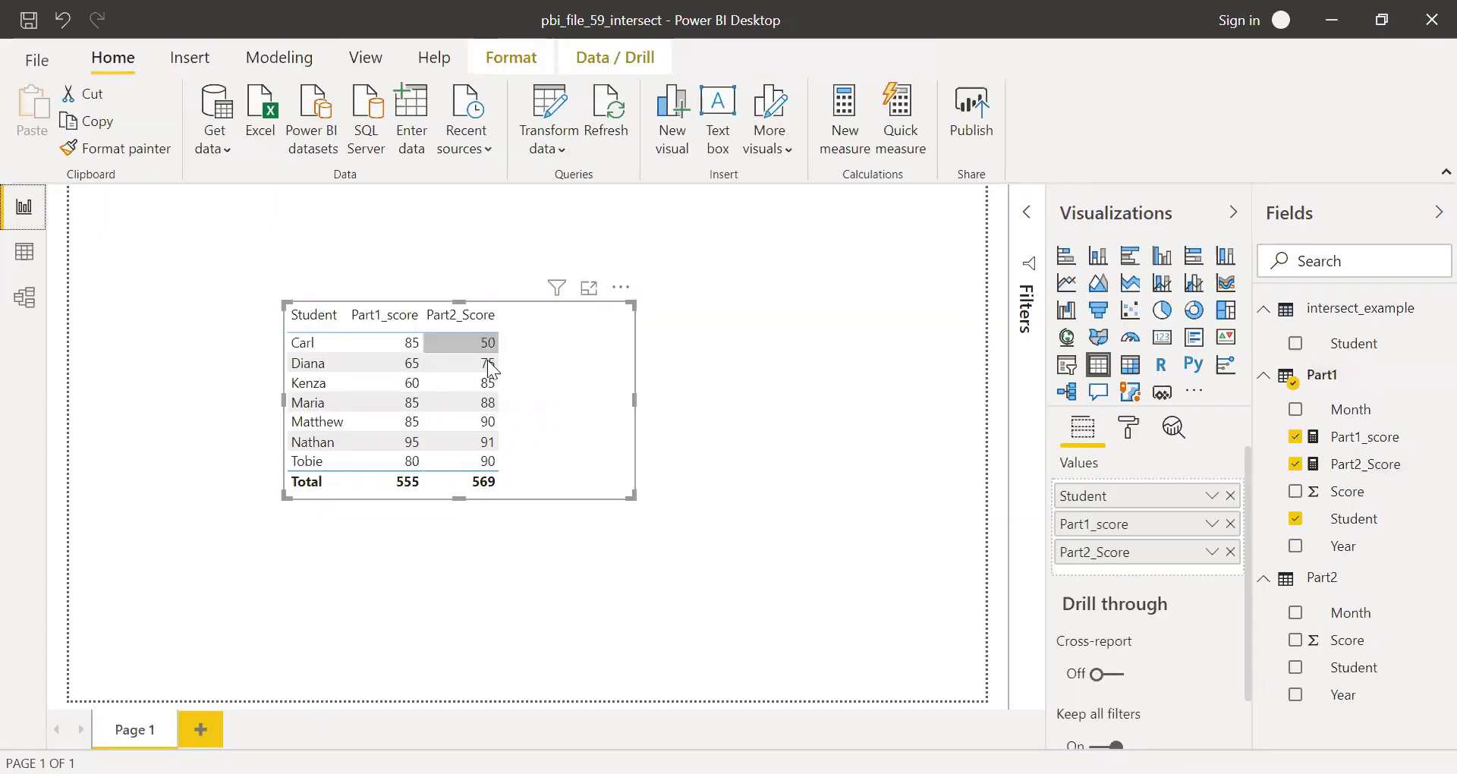
{"action": "left_click_drag", "start_coordinate": [632, 497], "coordinate": [574, 501]}
{"action": "left_click", "coordinate": [771, 457]}
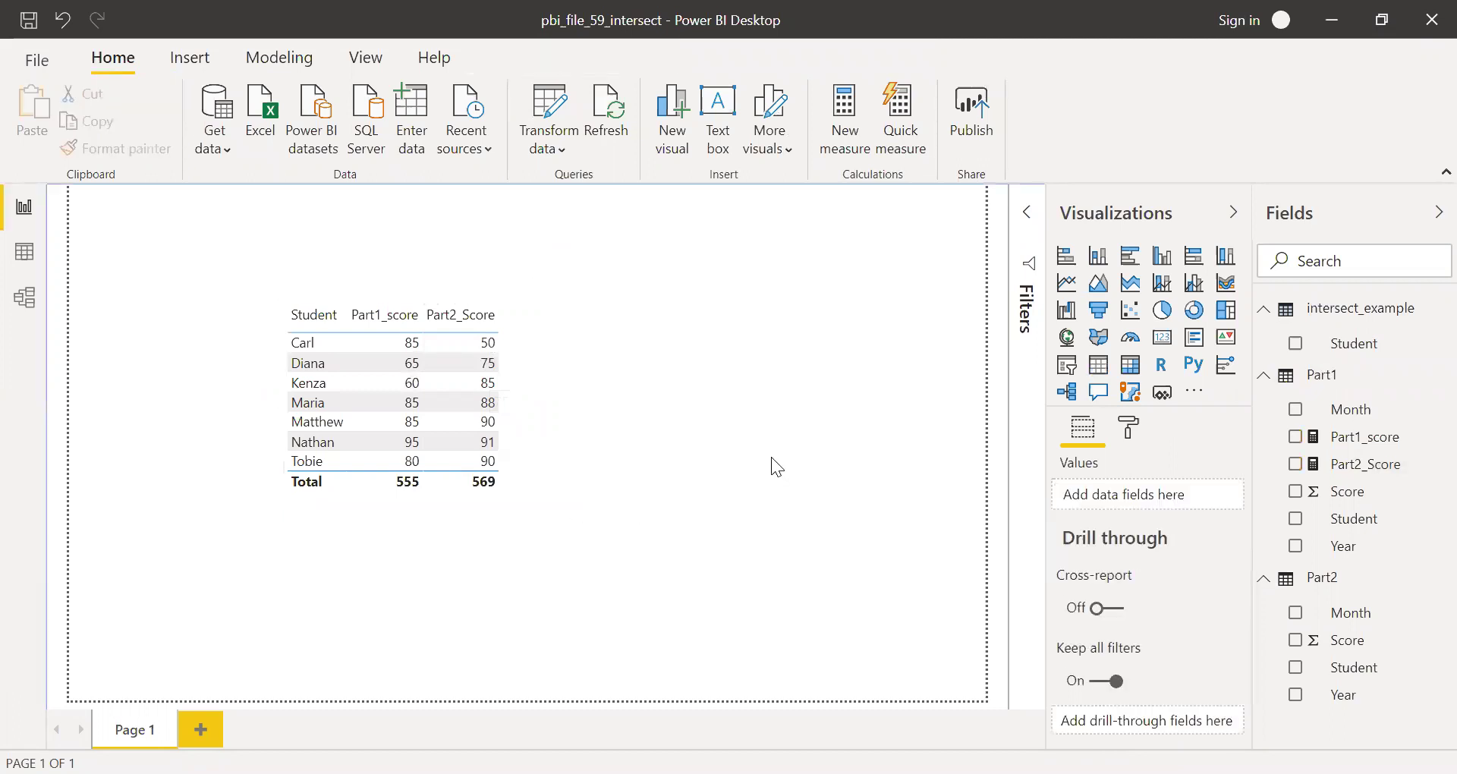